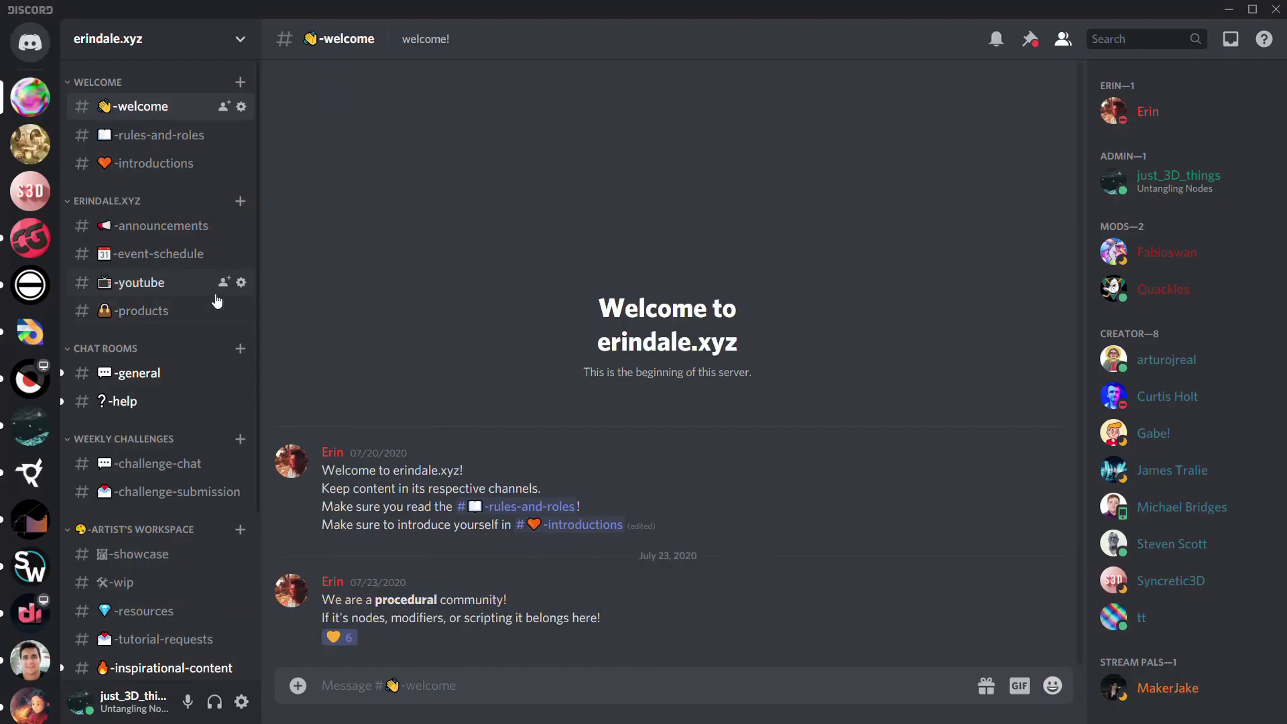
pyautogui.scroll(-2, 209, 215)
pyautogui.scroll(-4, 210, 211)
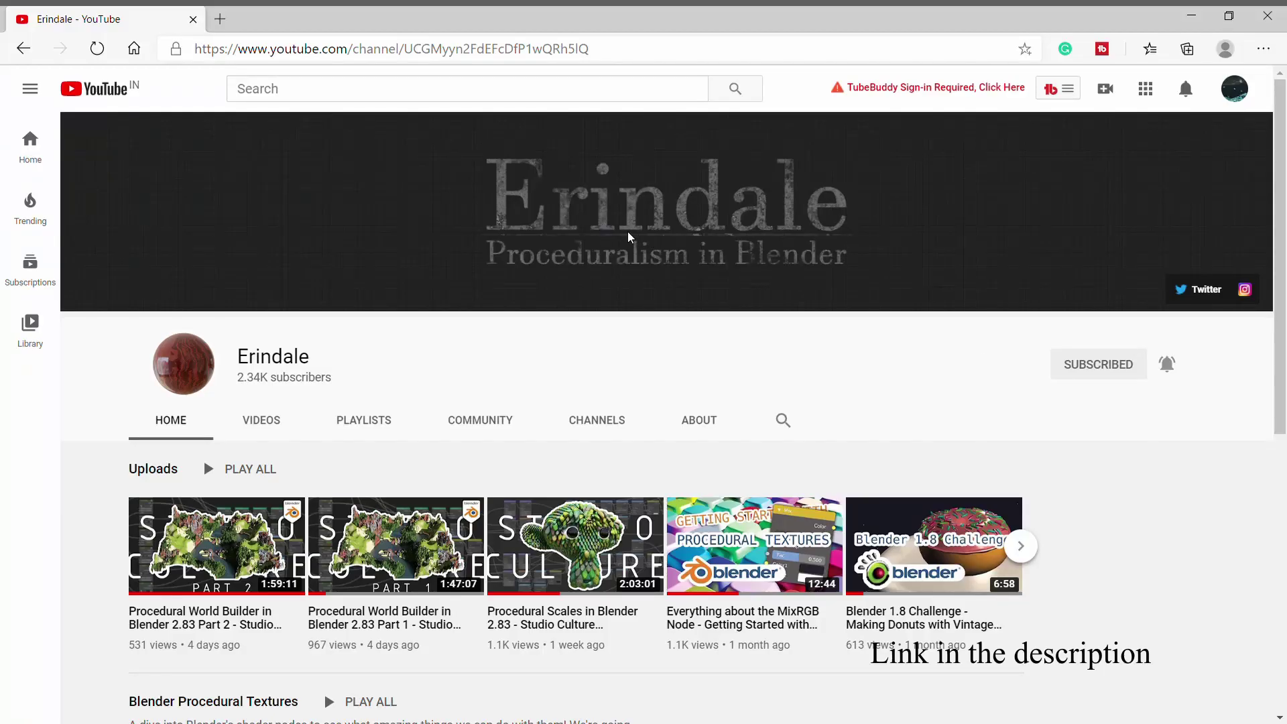
pyautogui.scroll(-7, 630, 236)
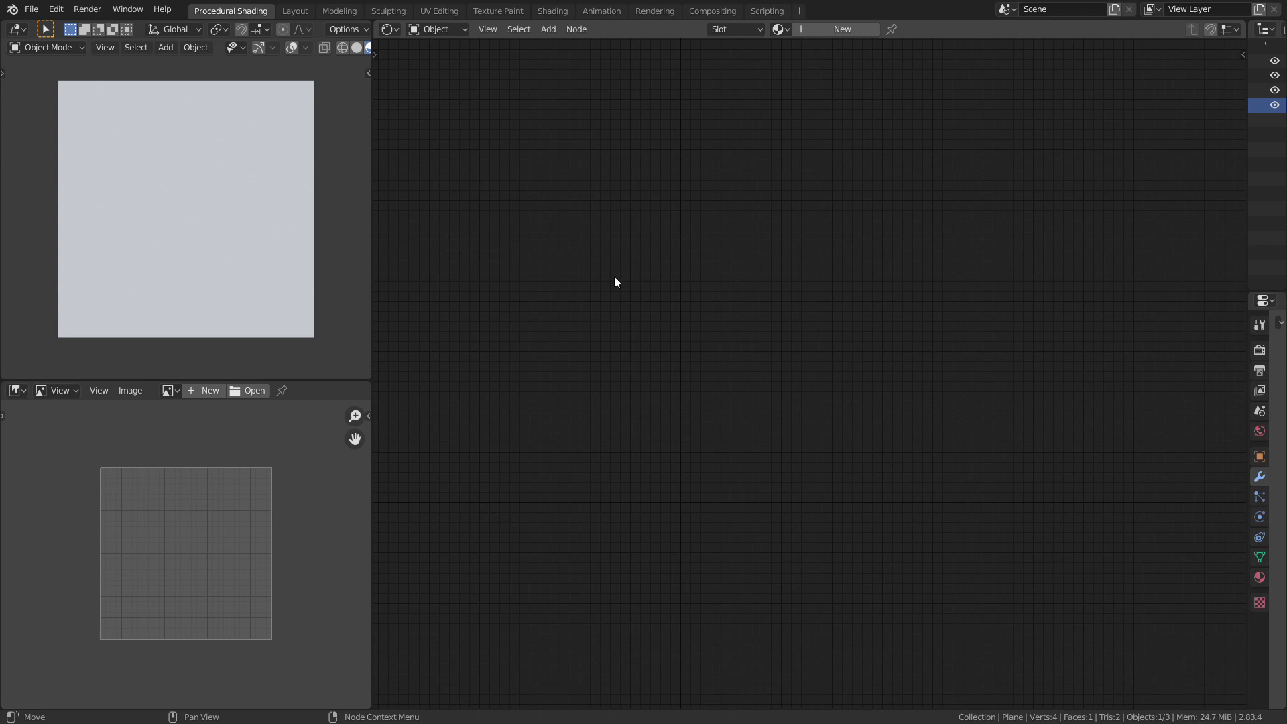
# Create a new material for the plane and add a Texture Coordinate node to its node tree
pyautogui.click(838, 30)
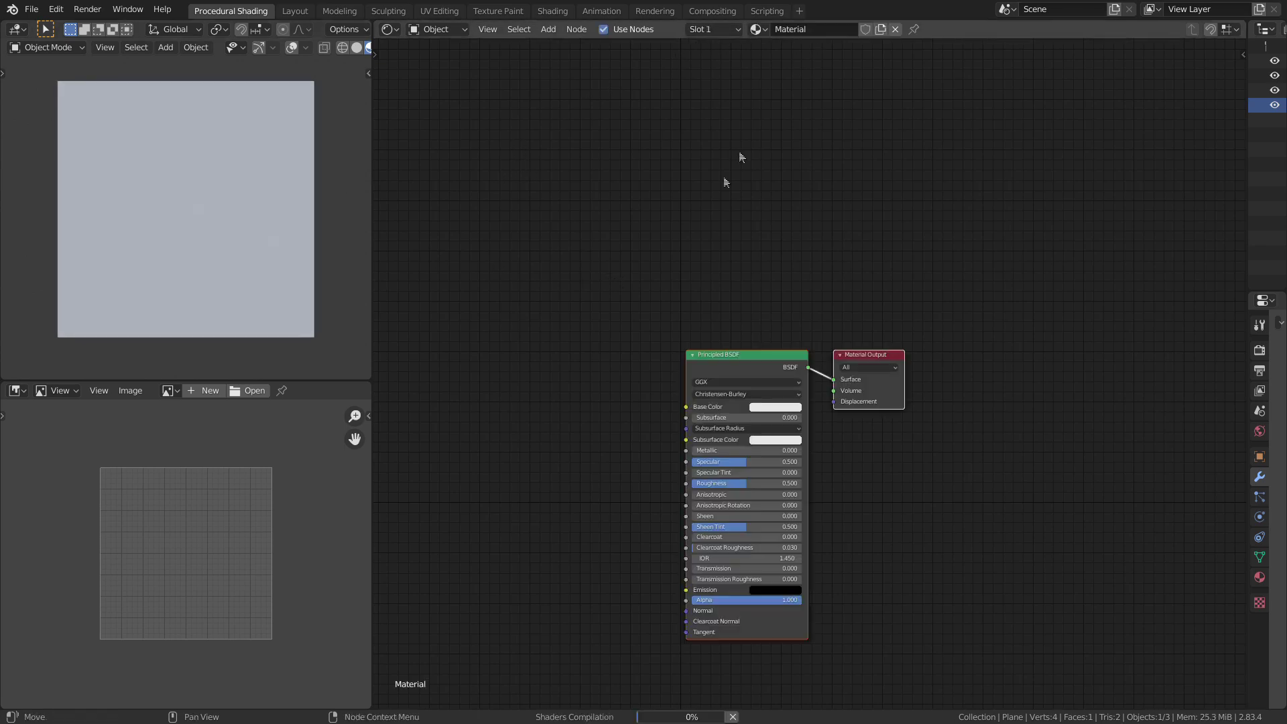
pyautogui.hotkey('shift', 'a')
pyautogui.moveTo(592, 296)
pyautogui.write('tex')
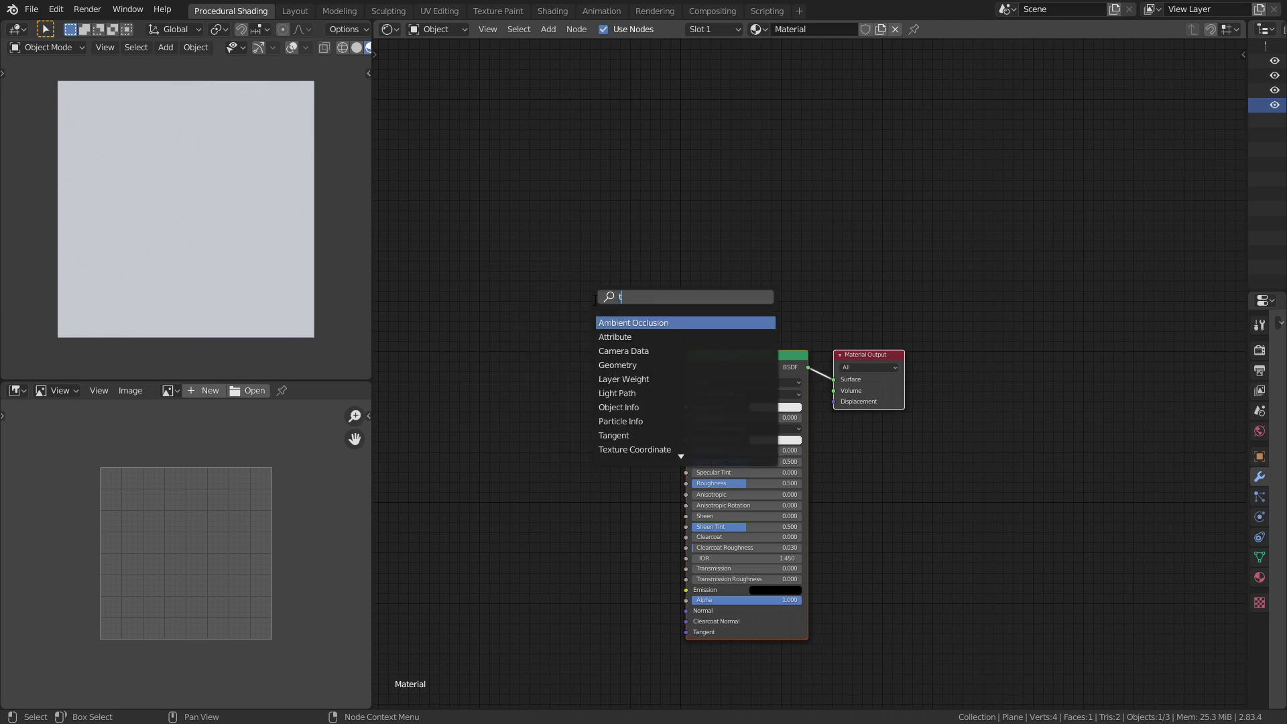
pyautogui.click(648, 326)
pyautogui.click(495, 304)
# Preview the Texture Coordinate node's Object output through the Viewer and delete the Principled BSDF node
pyautogui.keyDown('ctrl'); pyautogui.keyDown('shift'); pyautogui.click(512, 304); pyautogui.keyUp('shift'); pyautogui.keyUp('ctrl')
pyautogui.keyDown('ctrl'); pyautogui.keyDown('shift'); pyautogui.click(512, 303); pyautogui.keyUp('shift'); pyautogui.keyUp('ctrl')
pyautogui.keyDown('ctrl'); pyautogui.keyDown('shift'); pyautogui.click(512, 303); pyautogui.keyUp('shift'); pyautogui.keyUp('ctrl')
pyautogui.keyDown('ctrl'); pyautogui.keyDown('shift'); pyautogui.click(512, 304); pyautogui.keyUp('shift'); pyautogui.keyUp('ctrl')
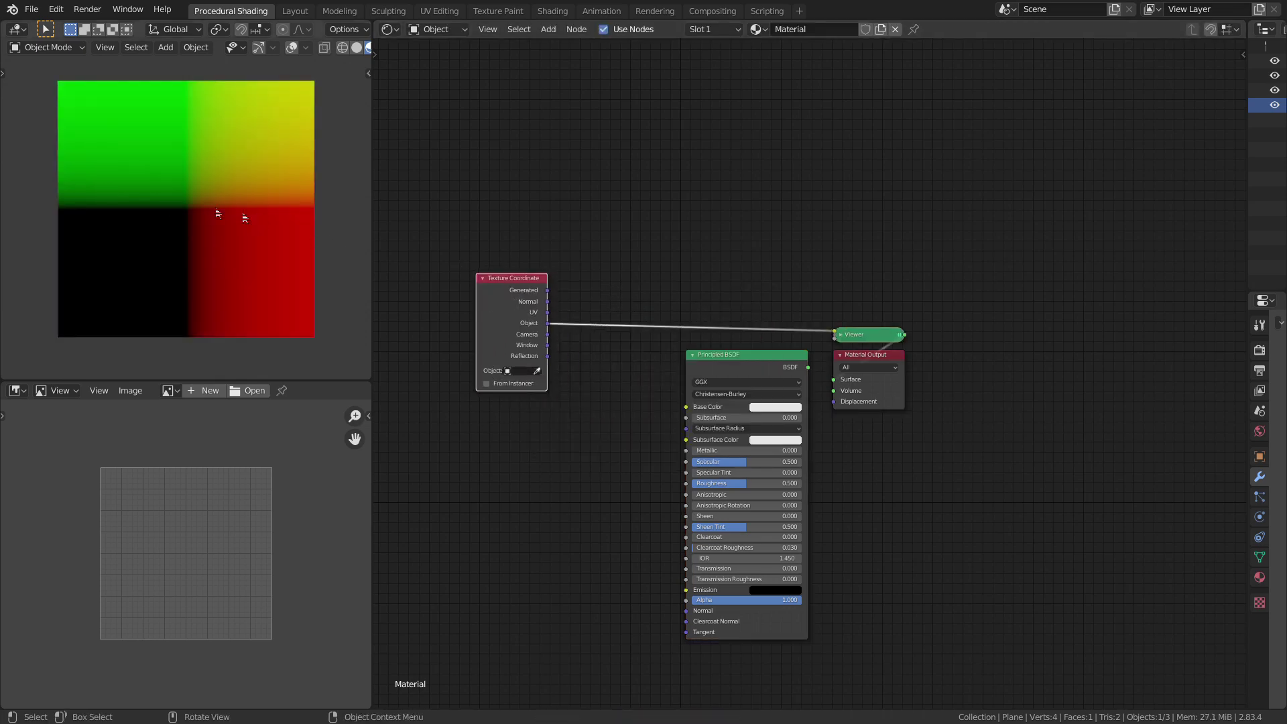
pyautogui.scroll(2, 796, 360)
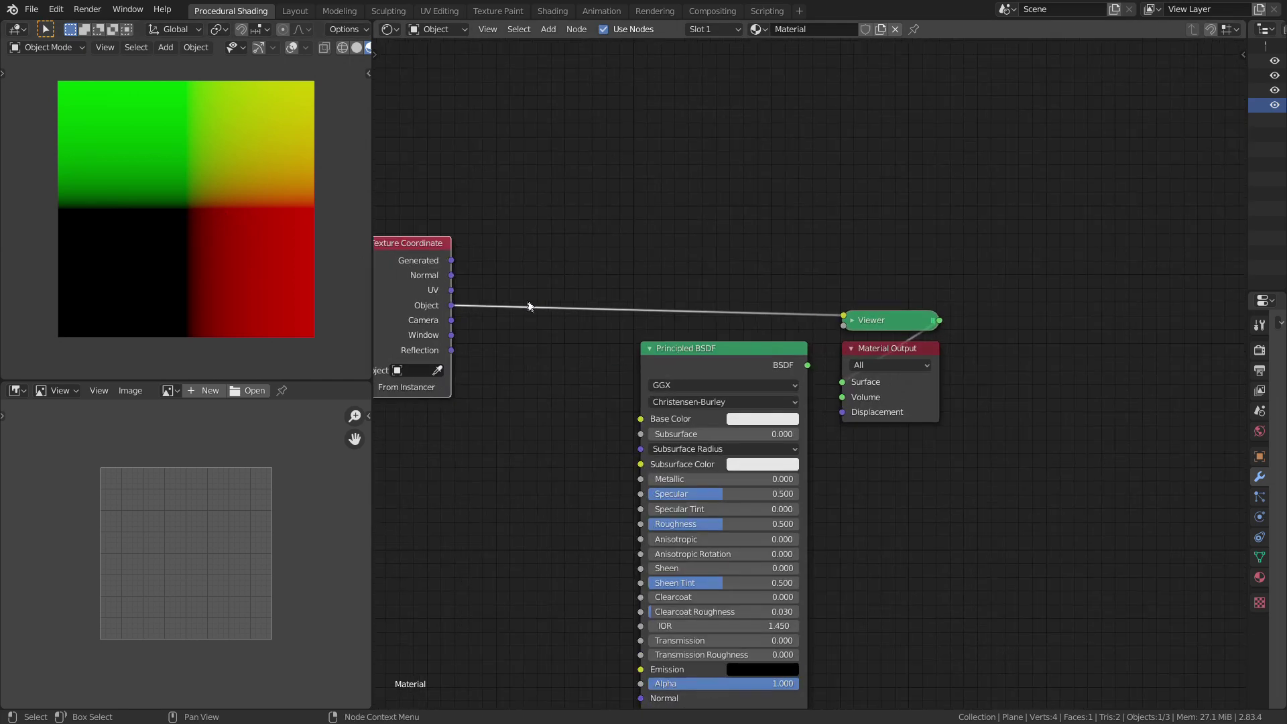
pyautogui.click(797, 361)
pyautogui.press('x')
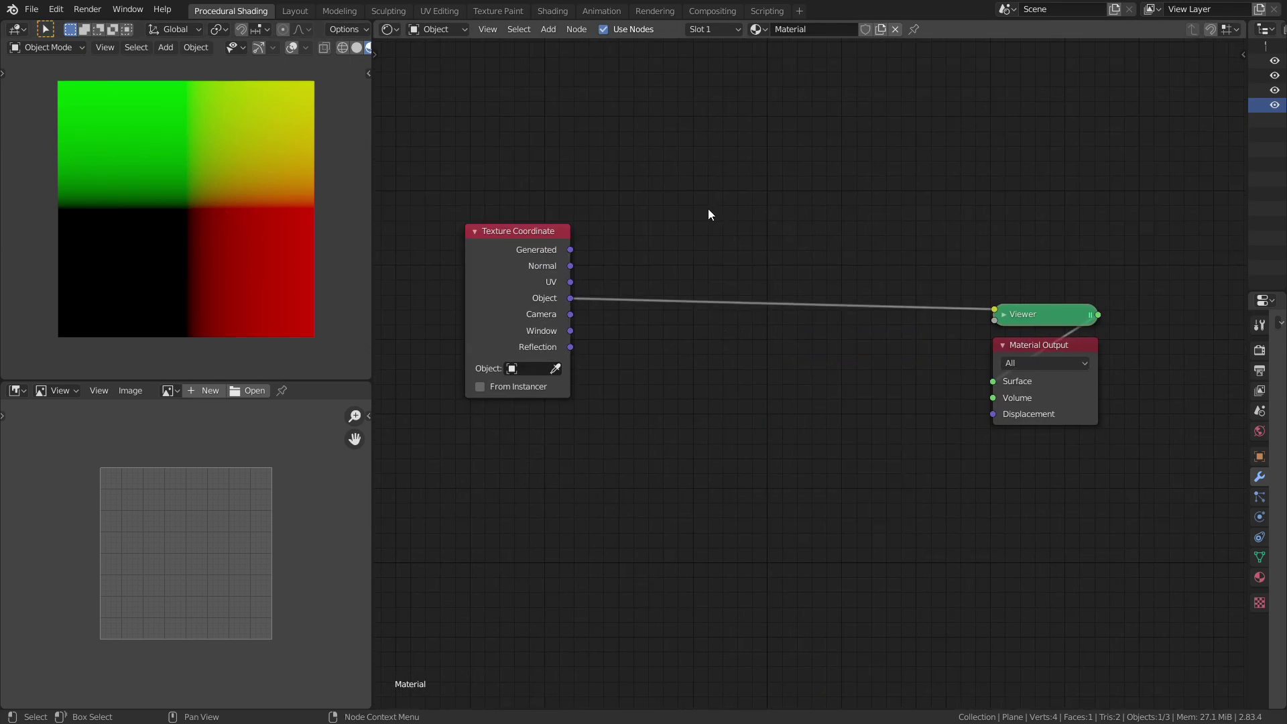
# Insert a Separate XYZ node on the link between the Object output and the Viewer
pyautogui.press('q')
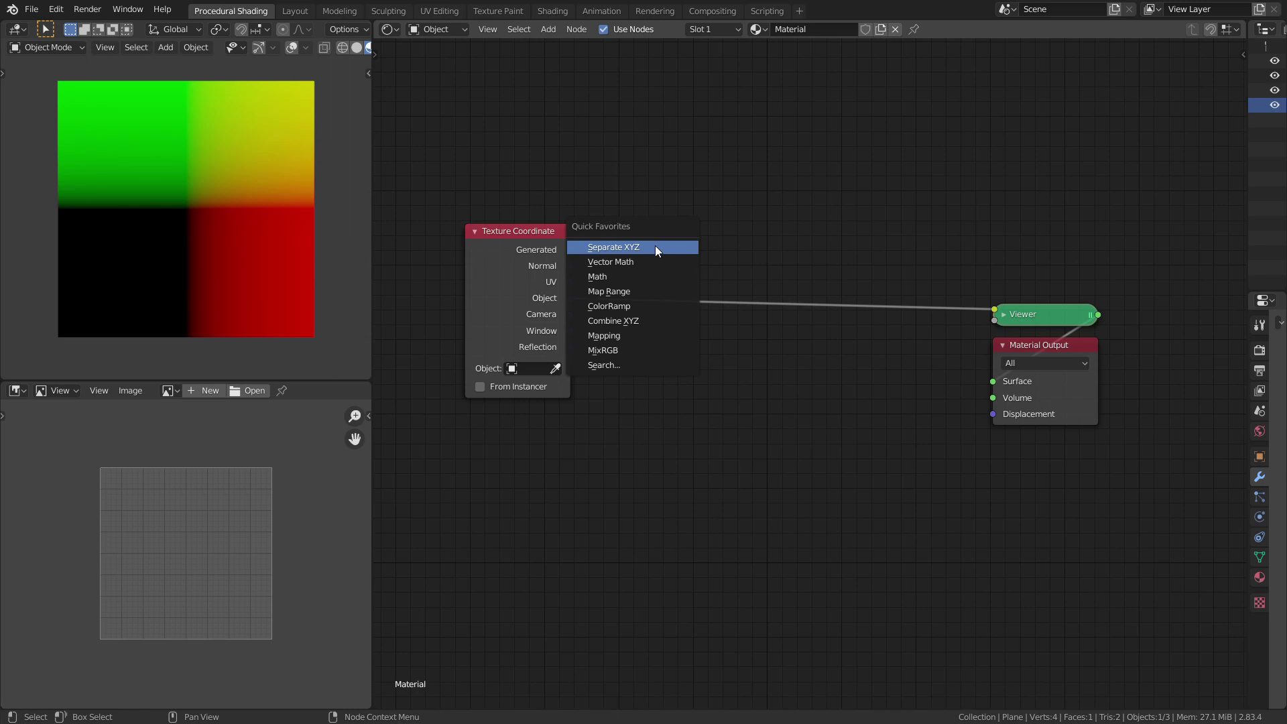
pyautogui.click(661, 248)
pyautogui.click(659, 225)
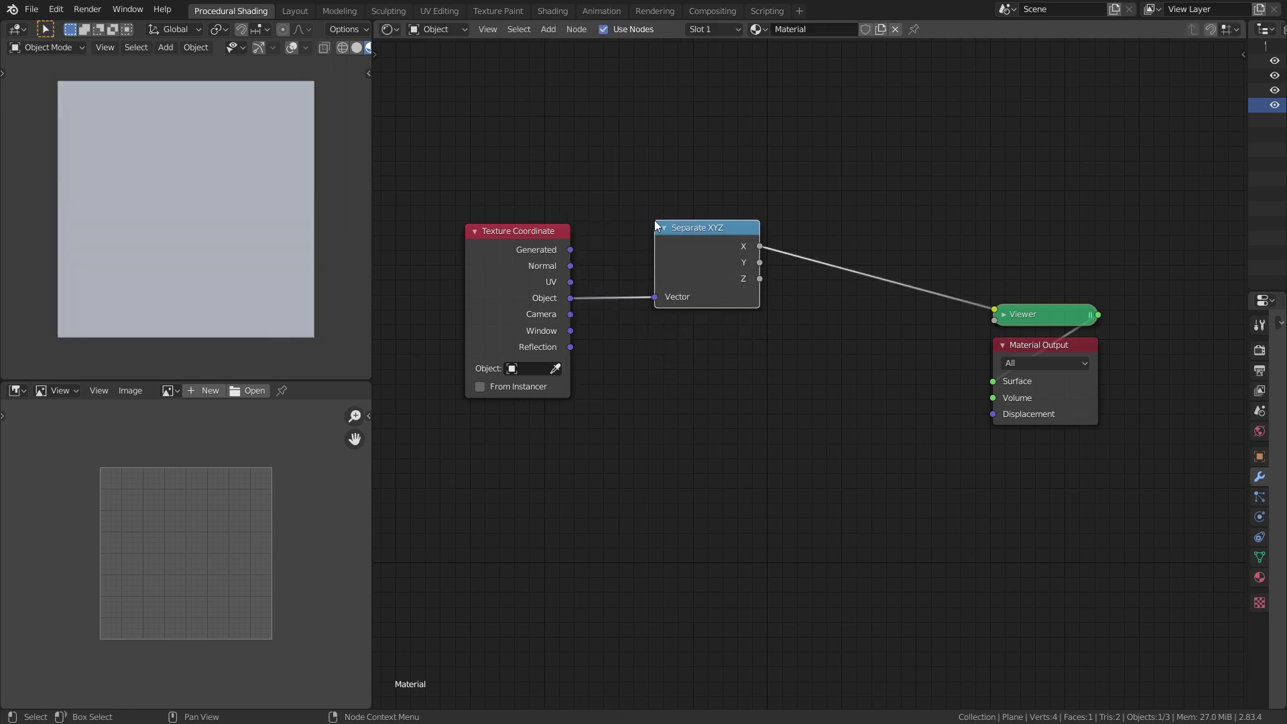
# Preview the Separate XYZ outputs one after another, ending on X
pyautogui.scroll(4, 633, 267)
pyautogui.moveTo(778, 263); pyautogui.dragTo(733, 367, button='middle')
pyautogui.scroll(4, 618, 320)
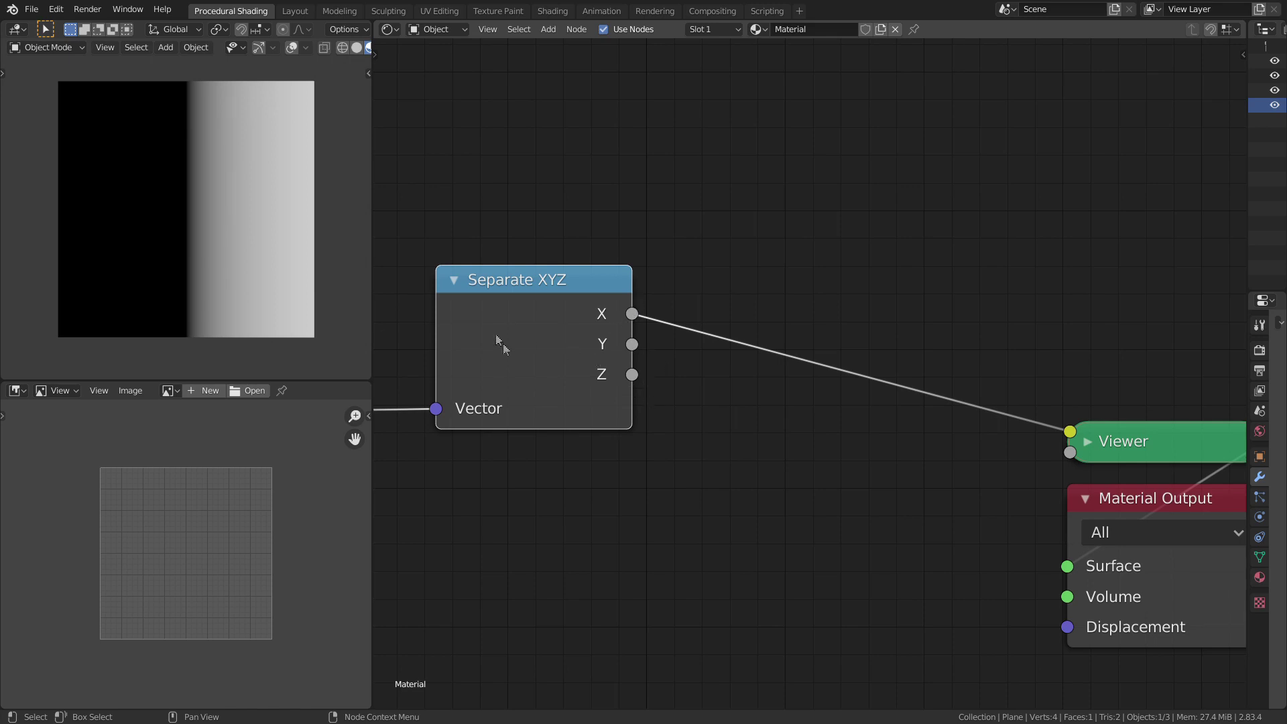
pyautogui.keyDown('ctrl'); pyautogui.keyDown('shift'); pyautogui.click(589, 335); pyautogui.keyUp('shift'); pyautogui.keyUp('ctrl')
pyautogui.keyDown('ctrl'); pyautogui.keyDown('shift'); pyautogui.click(589, 336); pyautogui.keyUp('shift'); pyautogui.keyUp('ctrl')
pyautogui.keyDown('ctrl'); pyautogui.keyDown('shift'); pyautogui.click(589, 336); pyautogui.keyUp('shift'); pyautogui.keyUp('ctrl')
pyautogui.click(981, 235)
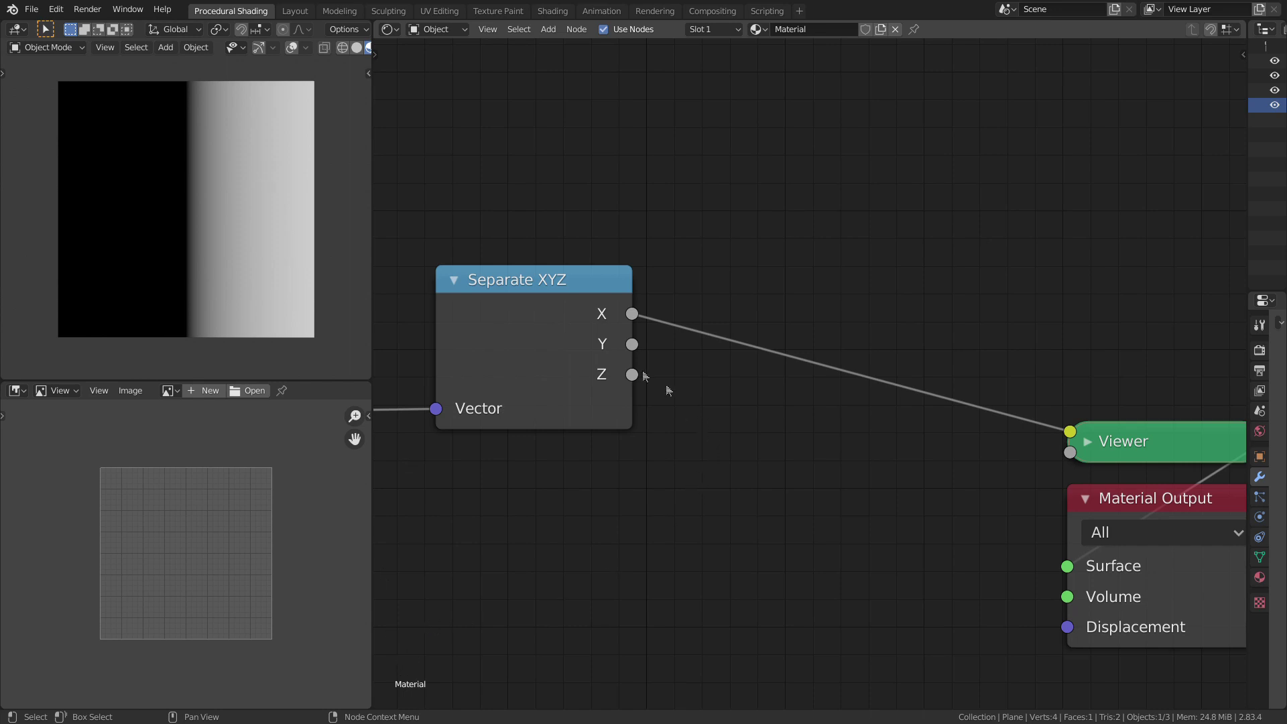
pyautogui.scroll(-3, 564, 354)
pyautogui.scroll(2, 564, 354)
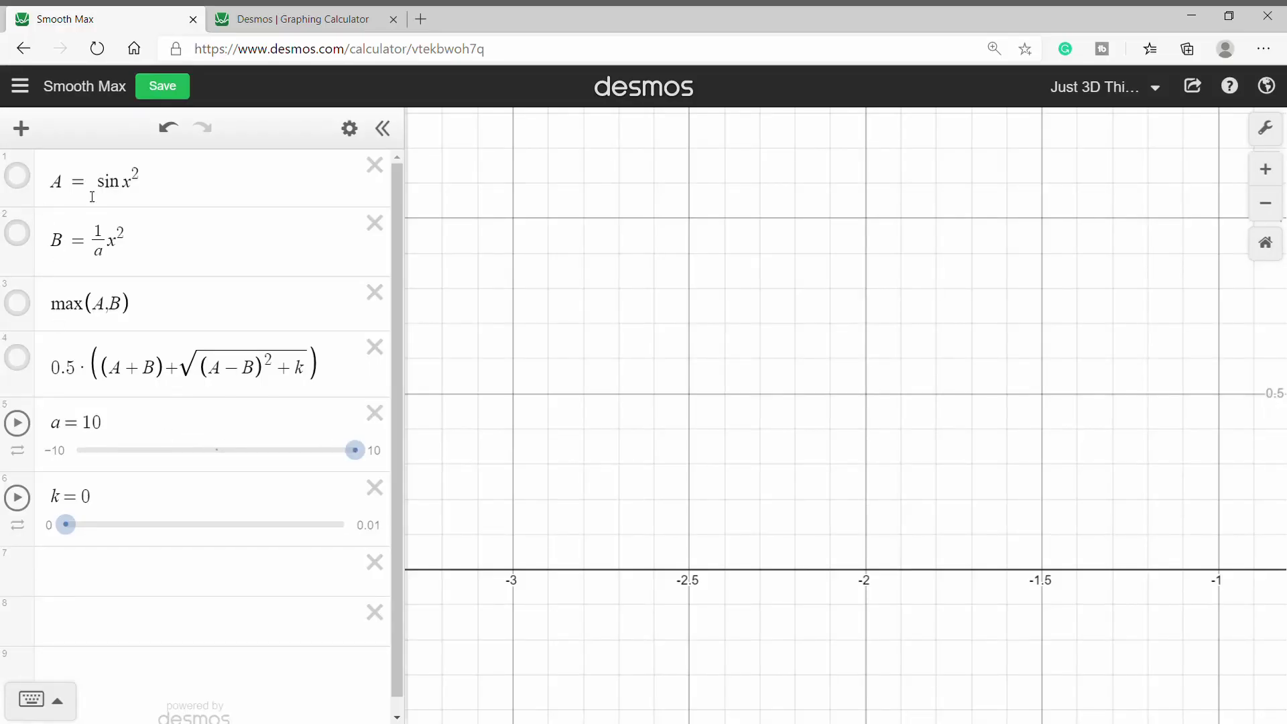
# Switch to the Smooth Max graph in Desmos and show curves A and B around the origin
pyautogui.click(17, 176)
pyautogui.scroll(-4, 754, 363)
pyautogui.moveTo(1079, 421); pyautogui.dragTo(675, 390)
pyautogui.click(19, 234)
pyautogui.scroll(-3, 754, 425)
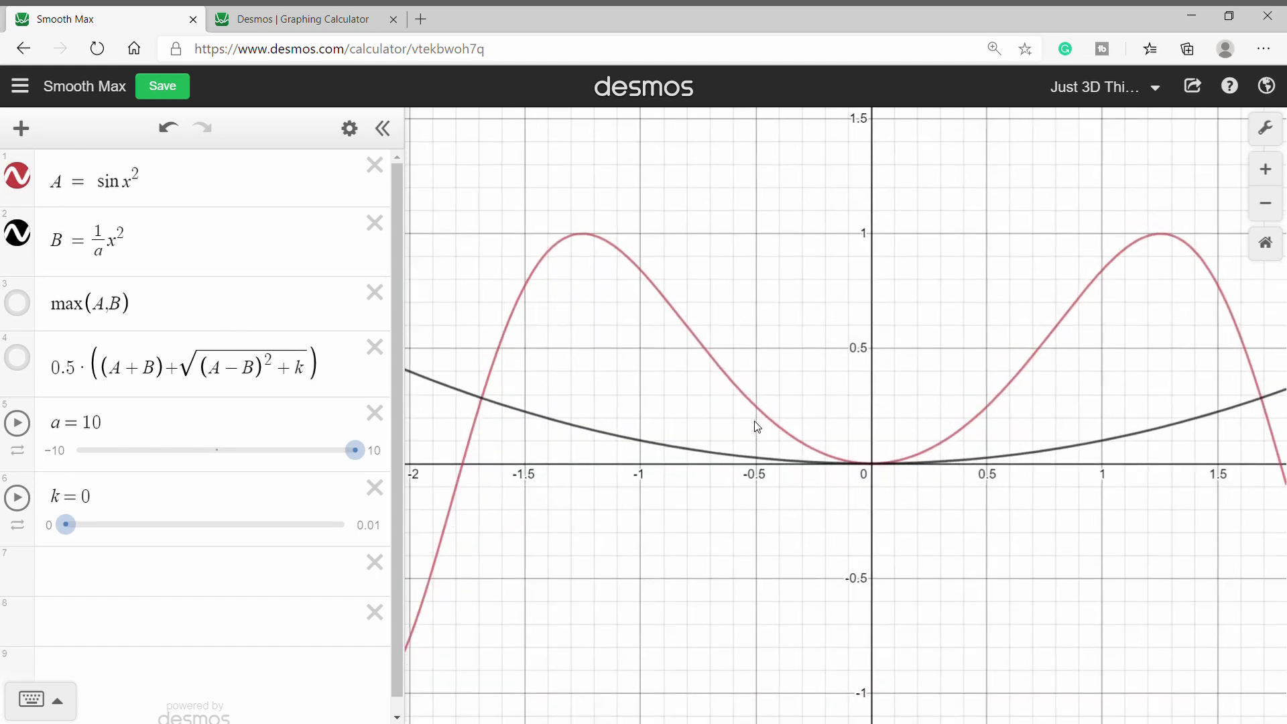
# Show the max(A,B) curve, hide curves A and B, and examine its sharp corners up close
pyautogui.click(17, 304)
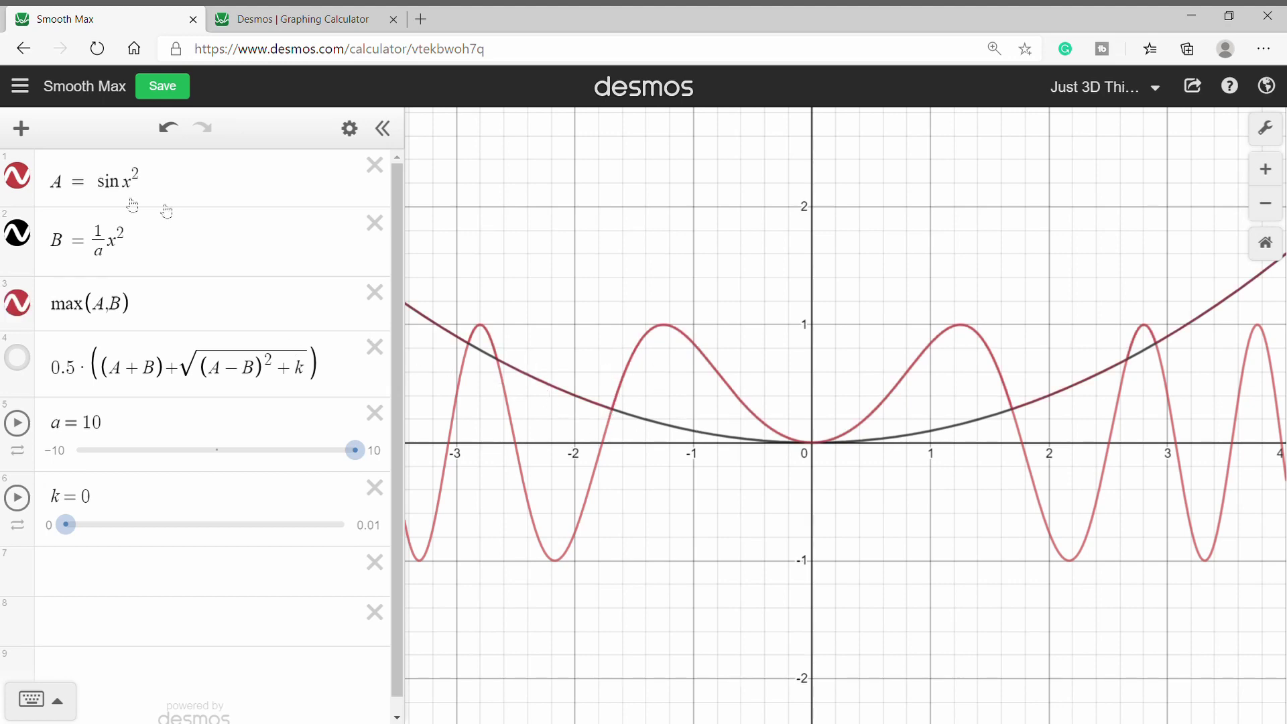
pyautogui.click(18, 177)
pyautogui.click(17, 234)
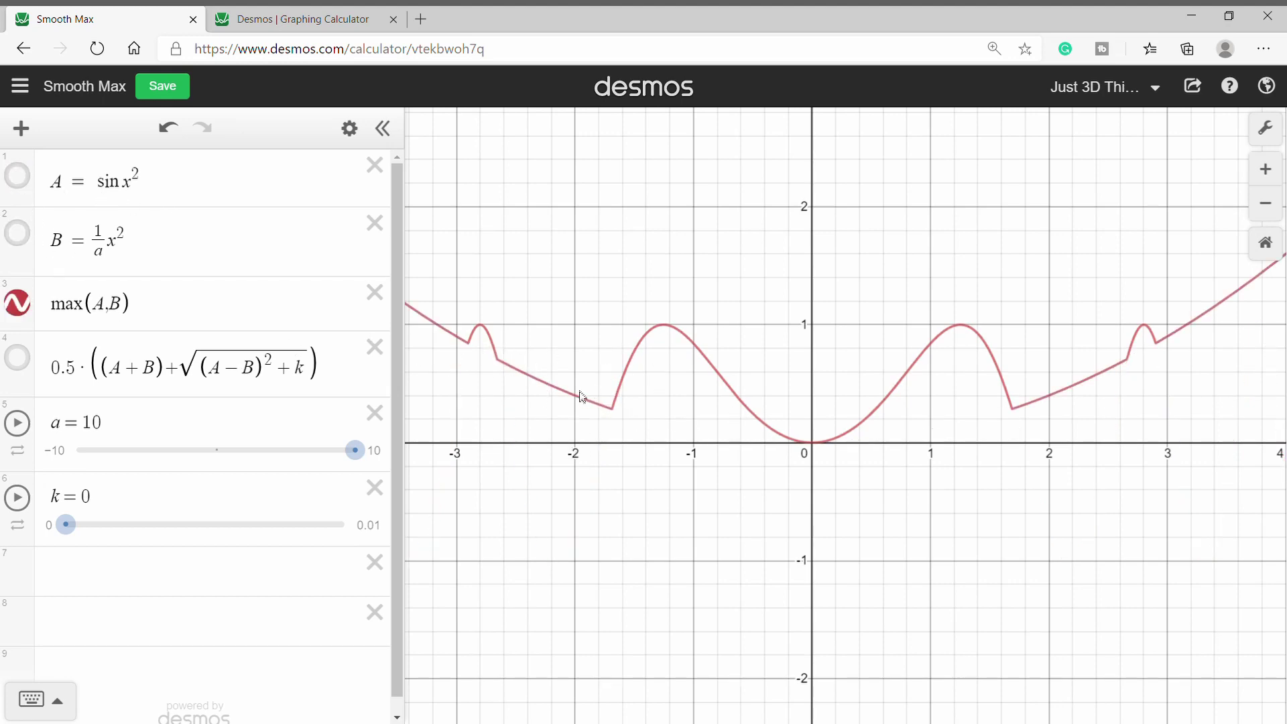
pyautogui.scroll(3, 582, 406)
pyautogui.scroll(1, 582, 409)
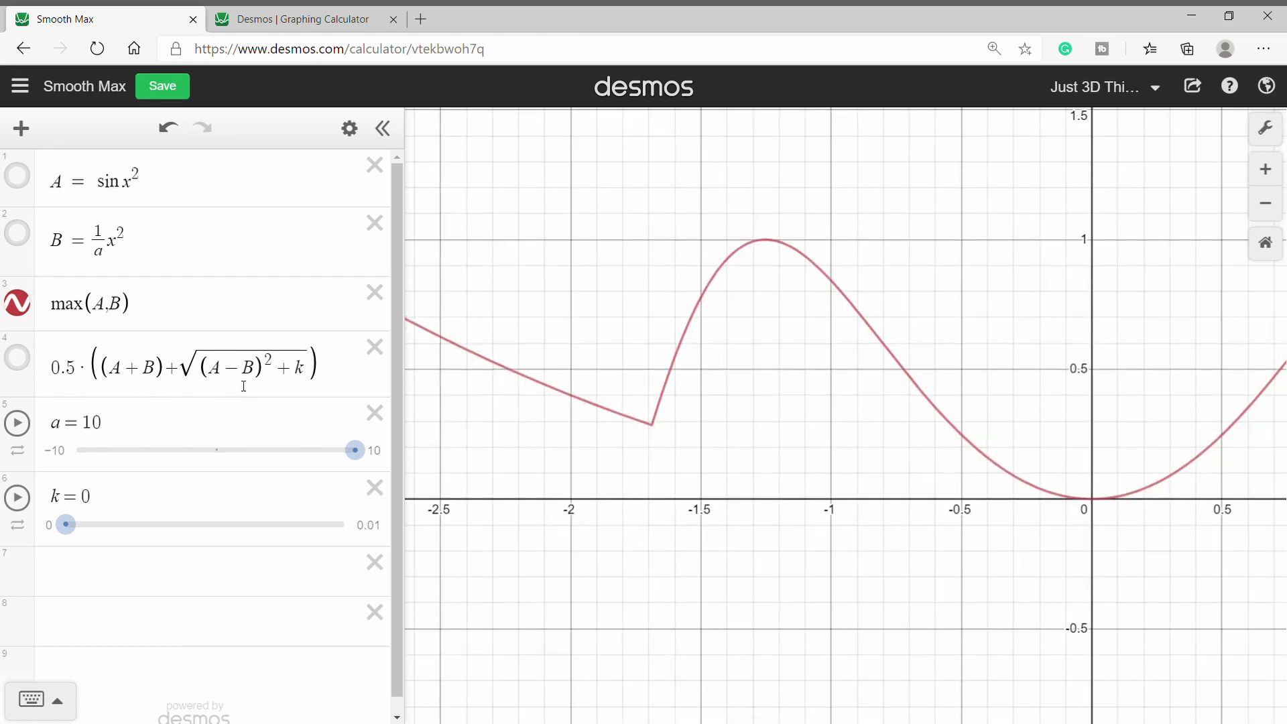
# Show the smooth maximum expression, set k to 0.01, and compare its rounded corners with max(A,B)
pyautogui.click(18, 357)
pyautogui.scroll(4, 619, 457)
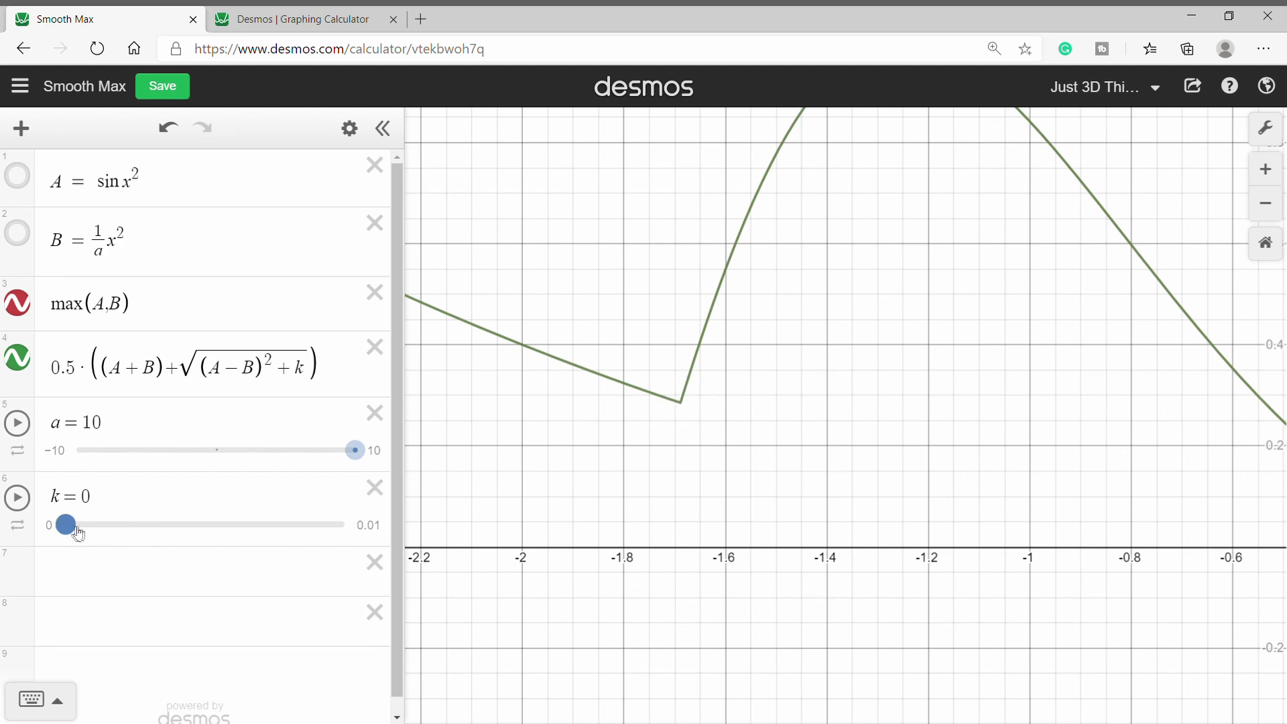
pyautogui.moveTo(68, 526); pyautogui.dragTo(355, 528)
pyautogui.scroll(-2, 592, 456)
pyautogui.moveTo(680, 464); pyautogui.dragTo(1005, 486)
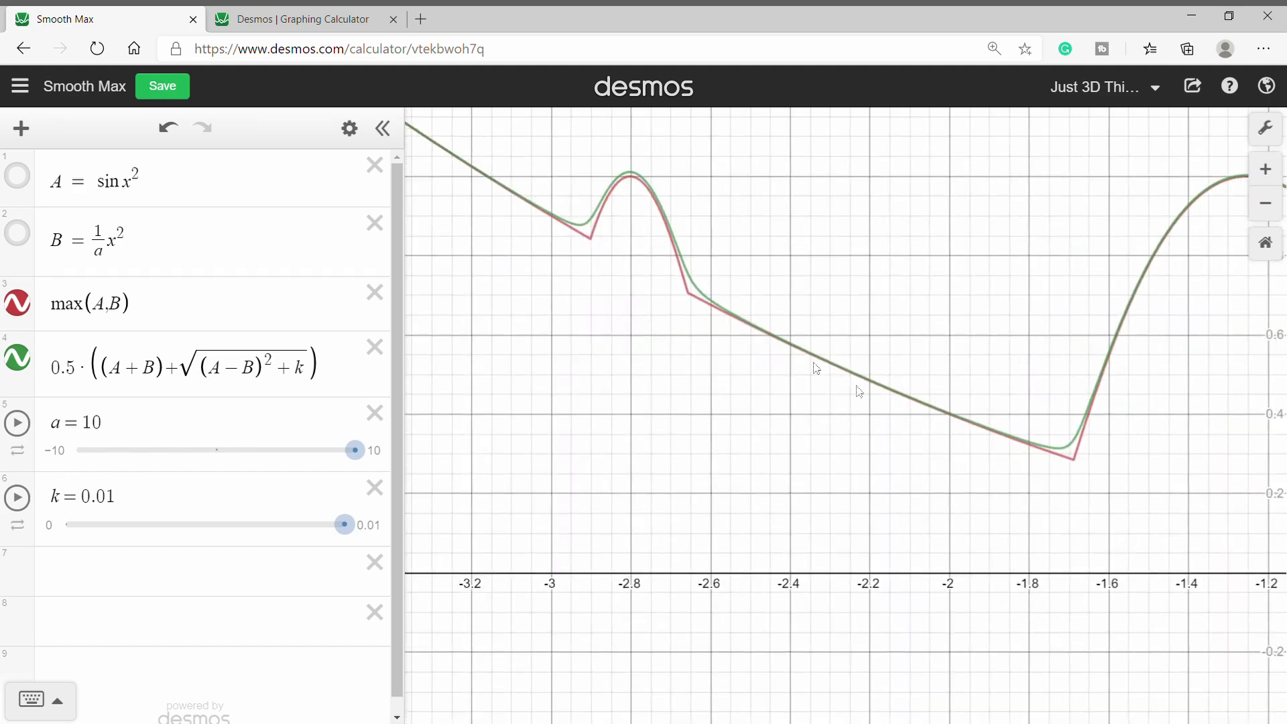
pyautogui.moveTo(827, 406); pyautogui.dragTo(547, 391)
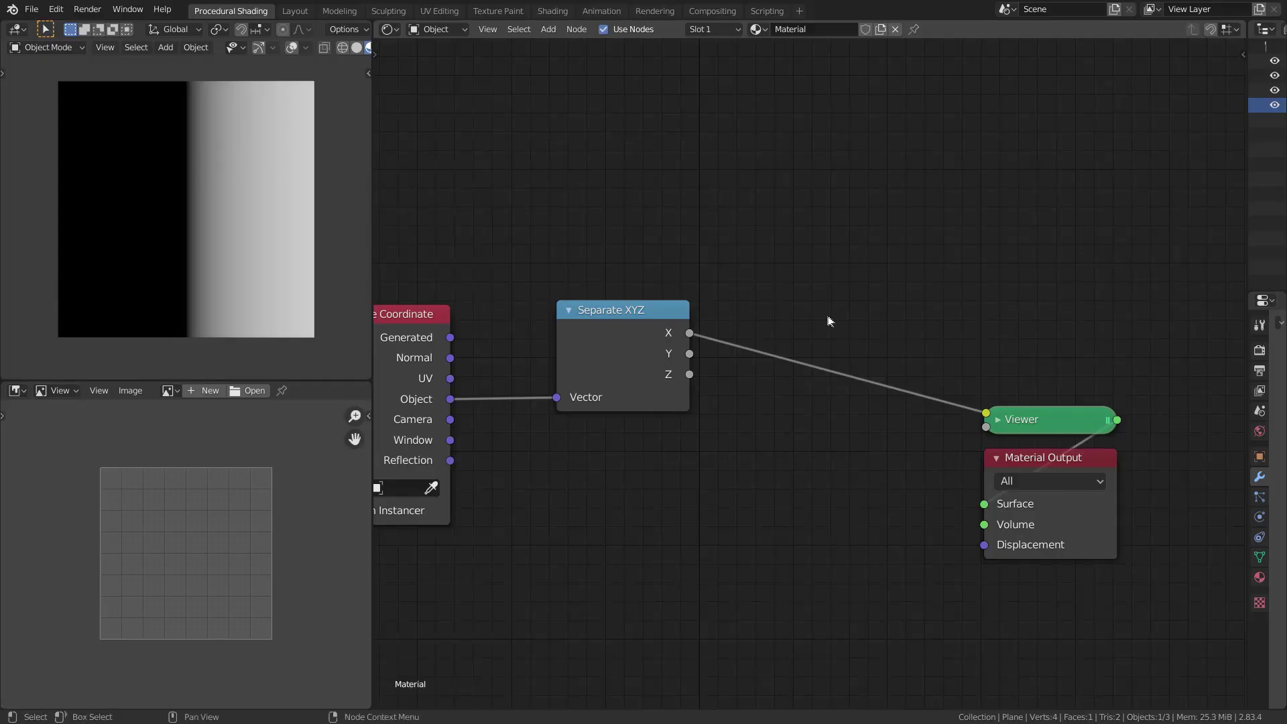
# Back in Blender, insert a Math node set to Smooth Maximum after Separate XYZ's X output and connect Y to its second value
pyautogui.moveTo(833, 316); pyautogui.dragTo(726, 315, button='middle')
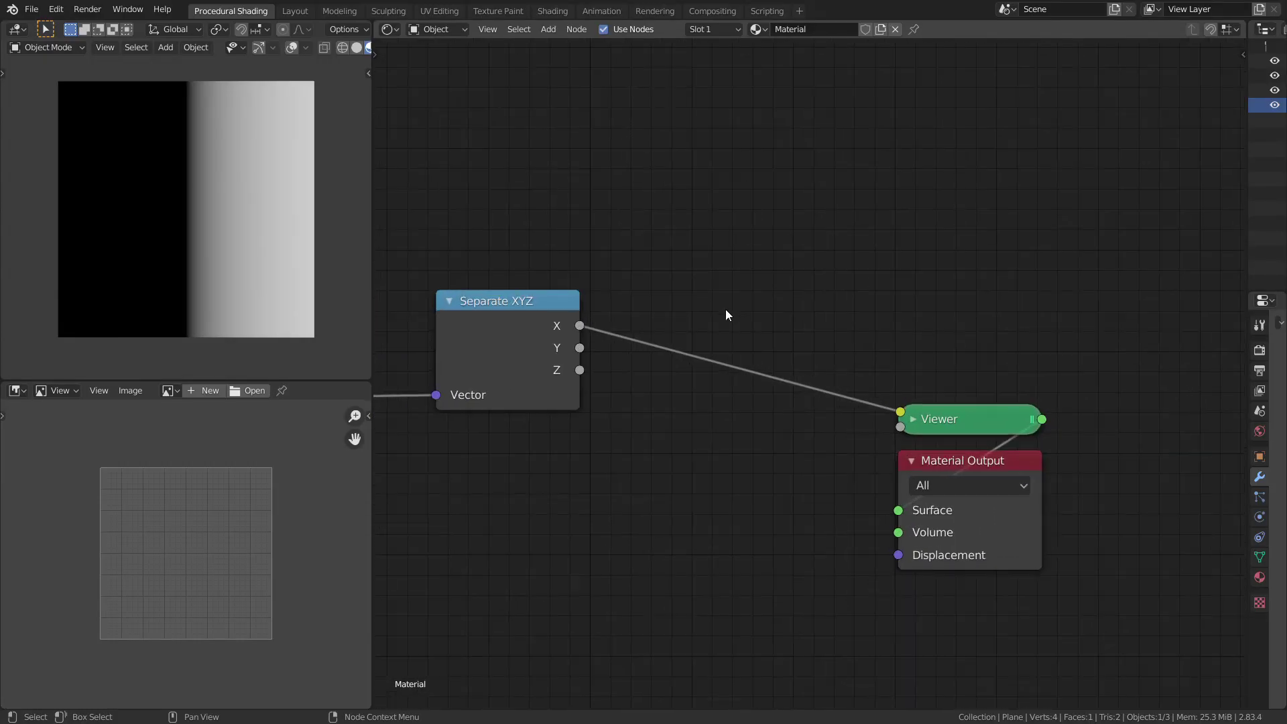
pyautogui.scroll(1, 726, 311)
pyautogui.press('q')
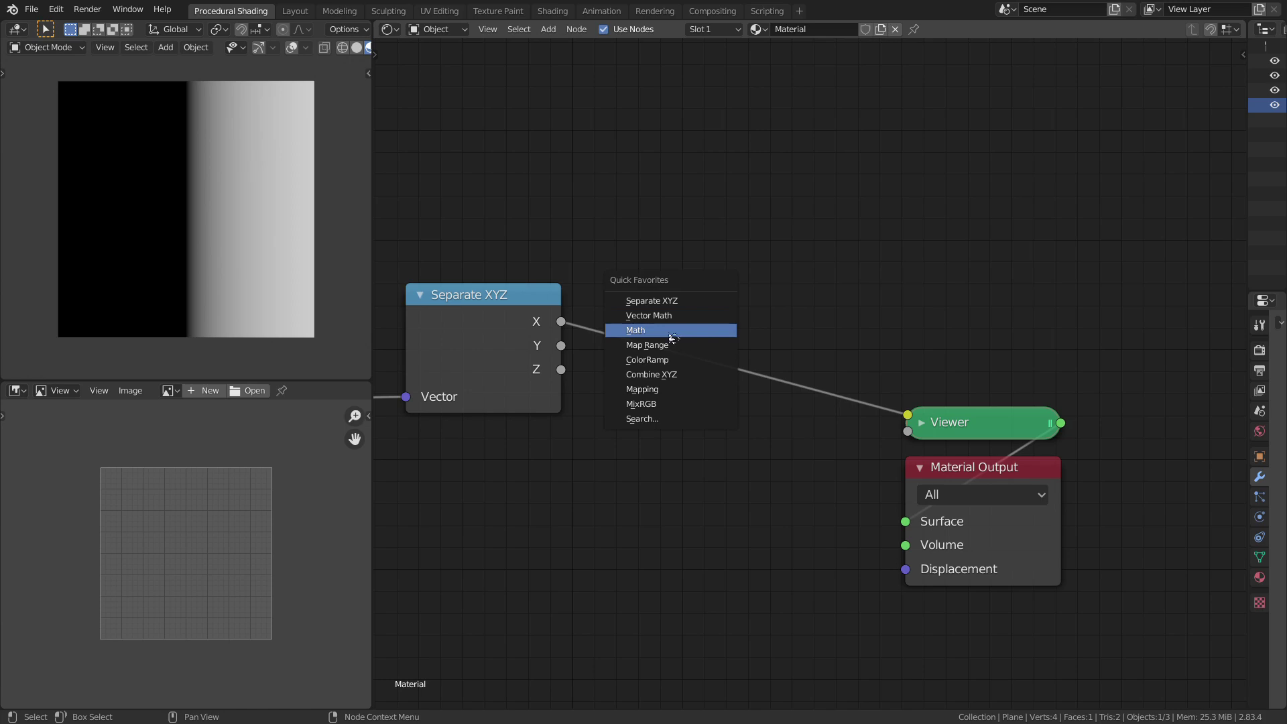
pyautogui.click(672, 330)
pyautogui.click(693, 335)
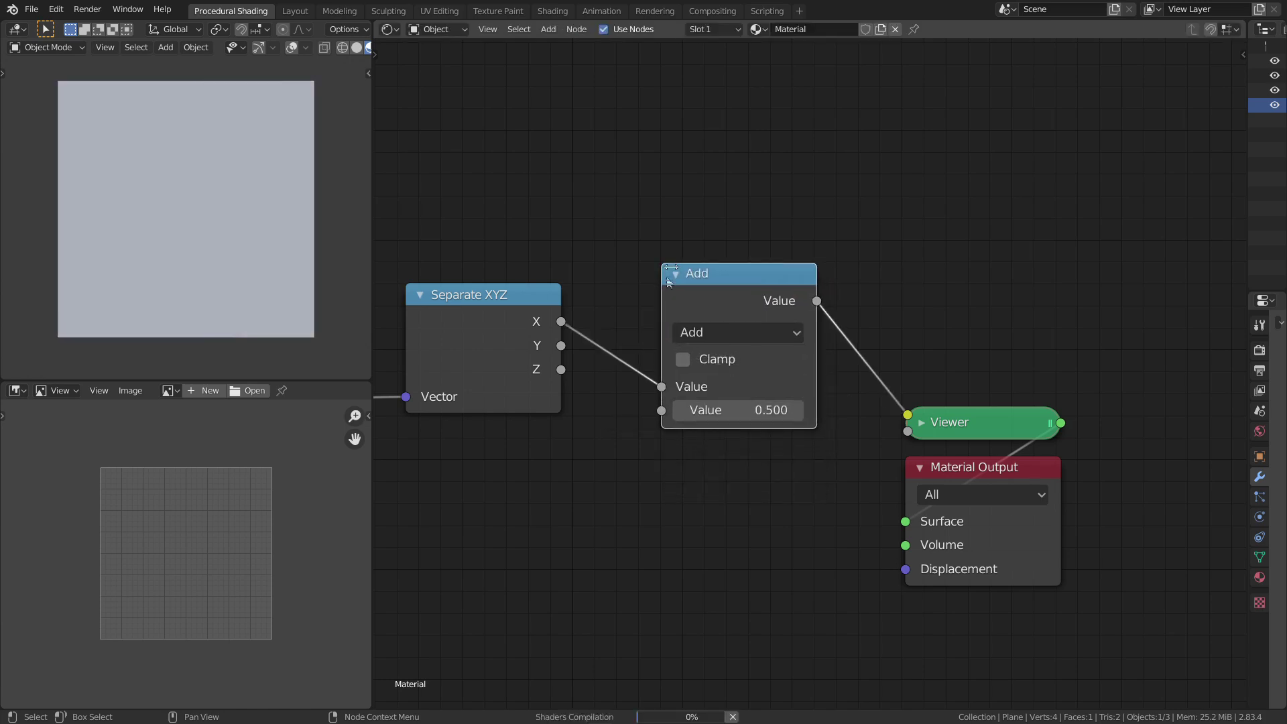
pyautogui.click(693, 333)
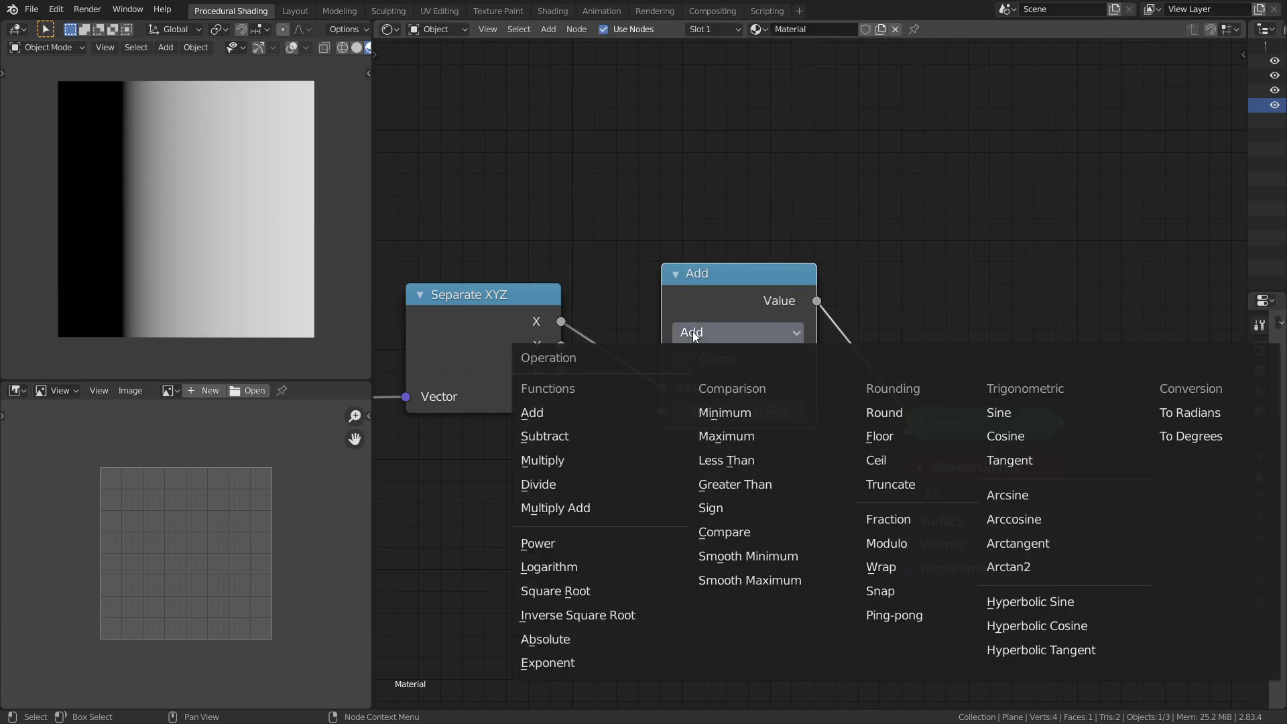
pyautogui.click(766, 585)
pyautogui.moveTo(681, 494); pyautogui.dragTo(685, 452, button='middle')
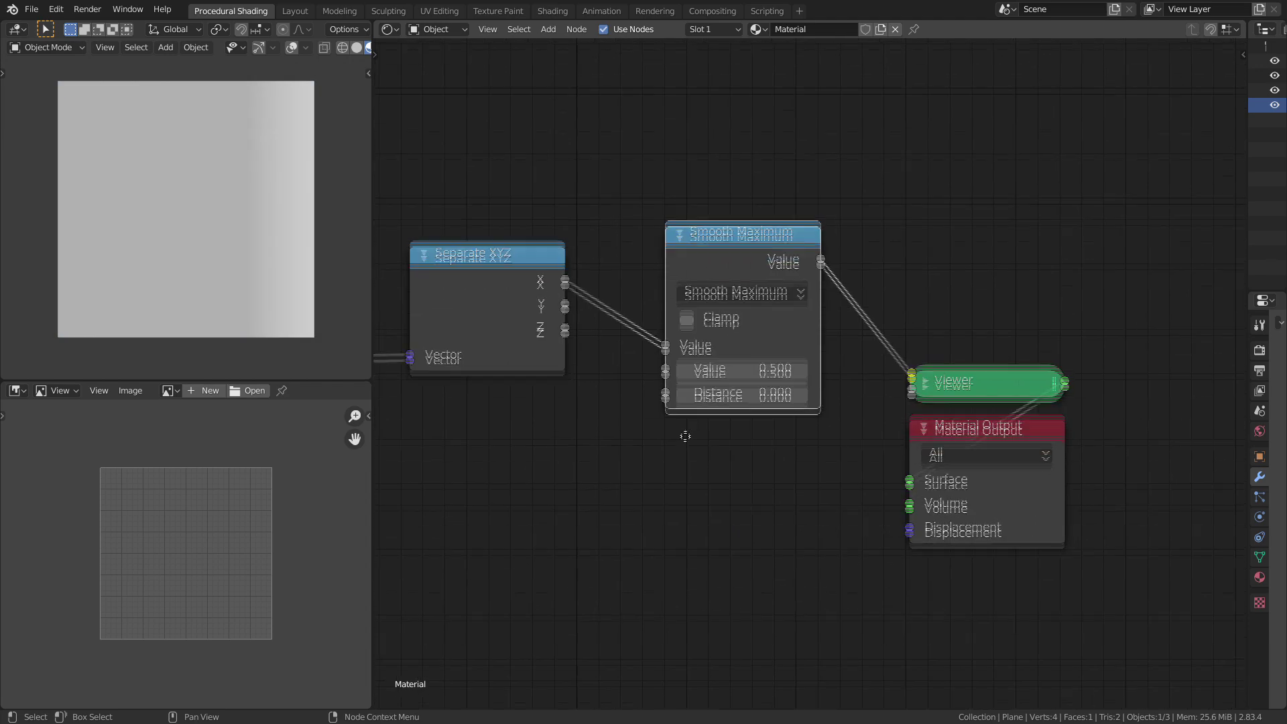
pyautogui.moveTo(565, 305); pyautogui.dragTo(665, 368)
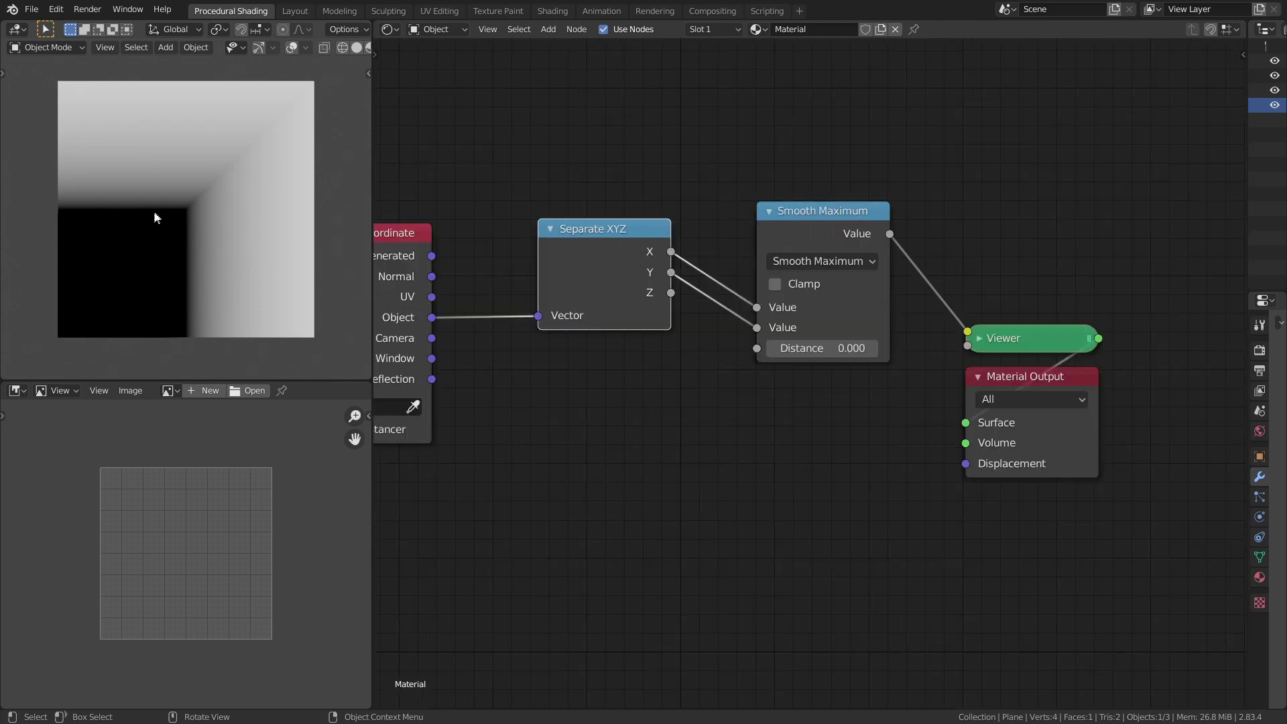
# Try out the Distance setting of the Smooth Maximum node and reset it to 0
pyautogui.scroll(2, 805, 369)
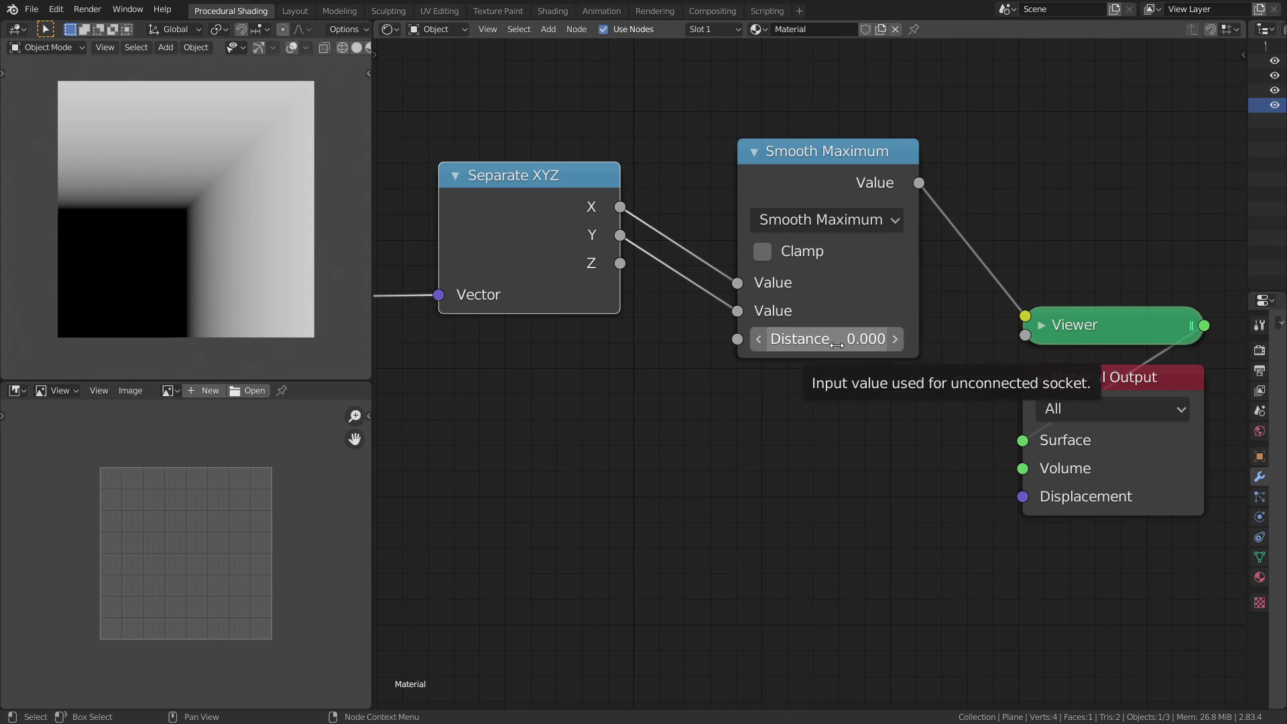
pyautogui.click(819, 347)
pyautogui.press('Escape')
pyautogui.keyDown('shift'); pyautogui.moveTo(799, 350); pyautogui.dragTo(831, 339); pyautogui.keyUp('shift')
pyautogui.click(826, 339)
pyautogui.write('o')
pyautogui.press('Return')
pyautogui.scroll(-1, 718, 421)
pyautogui.scroll(-1, 718, 420)
pyautogui.click(822, 348)
pyautogui.write('0')
pyautogui.press('Return')
# Move the Texture Coordinate node farther from Separate XYZ to make room between them
pyautogui.moveTo(714, 412); pyautogui.dragTo(885, 429, button='middle')
pyautogui.scroll(2, 776, 416)
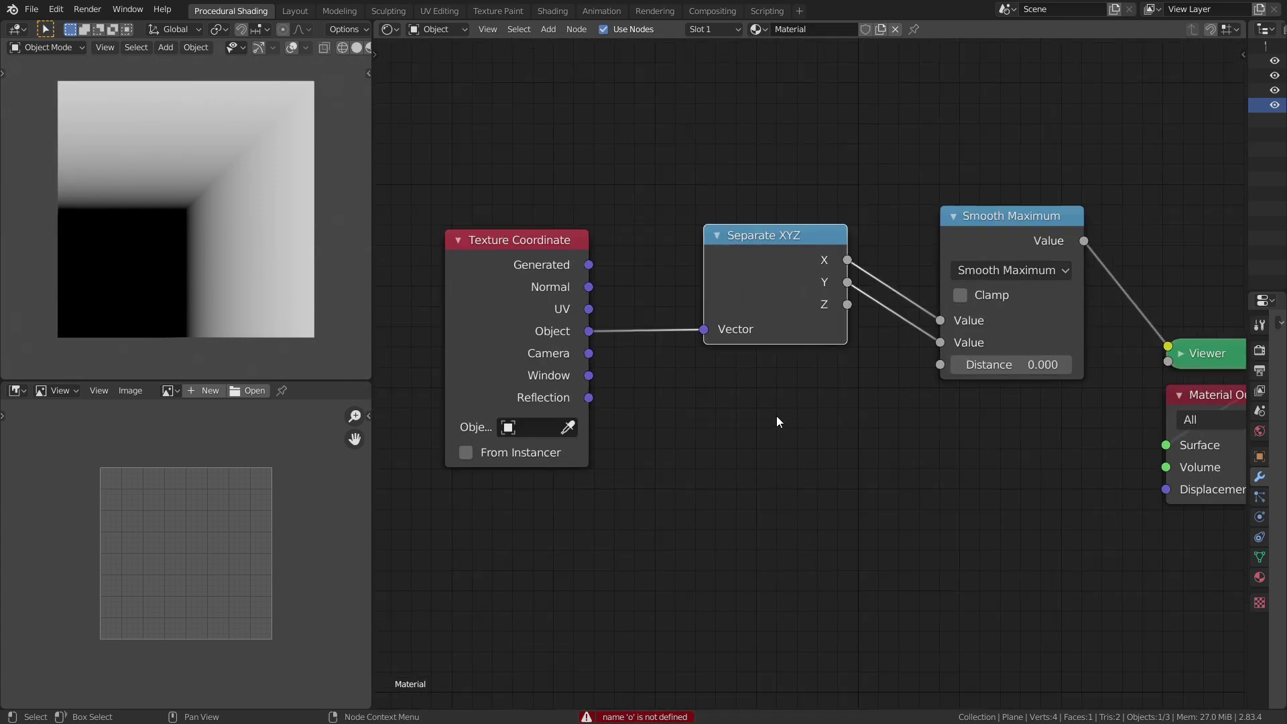
pyautogui.moveTo(750, 411); pyautogui.dragTo(897, 423, button='middle')
pyautogui.moveTo(639, 376); pyautogui.dragTo(1233, 358)
pyautogui.scroll(-3, 1059, 355)
pyautogui.moveTo(1059, 356); pyautogui.dragTo(962, 357, button='middle')
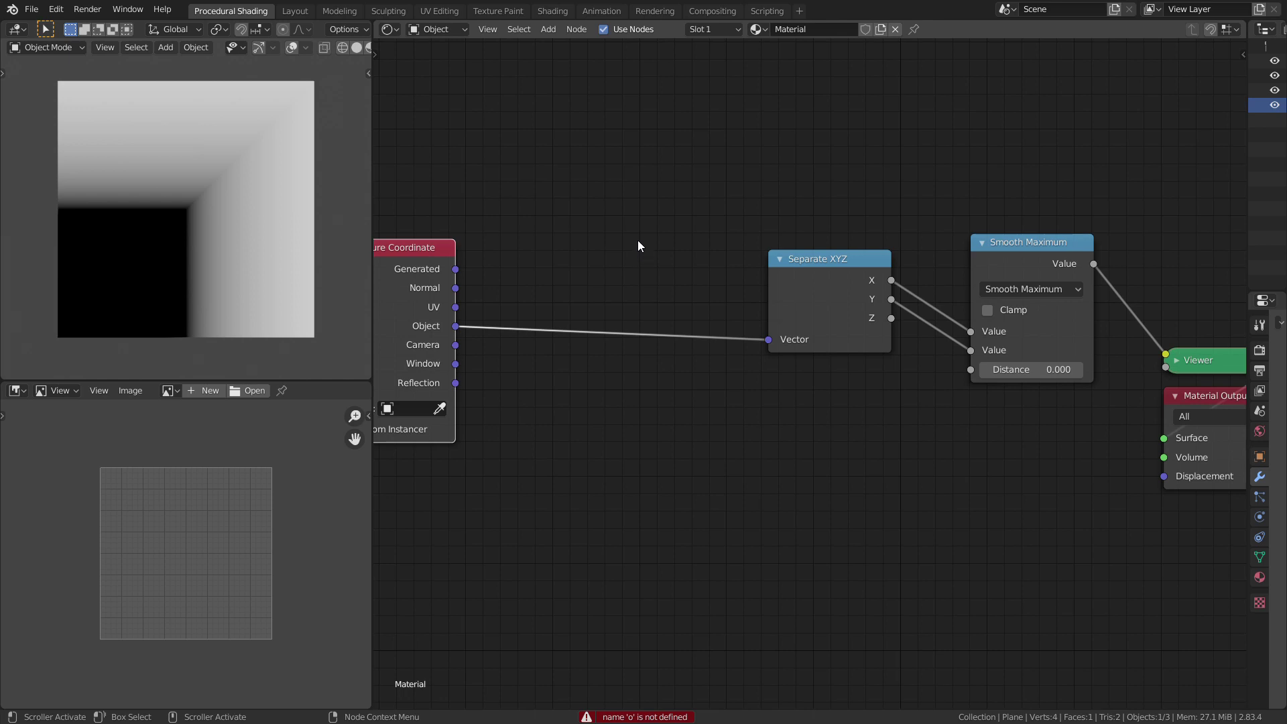
pyautogui.press('q')
pyautogui.click(751, 147)
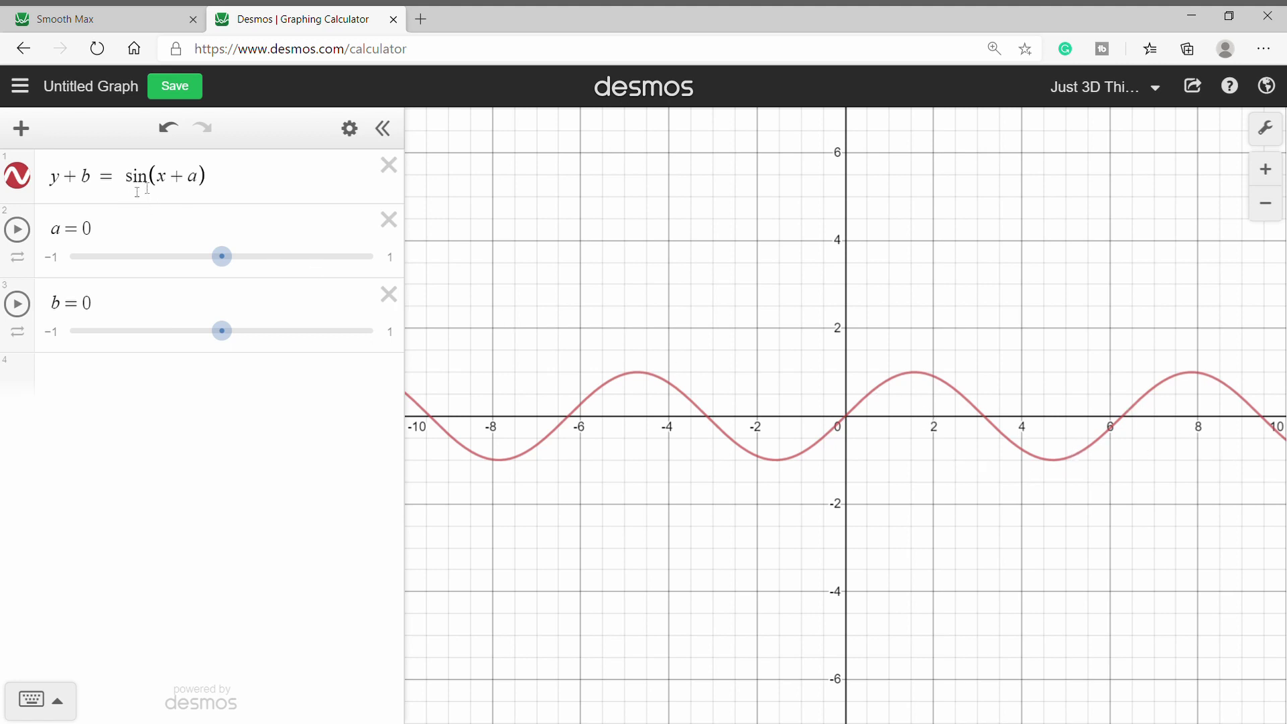
# On the Desmos sine graph, vary a and b to examine how the curve shifts along each axis
pyautogui.moveTo(219, 257); pyautogui.dragTo(225, 288)
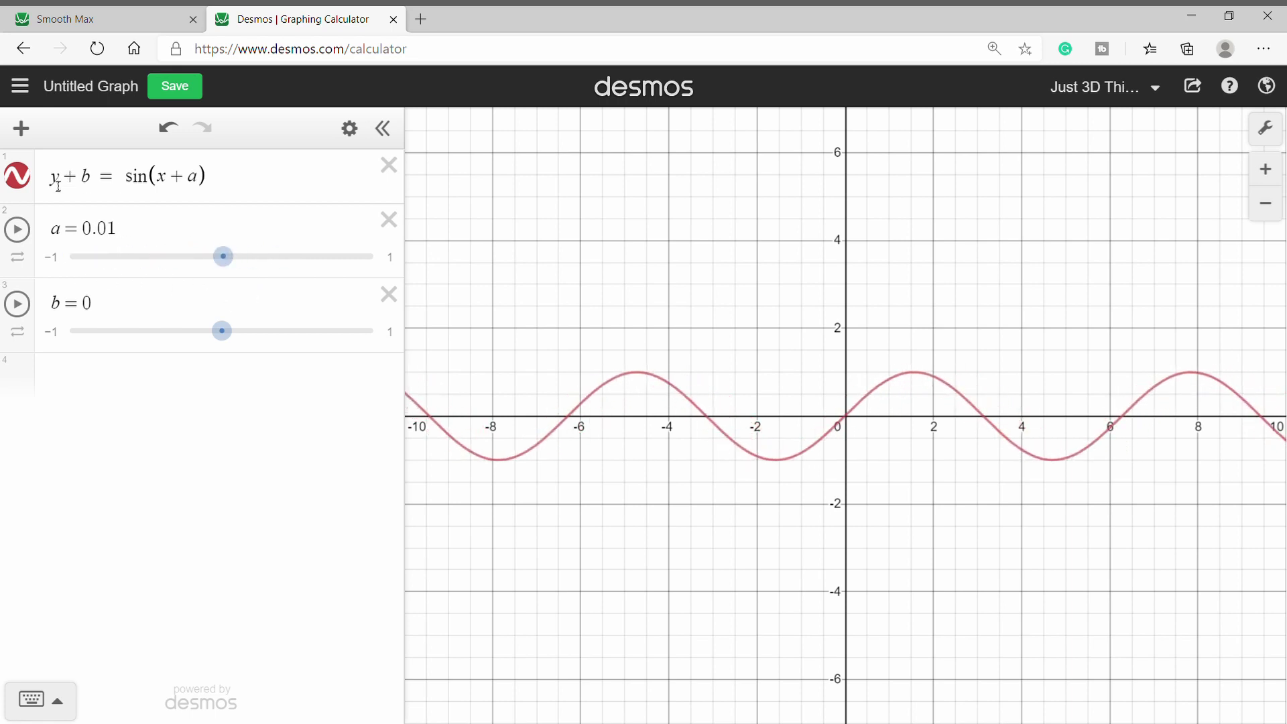
pyautogui.moveTo(221, 332)
pyautogui.mouseDown()
pyautogui.moveTo(253, 330)
pyautogui.moveTo(92, 329)
pyautogui.moveTo(331, 345)
pyautogui.moveTo(54, 325)
pyautogui.moveTo(215, 334)
pyautogui.mouseUp()
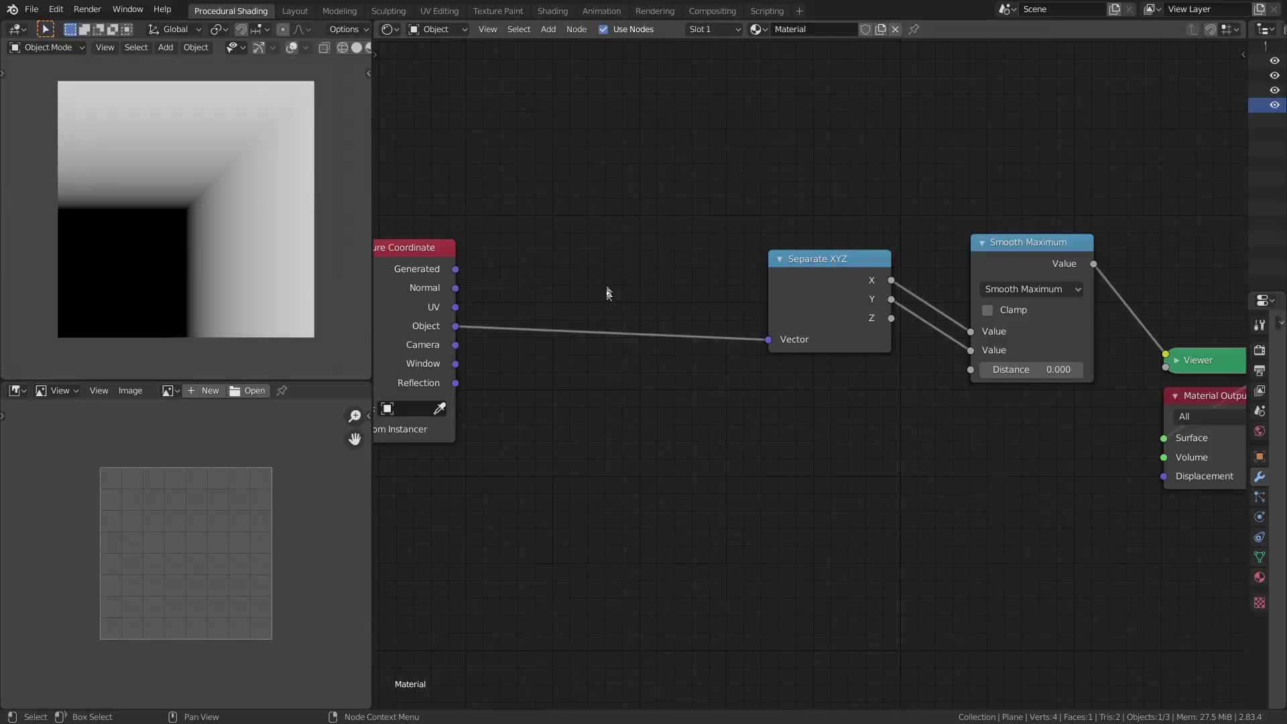
# Insert a Vector Math Add node between Texture Coordinate and Separate XYZ, with its vector set to -0.59 in X and -0.36 in Y
pyautogui.press('q')
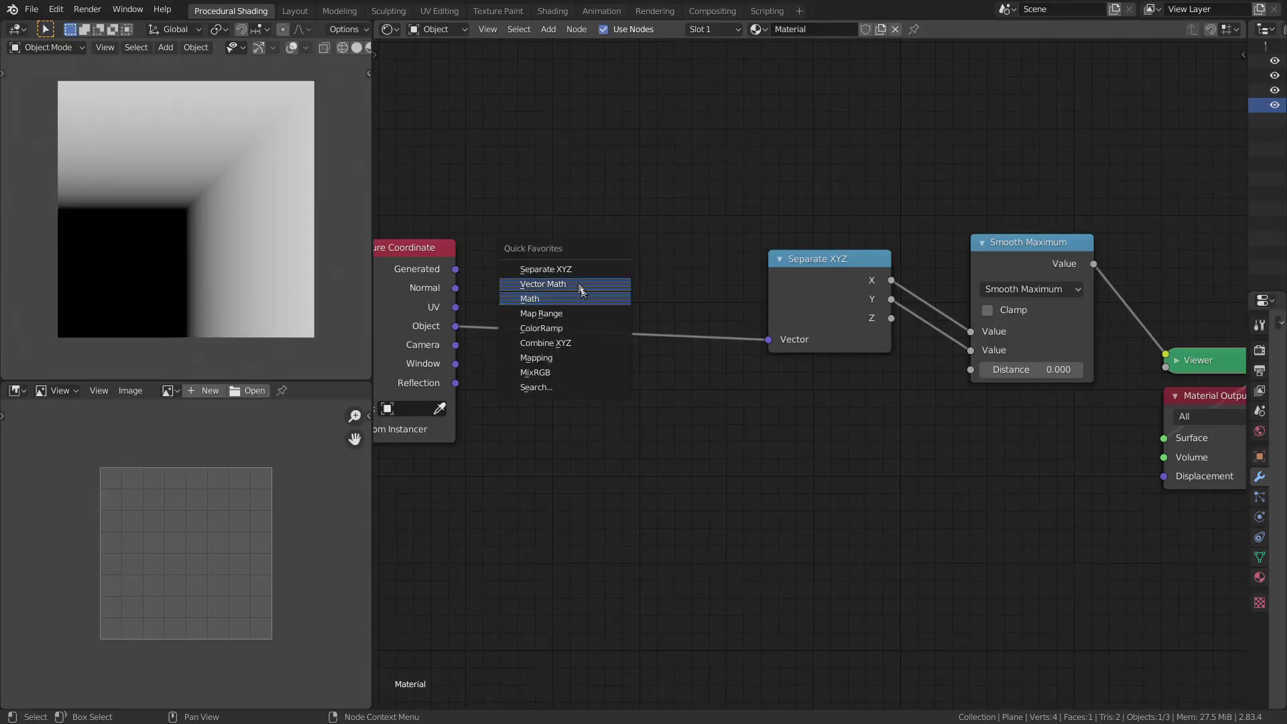
pyautogui.click(579, 288)
pyautogui.click(569, 254)
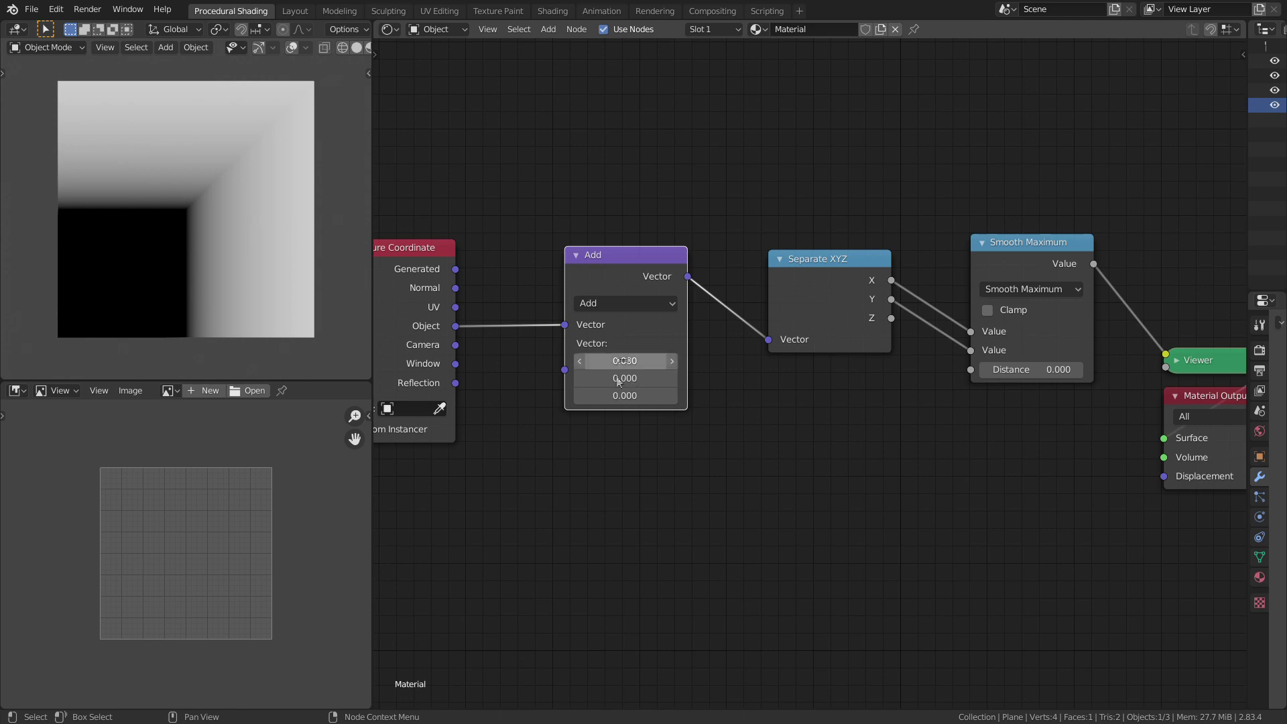
pyautogui.moveTo(625, 360); pyautogui.dragTo(595, 379)
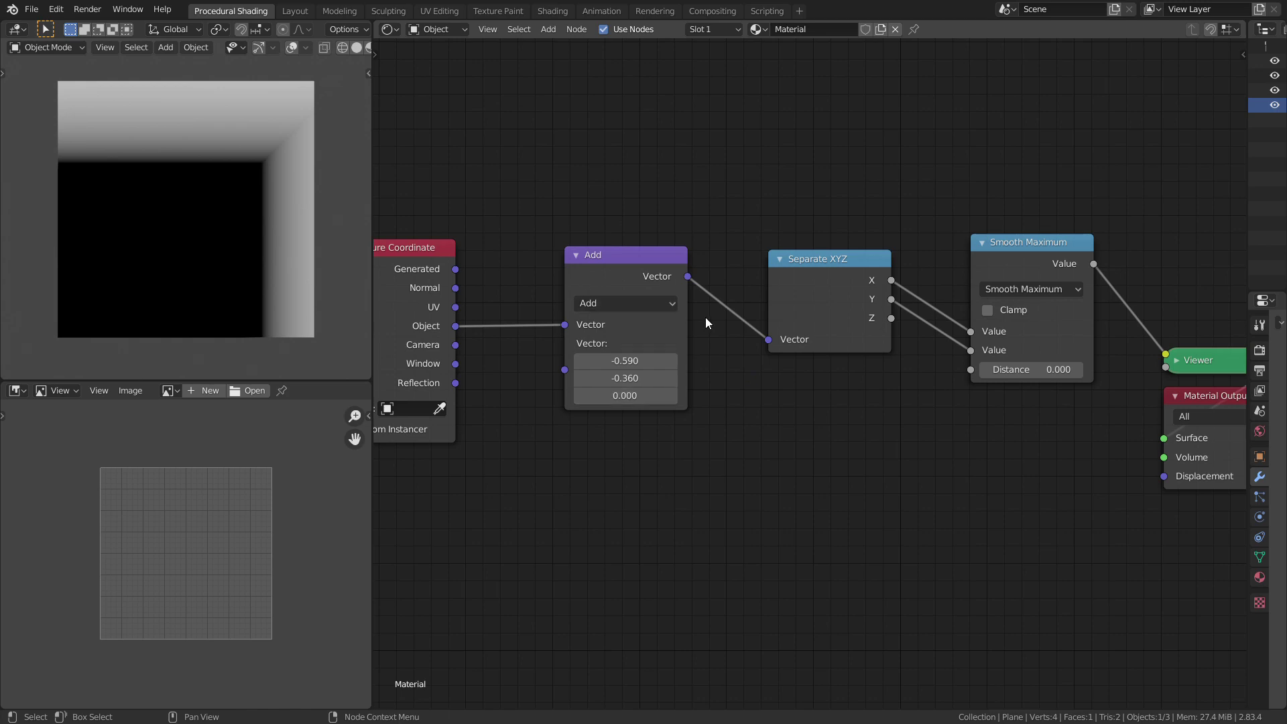
pyautogui.scroll(-1, 705, 316)
pyautogui.moveTo(765, 228); pyautogui.dragTo(714, 273, button='middle')
pyautogui.scroll(1, 685, 281)
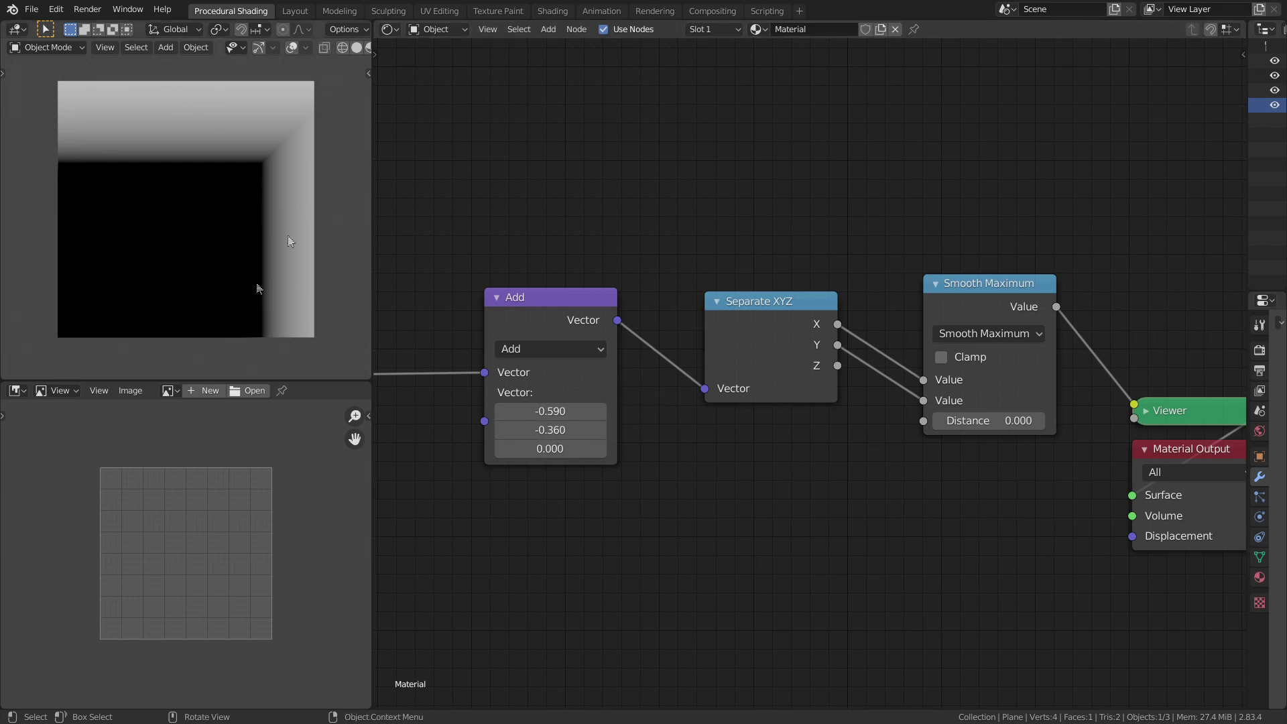
# Move the Separate XYZ node farther from the vector Add node to make room between them
pyautogui.moveTo(778, 344); pyautogui.dragTo(876, 325)
pyautogui.moveTo(855, 327); pyautogui.dragTo(979, 323, button='middle')
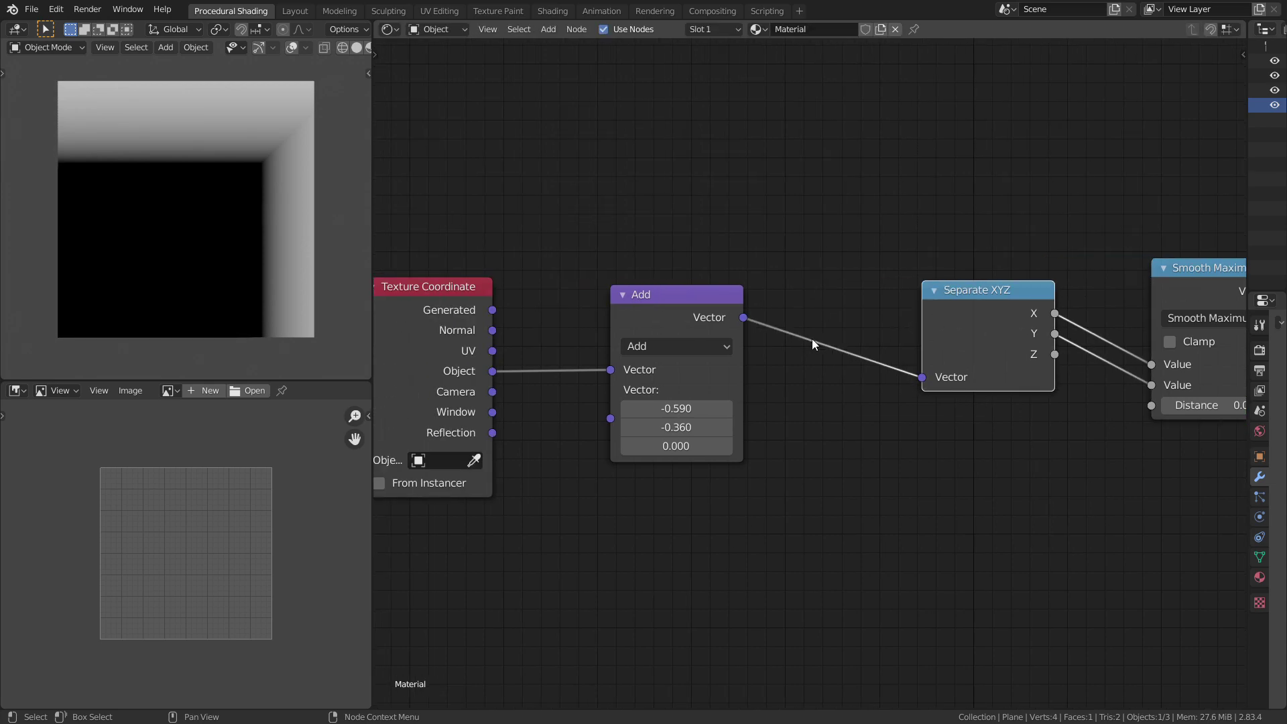
pyautogui.moveTo(802, 339); pyautogui.dragTo(862, 331, button='middle')
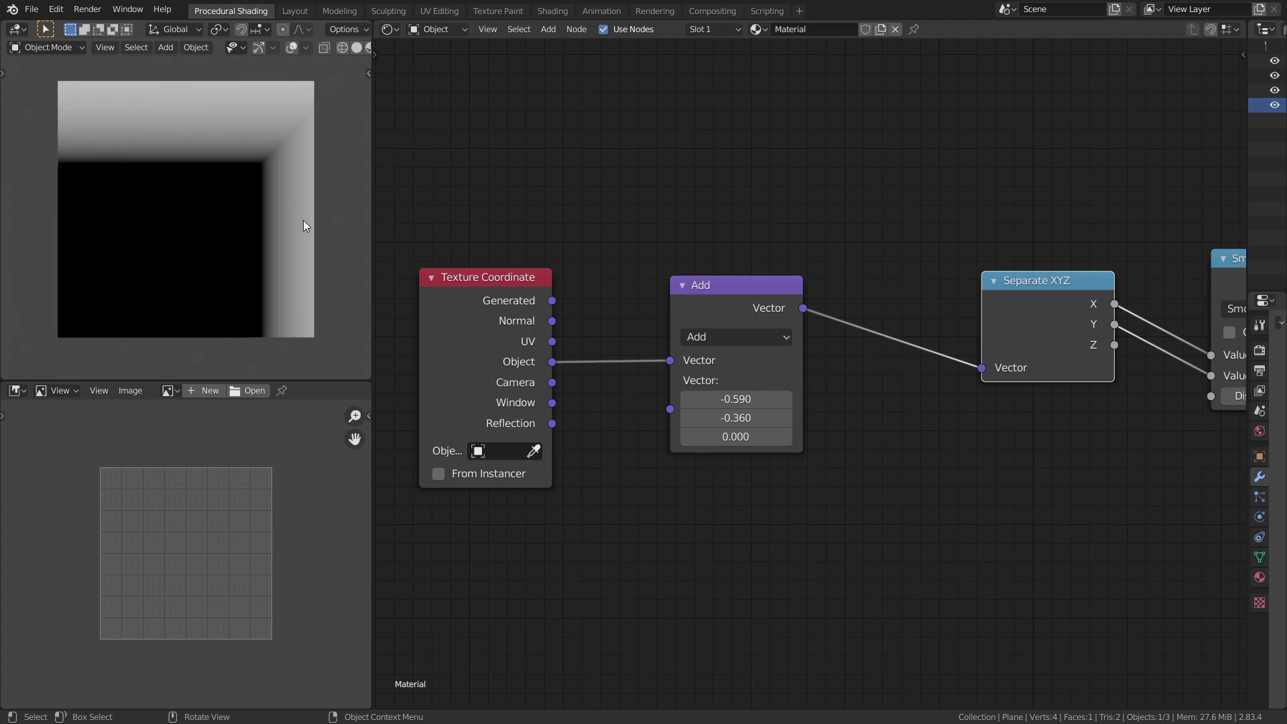
pyautogui.click(711, 300)
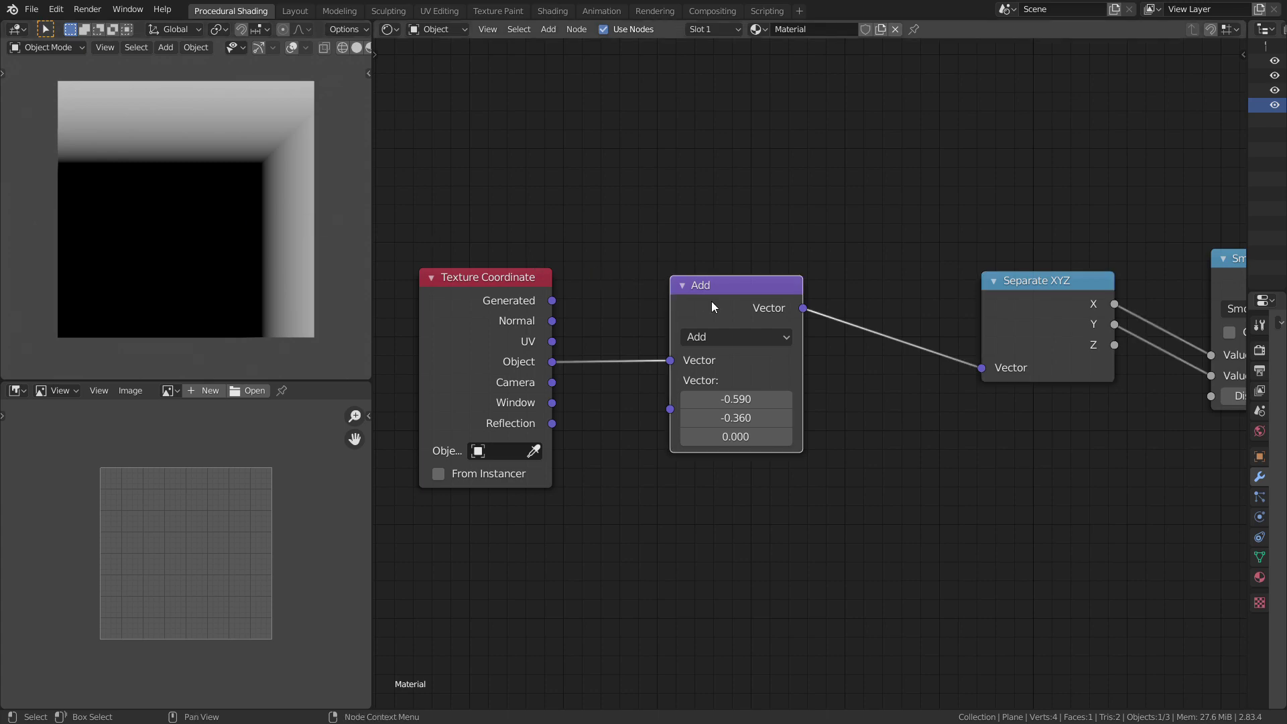
pyautogui.click(675, 231)
pyautogui.moveTo(901, 277); pyautogui.dragTo(818, 284, button='middle')
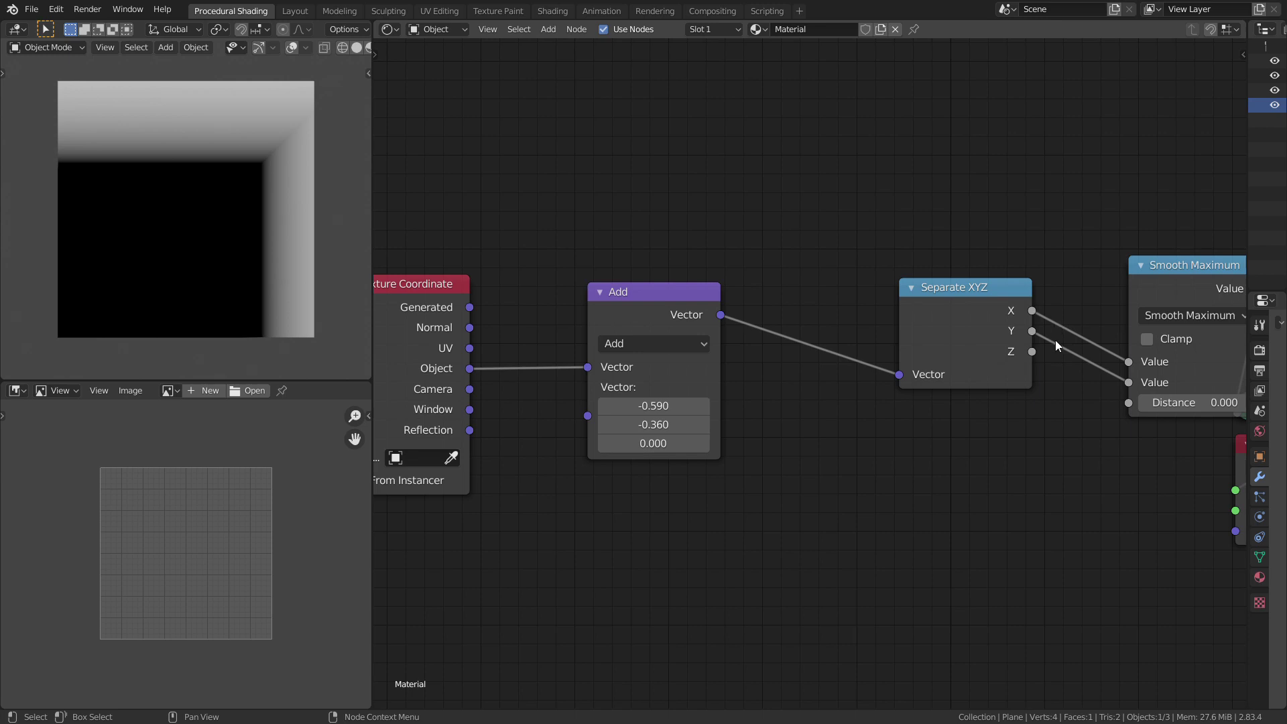
# Duplicate the vector Add node, insert the copy before Separate XYZ, and set its operation to Absolute
pyautogui.click(638, 324)
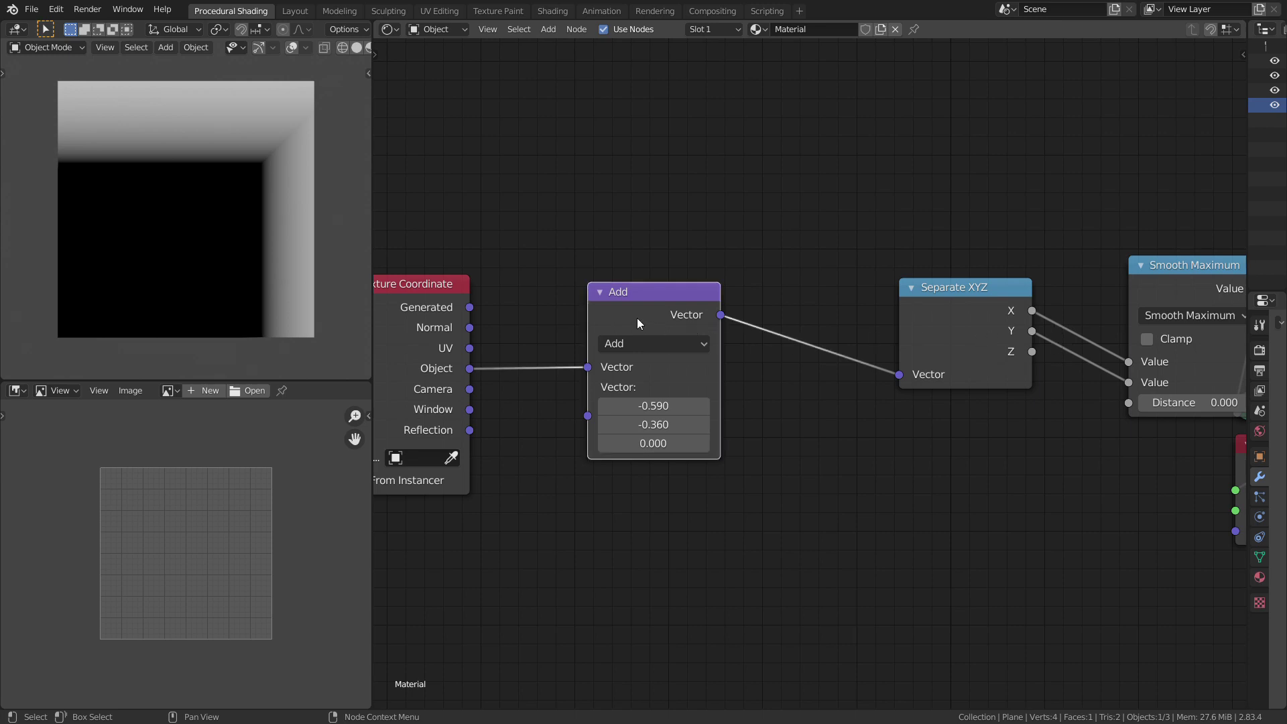
pyautogui.hotkey('shift', 'd')
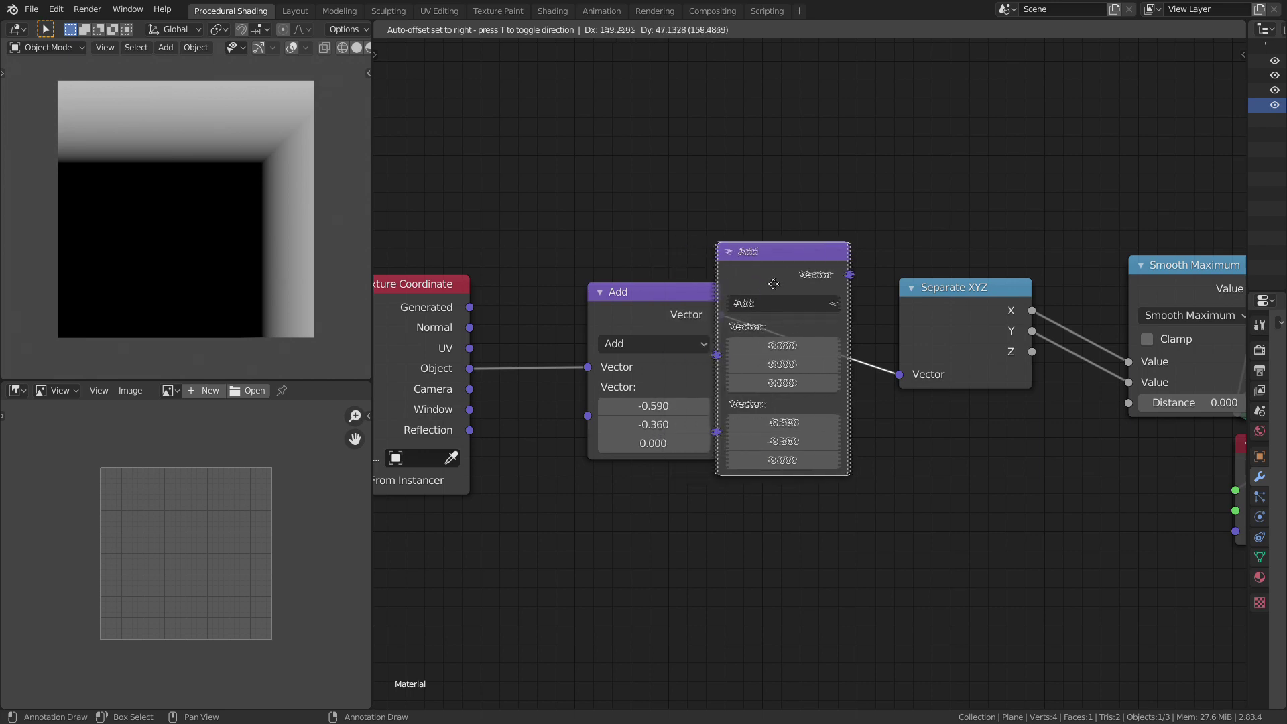
pyautogui.click(851, 282)
pyautogui.click(814, 303)
pyautogui.click(853, 330)
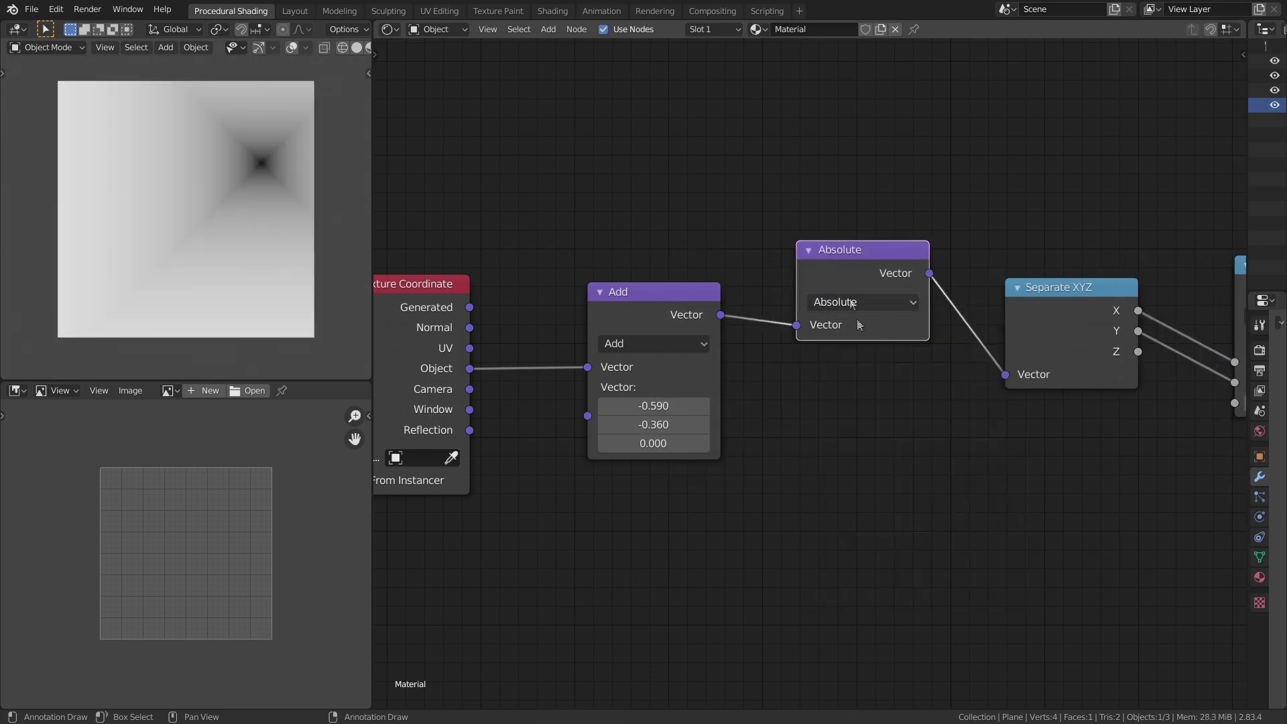
# Set the X and Y values of the Add node's vector to 0
pyautogui.moveTo(653, 405); pyautogui.dragTo(653, 424)
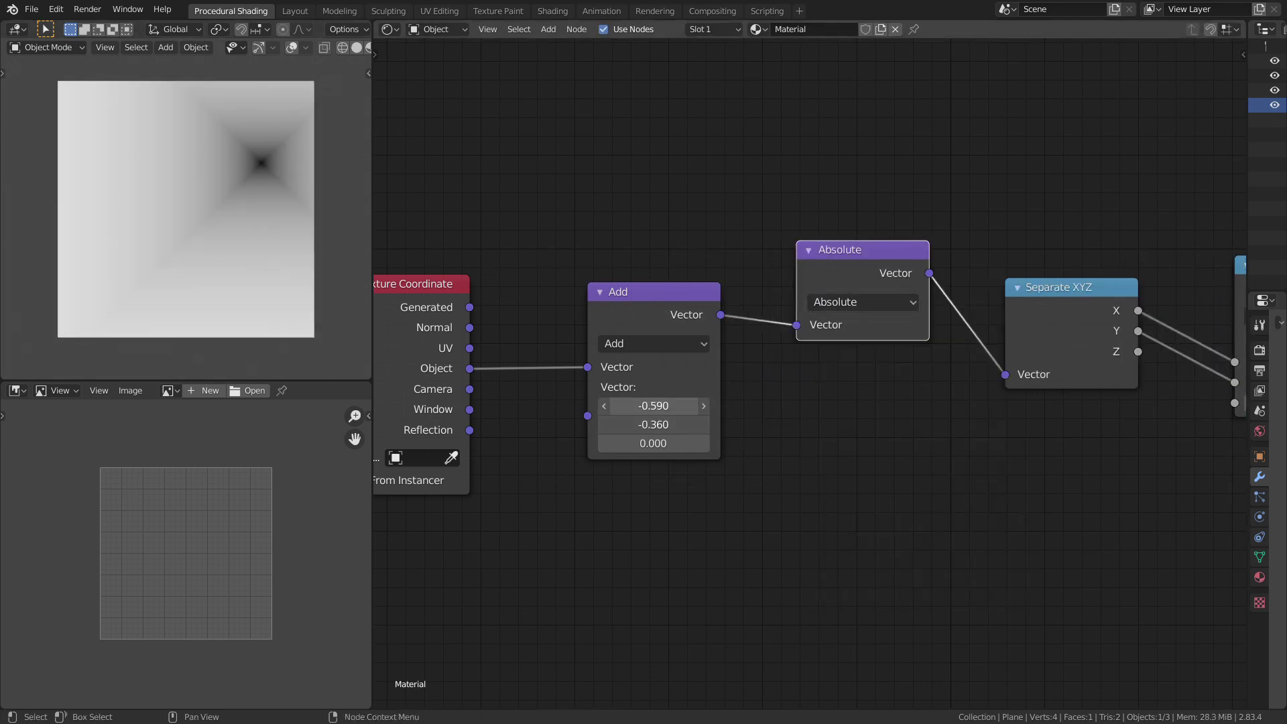
pyautogui.write('o')
pyautogui.press('Return')
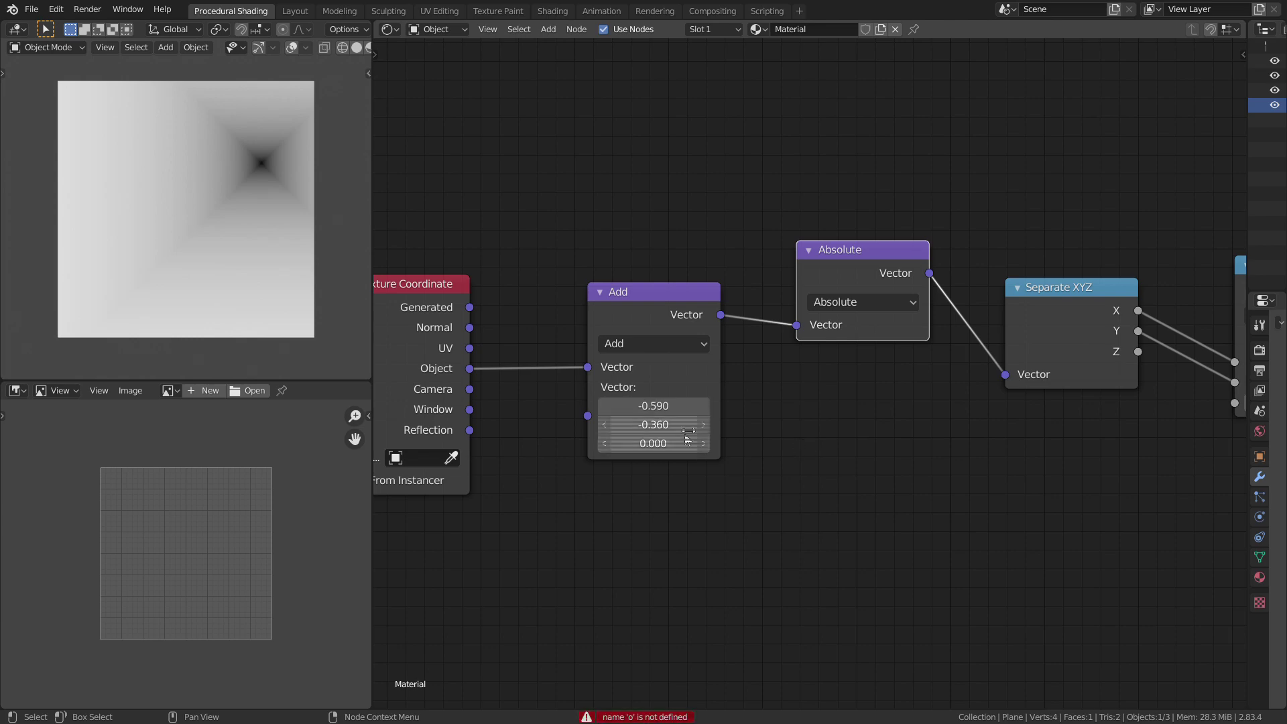
pyautogui.moveTo(669, 407); pyautogui.dragTo(677, 421)
pyautogui.write('0')
pyautogui.press('Return')
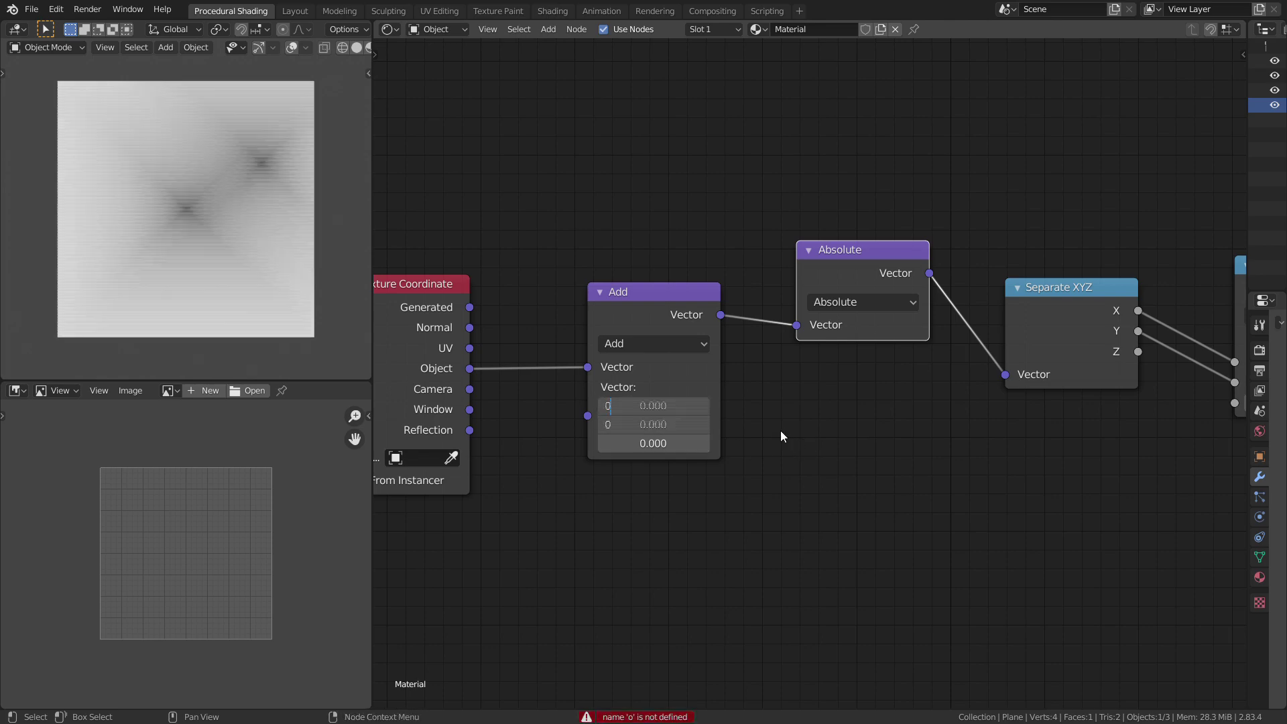
# Move the Viewer and Smooth Maximum nodes farther from Separate XYZ to make room for new nodes
pyautogui.moveTo(813, 413)
pyautogui.mouseDown(button='middle')
pyautogui.moveTo(732, 423)
pyautogui.moveTo(800, 426)
pyautogui.mouseUp(button='middle')
pyautogui.keyDown('ctrl'); pyautogui.hscroll(4, 800, 427); pyautogui.keyUp('ctrl')
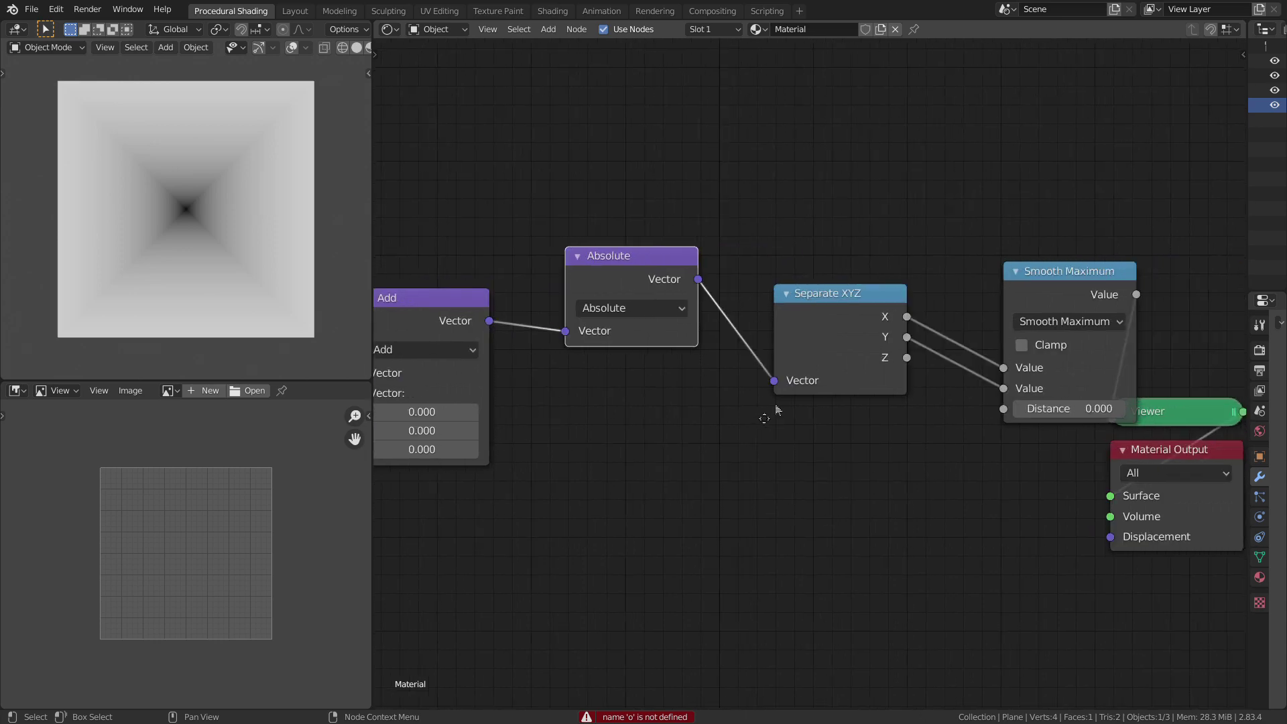
pyautogui.moveTo(937, 326); pyautogui.dragTo(680, 389, button='middle')
pyautogui.moveTo(920, 466); pyautogui.dragTo(1080, 465)
pyautogui.moveTo(838, 359); pyautogui.dragTo(965, 334)
# Insert a Math node between Separate XYZ's X output and Smooth Maximum, and set it to Subtract
pyautogui.press('q')
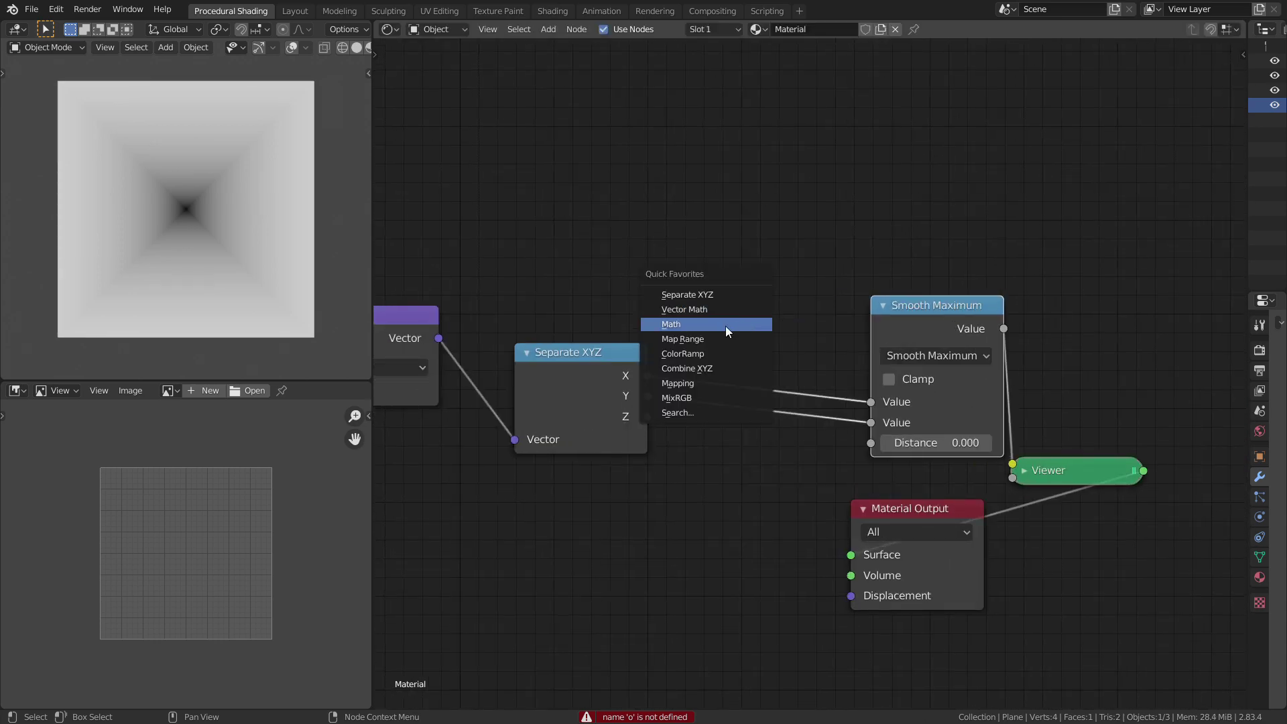
pyautogui.click(725, 325)
pyautogui.click(768, 301)
pyautogui.click(771, 341)
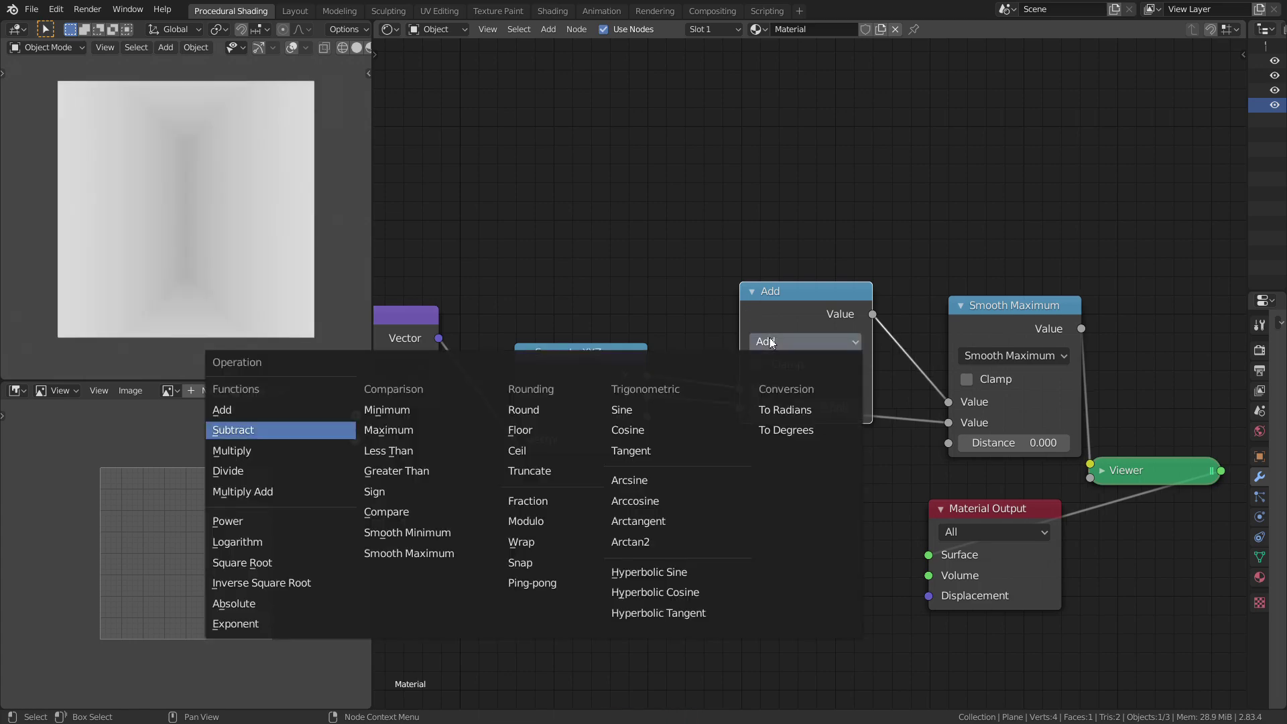
pyautogui.click(233, 429)
# Duplicate the Subtract node onto the Y connection, and set the subtracted values to 0.170 for X and 0.140 for Y
pyautogui.hotkey('shift', 'd')
pyautogui.click(789, 424)
pyautogui.moveTo(861, 428); pyautogui.dragTo(856, 454)
pyautogui.moveTo(833, 407)
pyautogui.mouseDown()
pyautogui.moveTo(801, 407)
pyautogui.moveTo(864, 407)
pyautogui.moveTo(844, 407)
pyautogui.mouseUp()
pyautogui.moveTo(832, 554)
pyautogui.mouseDown()
pyautogui.moveTo(843, 554)
pyautogui.moveTo(807, 555)
pyautogui.moveTo(826, 554)
pyautogui.mouseUp()
# Move the Material Output and Viewer nodes well away from Smooth Maximum to free space after it
pyautogui.moveTo(604, 467); pyautogui.dragTo(882, 333, button='middle')
pyautogui.scroll(-2, 838, 387)
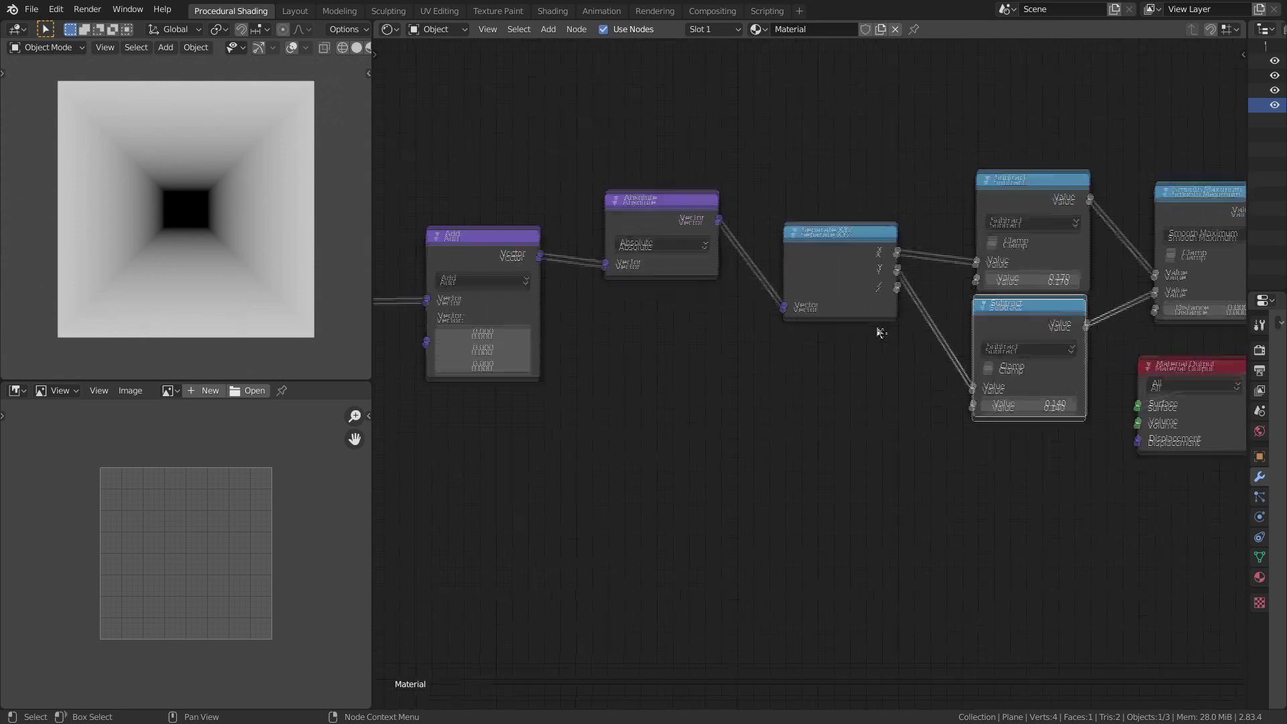
pyautogui.scroll(-5, 870, 353)
pyautogui.moveTo(1074, 385); pyautogui.dragTo(905, 391, button='middle')
pyautogui.moveTo(905, 390); pyautogui.dragTo(1177, 472)
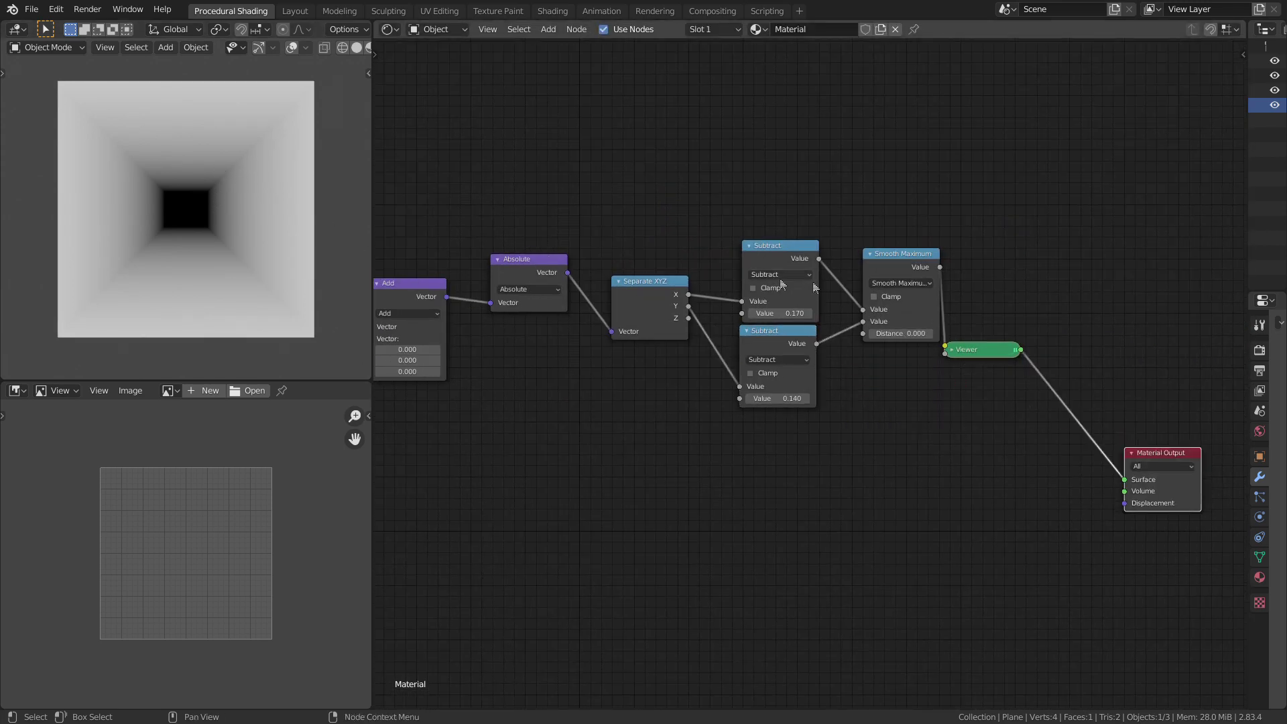
pyautogui.moveTo(979, 349); pyautogui.dragTo(1091, 351)
# Duplicate Smooth Maximum onto its output connection, change the copy to Greater Than, and set its threshold to 0
pyautogui.scroll(2, 334, 248)
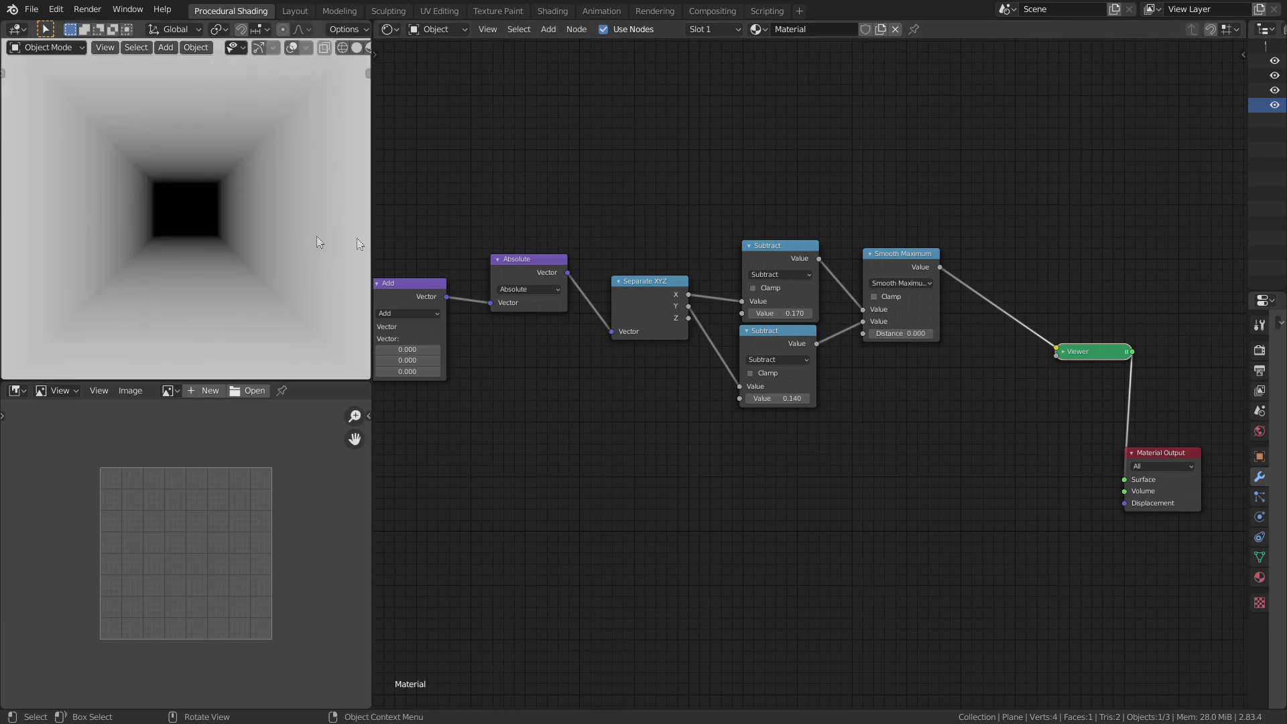
pyautogui.scroll(4, 729, 337)
pyautogui.scroll(1, 725, 364)
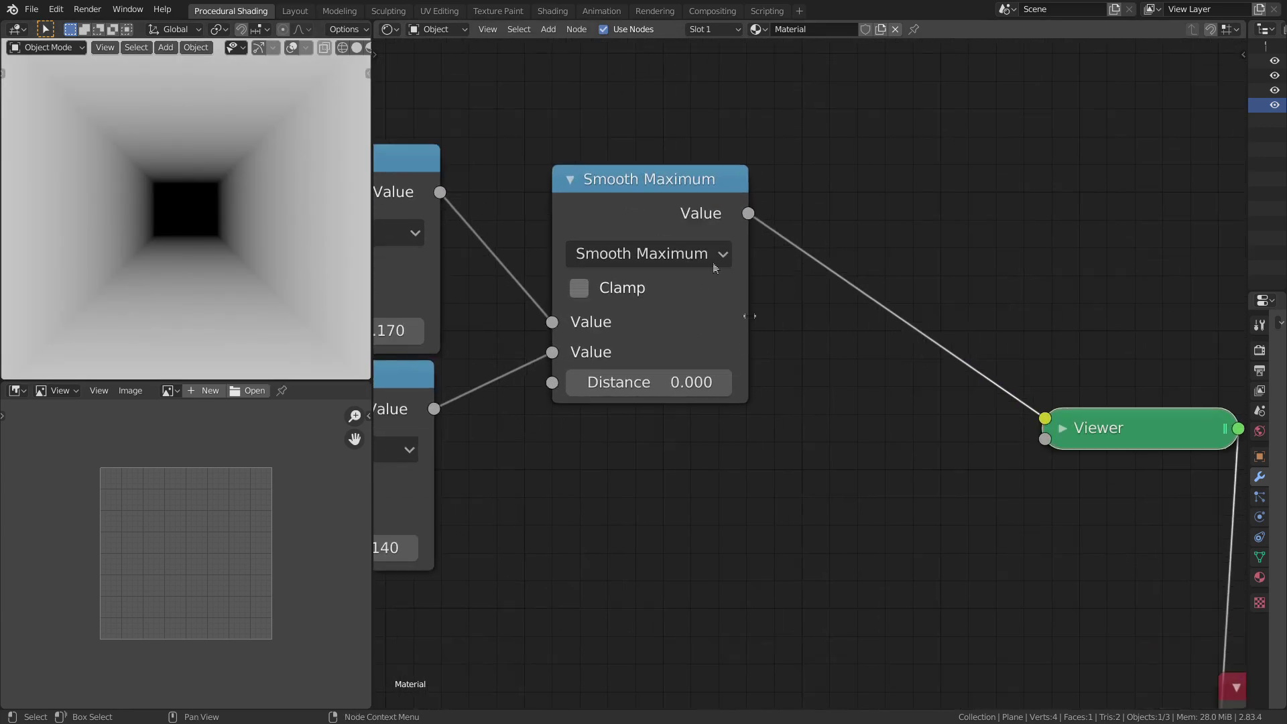
pyautogui.hotkey('shift', 'd')
pyautogui.click(984, 220)
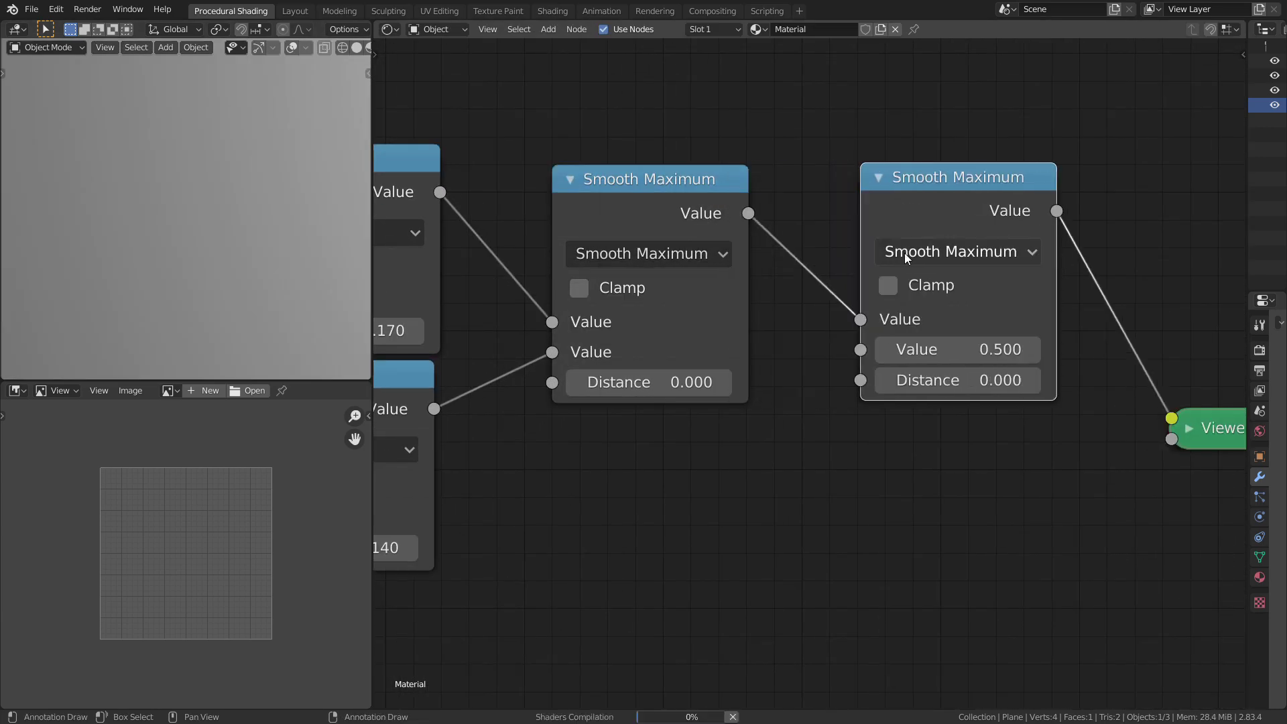
pyautogui.click(904, 252)
pyautogui.press('g')
pyautogui.scroll(-4, 332, 250)
pyautogui.scroll(2, 275, 228)
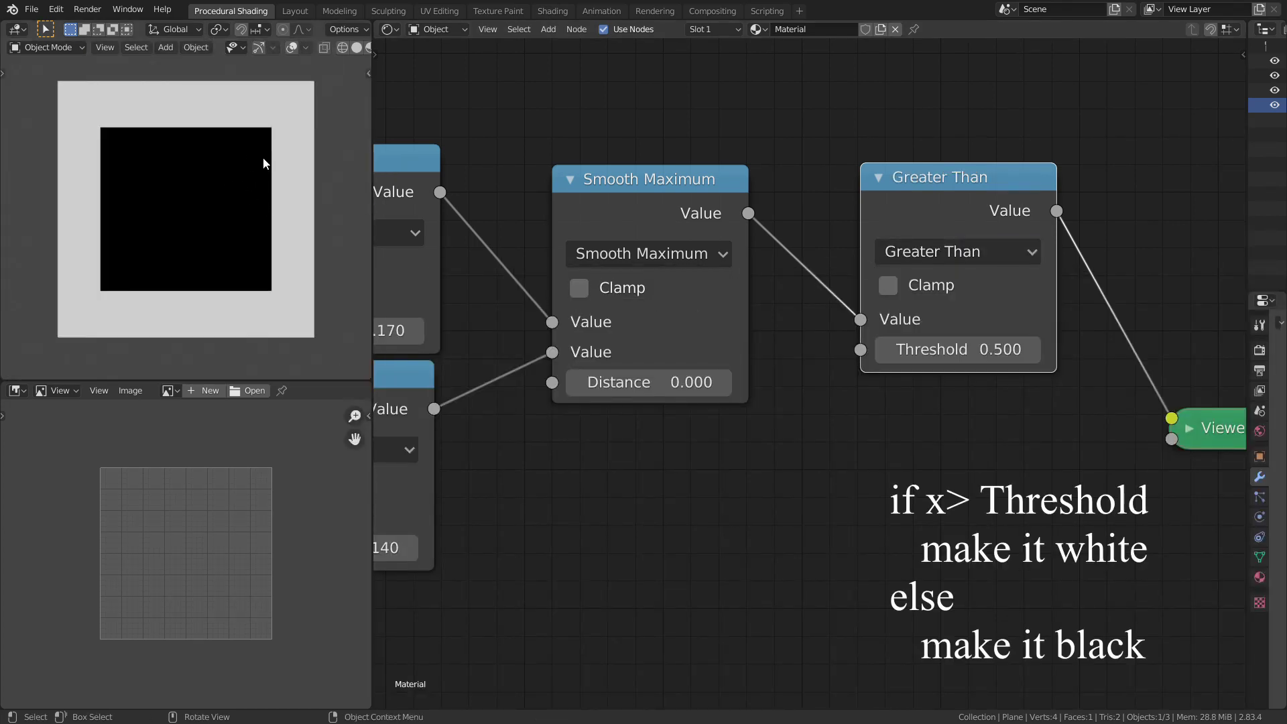
pyautogui.click(957, 352)
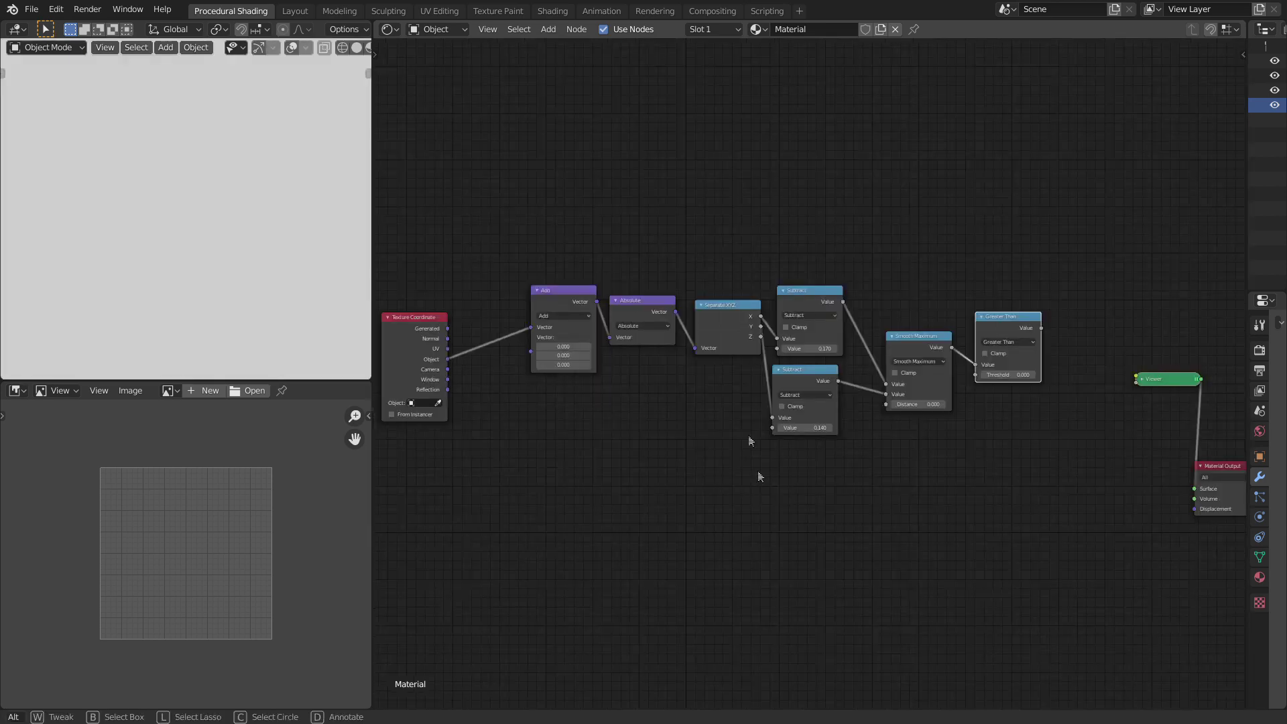
# Group all the nodes from the vector Add through Greater Than into one node group
pyautogui.scroll(1, 661, 403)
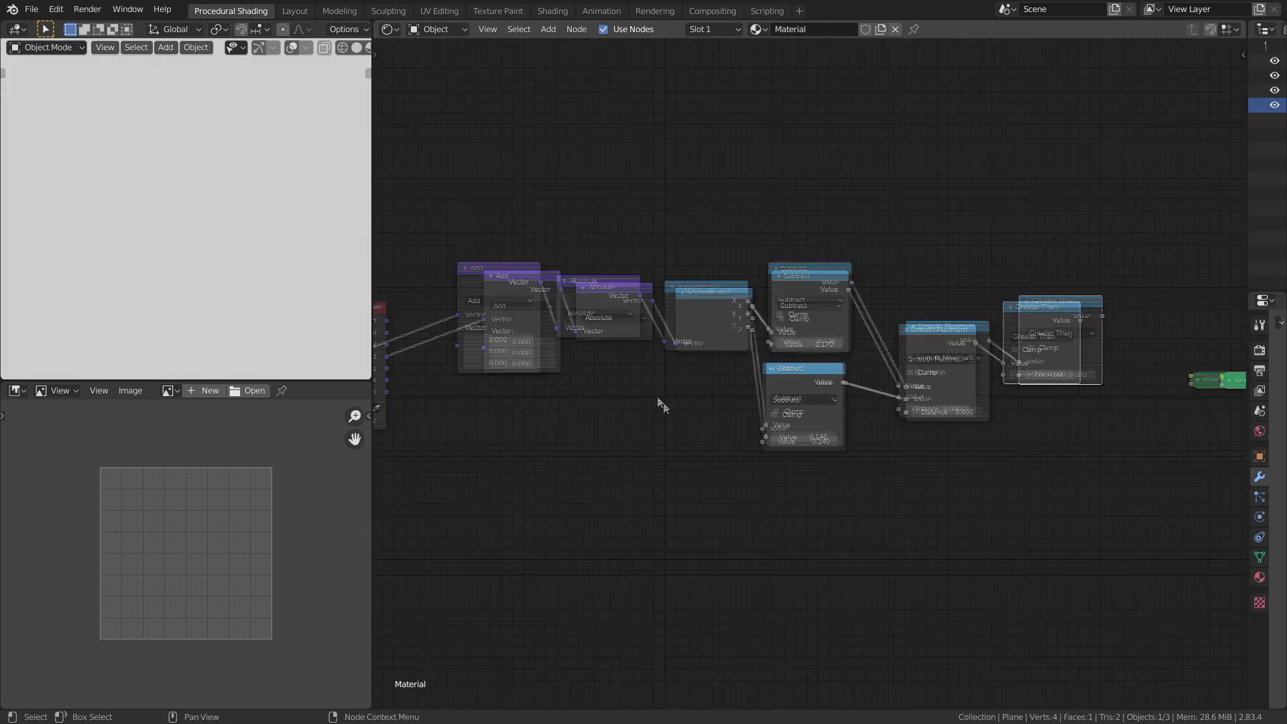
pyautogui.moveTo(429, 198); pyautogui.dragTo(1170, 549)
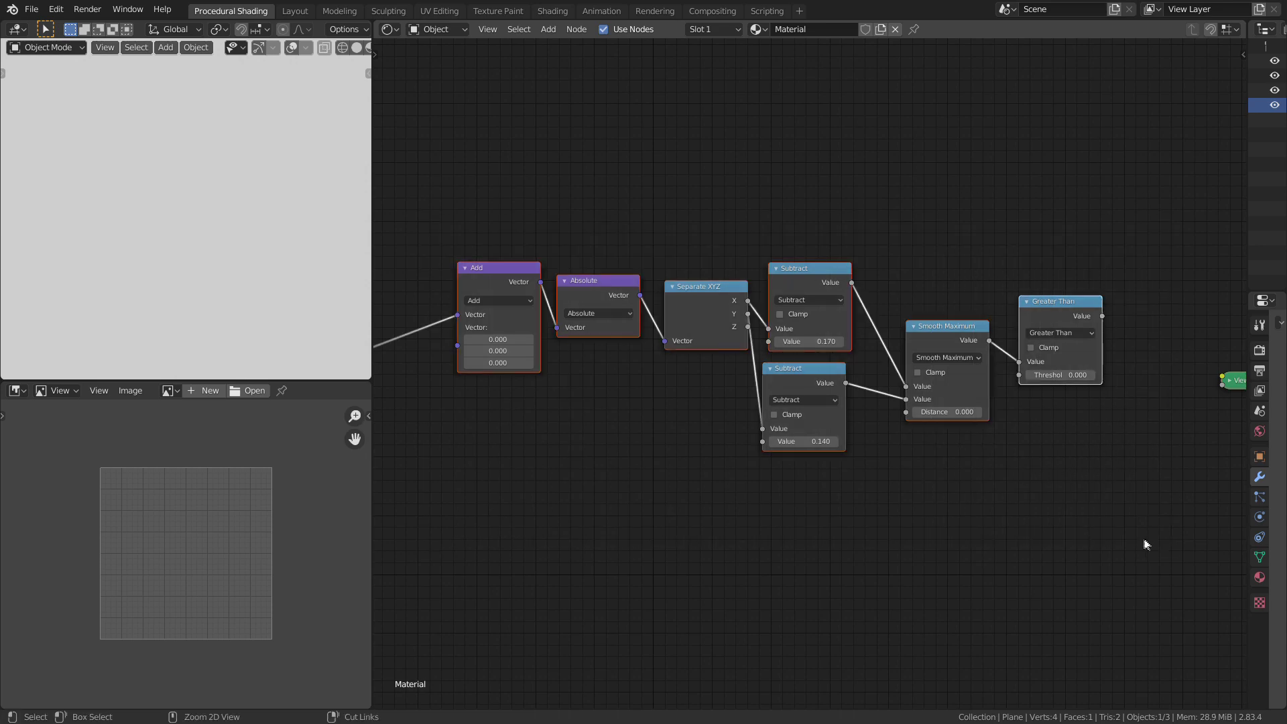
pyautogui.hotkey('ctrl', 'g')
# Expose the Add node's second vector, both Subtract values and the Smooth Maximum distance as group inputs
pyautogui.scroll(3, 838, 449)
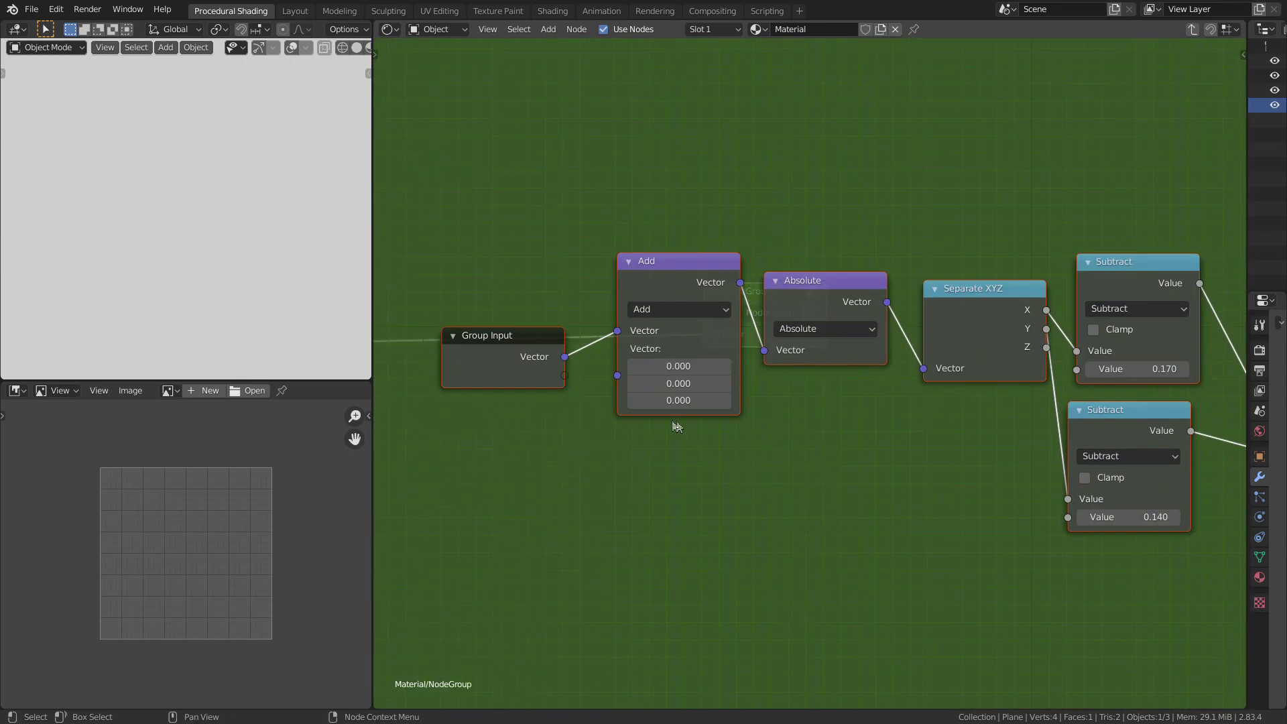
pyautogui.moveTo(617, 375); pyautogui.dragTo(565, 376)
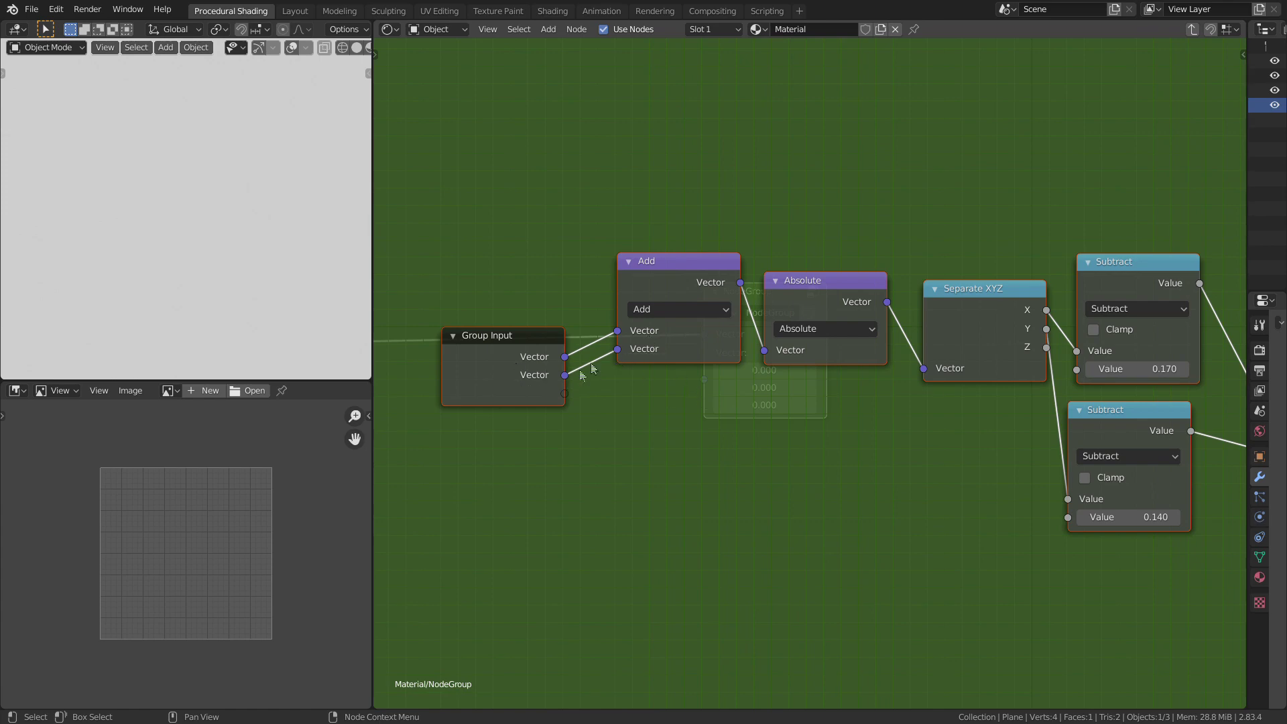
pyautogui.scroll(-3, 905, 451)
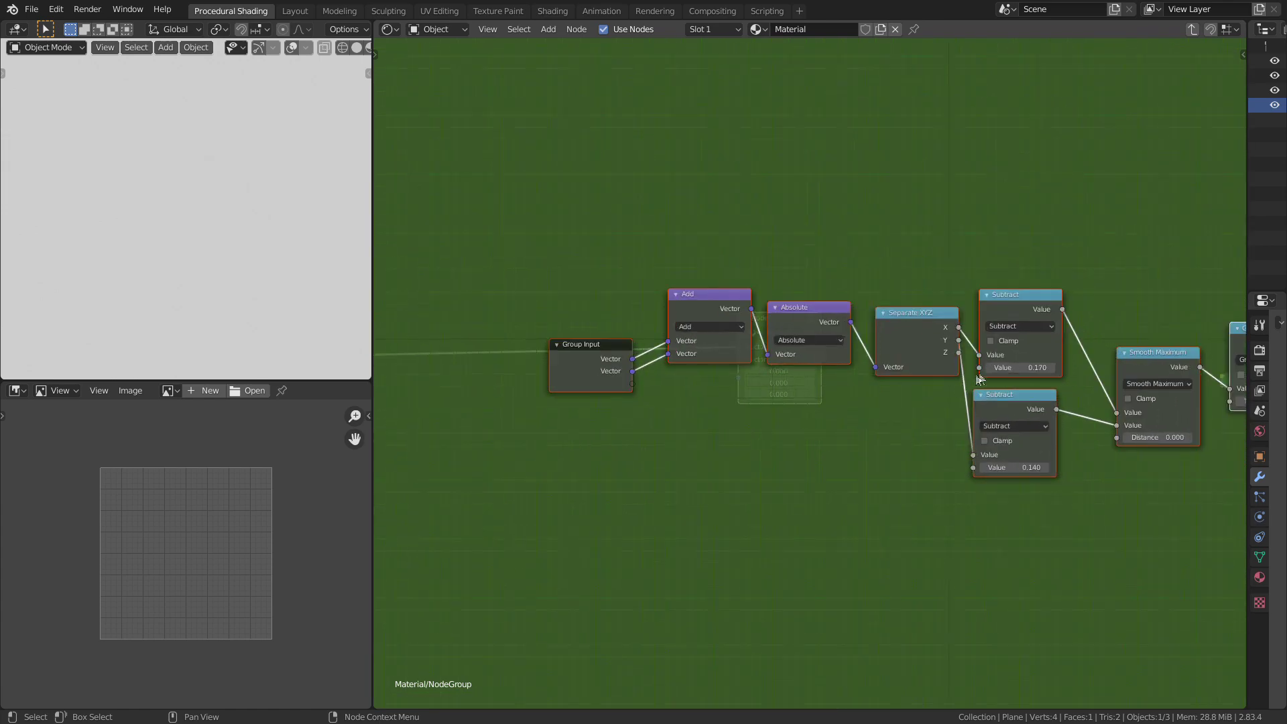
pyautogui.moveTo(979, 367); pyautogui.dragTo(632, 388)
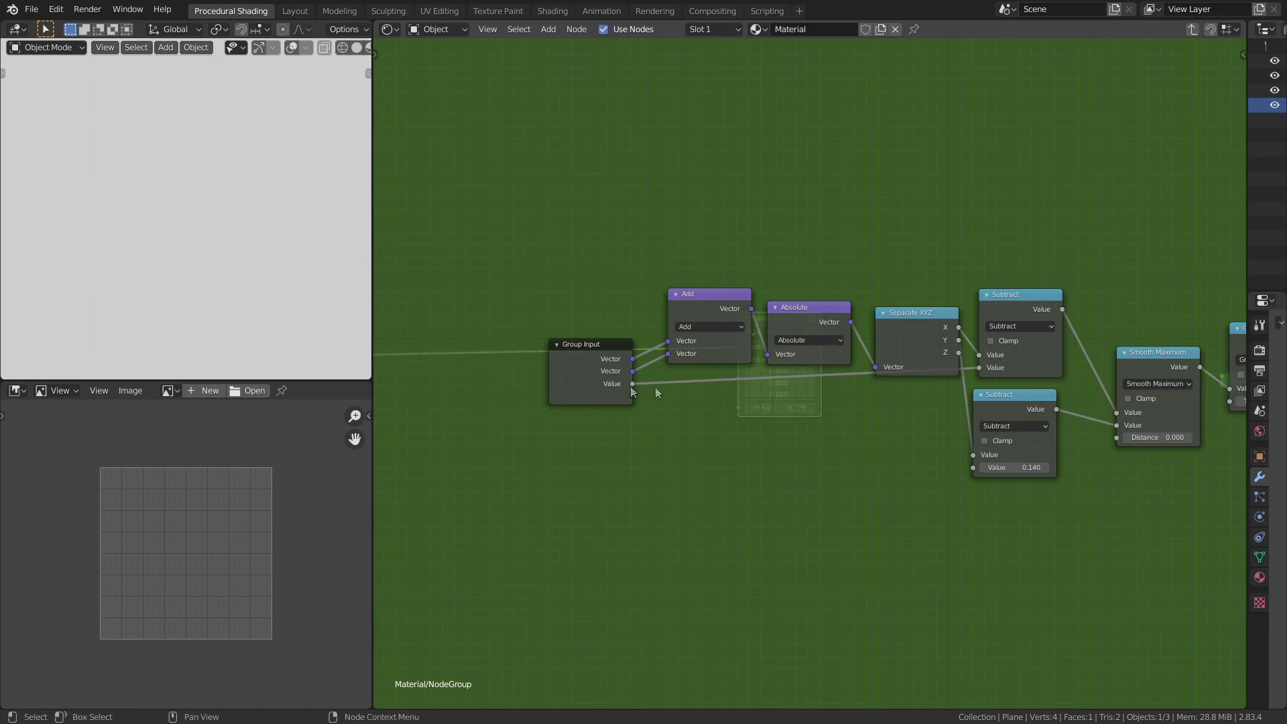
pyautogui.moveTo(970, 469); pyautogui.dragTo(629, 398)
pyautogui.moveTo(843, 458); pyautogui.dragTo(785, 440, button='middle')
pyautogui.moveTo(1027, 417); pyautogui.dragTo(546, 392)
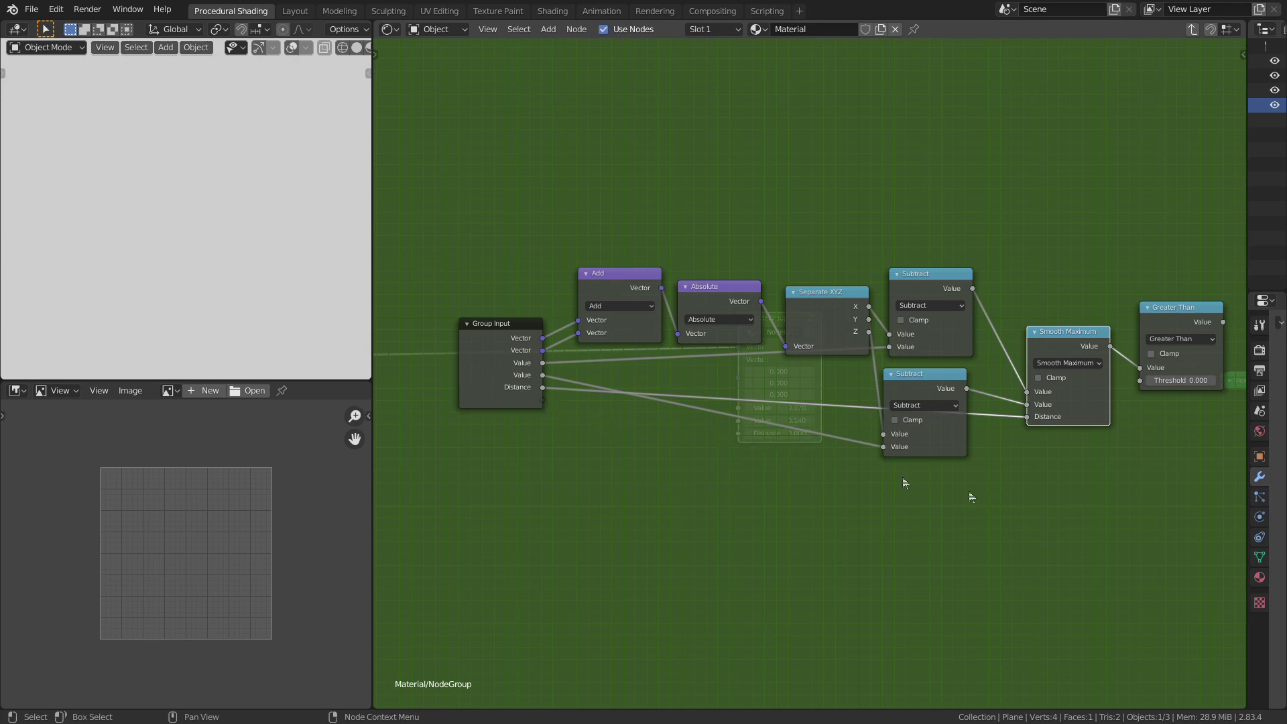
# Connect the Greater Than value to the Group Output node
pyautogui.moveTo(1041, 460); pyautogui.dragTo(983, 473, button='middle')
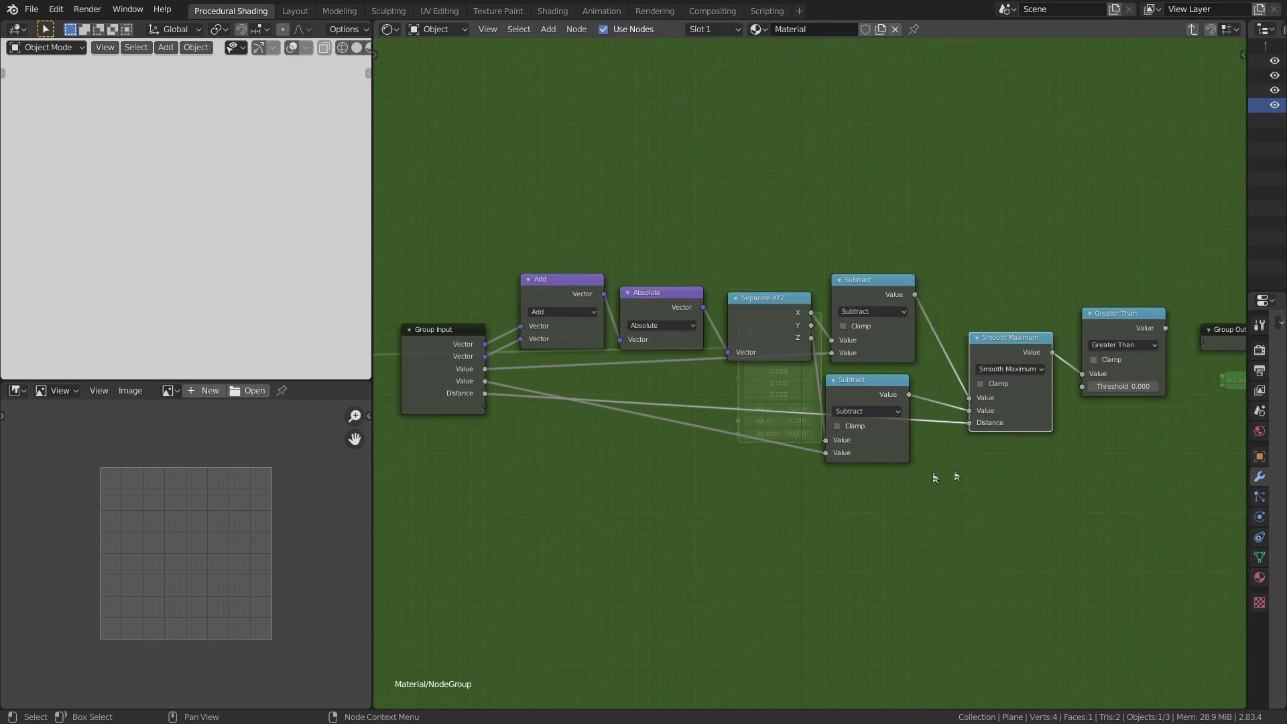
pyautogui.moveTo(1146, 431); pyautogui.dragTo(945, 459, button='middle')
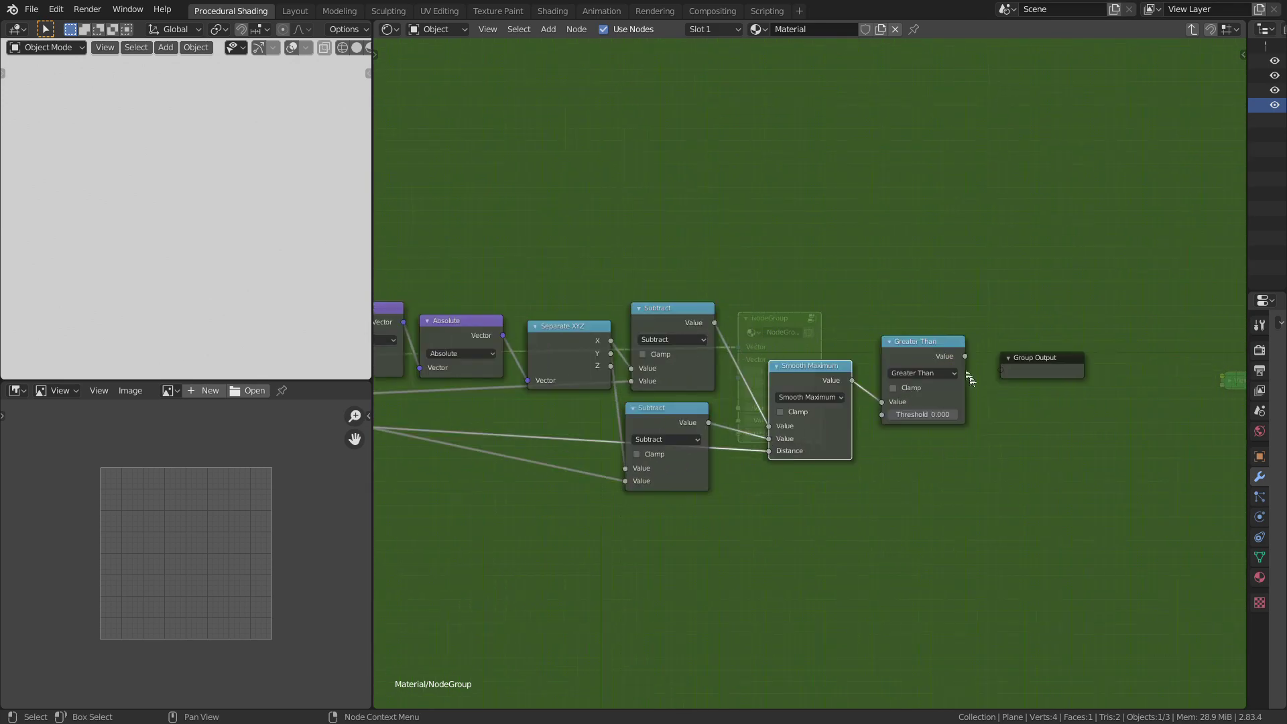
pyautogui.moveTo(964, 356); pyautogui.dragTo(1009, 370)
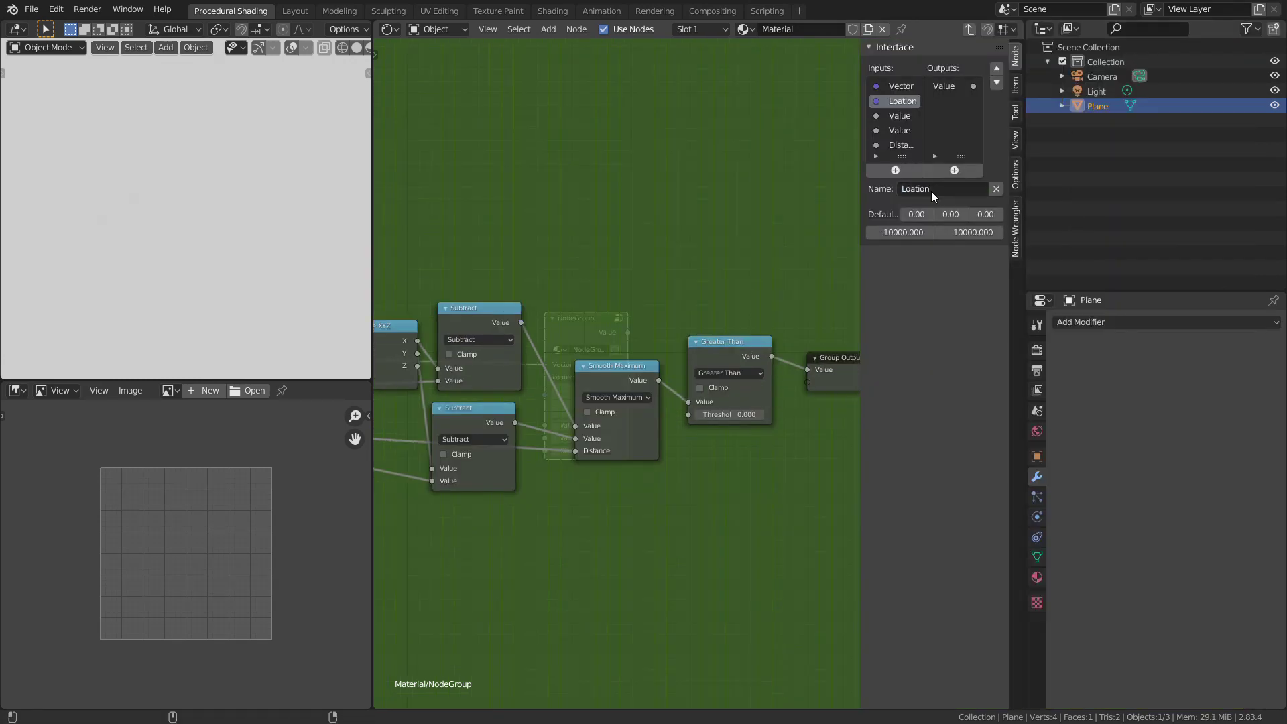
# Rename the group's two Value inputs to Width and Height
pyautogui.click(899, 115)
pyautogui.click(938, 189)
pyautogui.write('Width')
pyautogui.press('Return')
pyautogui.click(899, 130)
pyautogui.click(938, 189)
pyautogui.write('Height')
pyautogui.press('Return')
# Rename the group's Distance input to Rounding and its Value output to Mask
pyautogui.click(899, 144)
pyautogui.click(937, 189)
pyautogui.write('Rounding')
pyautogui.press('Return')
pyautogui.click(944, 86)
pyautogui.click(938, 189)
pyautogui.write('Mask')
pyautogui.press('Return')
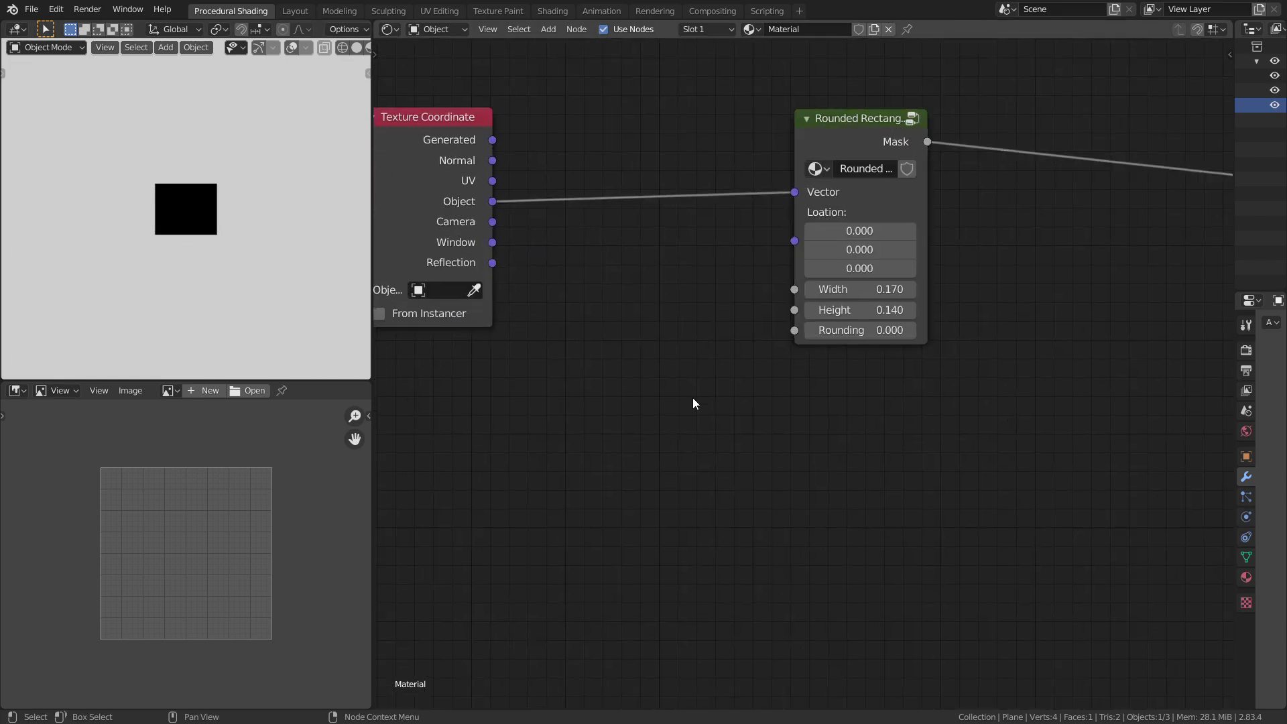
# Add a Vector Math node fed by the Object texture coordinates and set its operation to Length
pyautogui.hotkey('shift', 'a')
pyautogui.hotkey('shift', 'a')
pyautogui.click(658, 356)
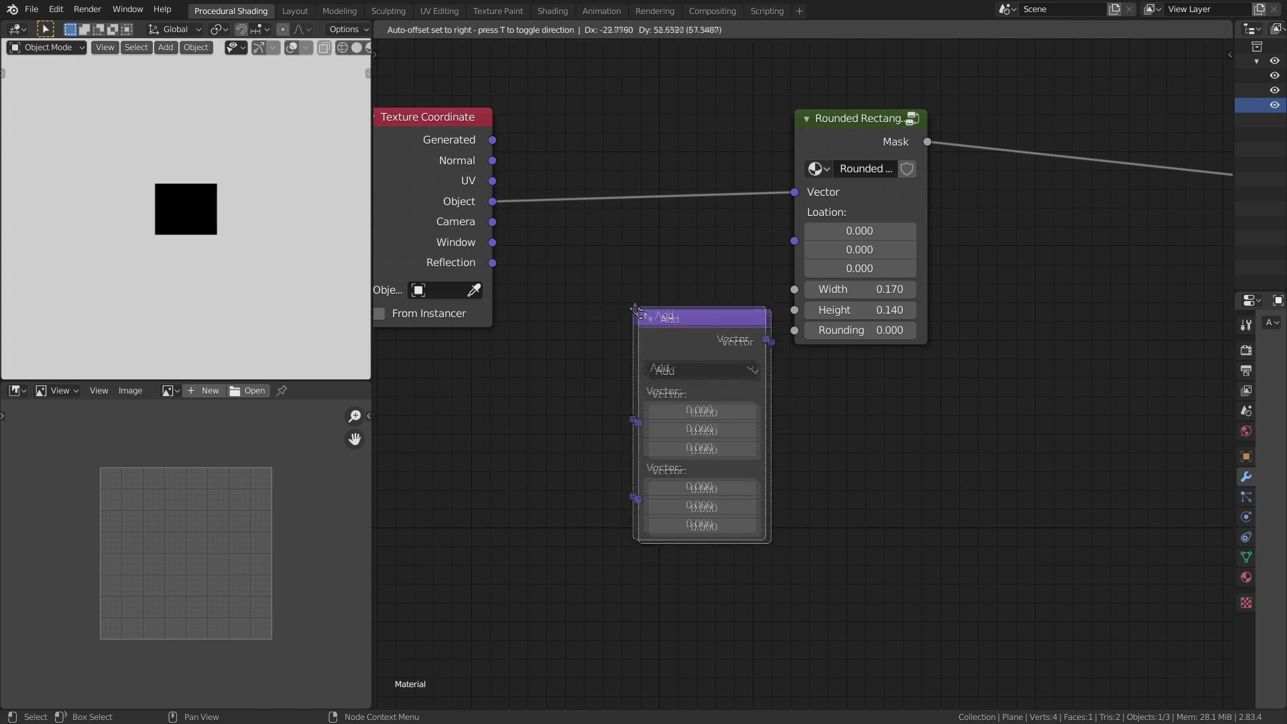
pyautogui.moveTo(492, 201); pyautogui.dragTo(645, 407)
pyautogui.click(677, 360)
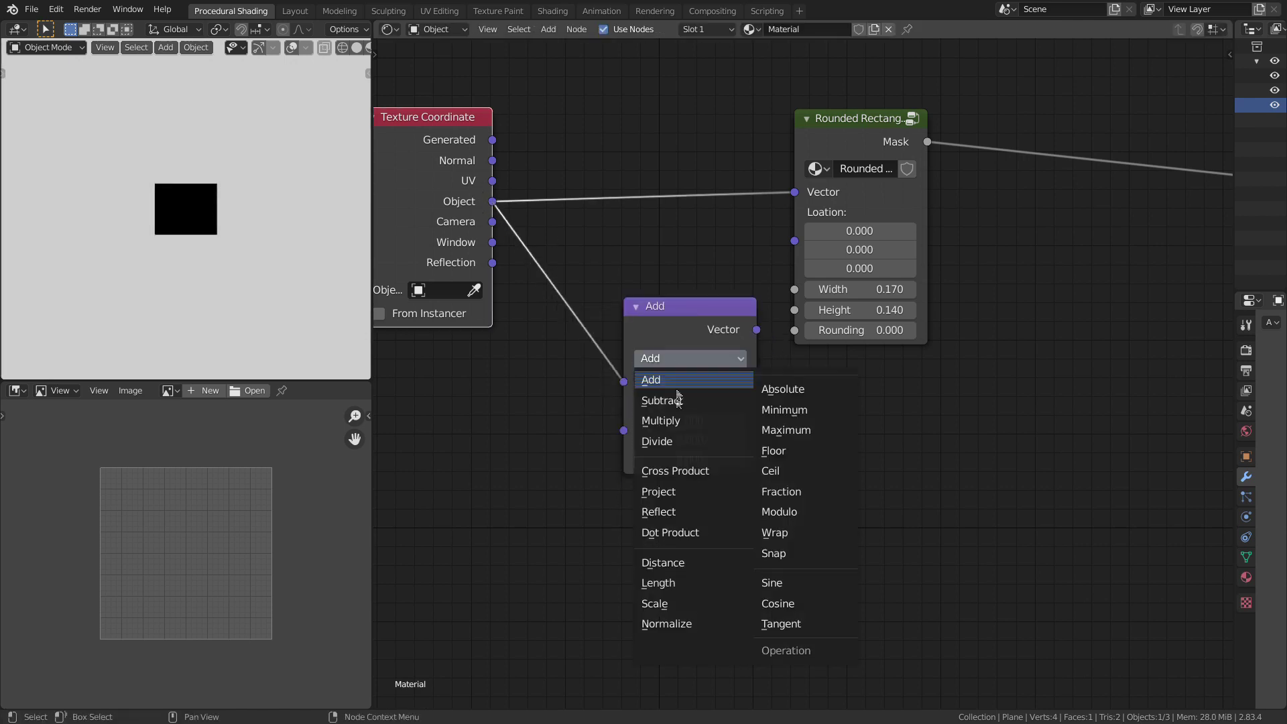
pyautogui.click(684, 578)
# Place the Length node below the Rounded Rectangle group and preview its value on the plane
pyautogui.moveTo(718, 340); pyautogui.dragTo(829, 447)
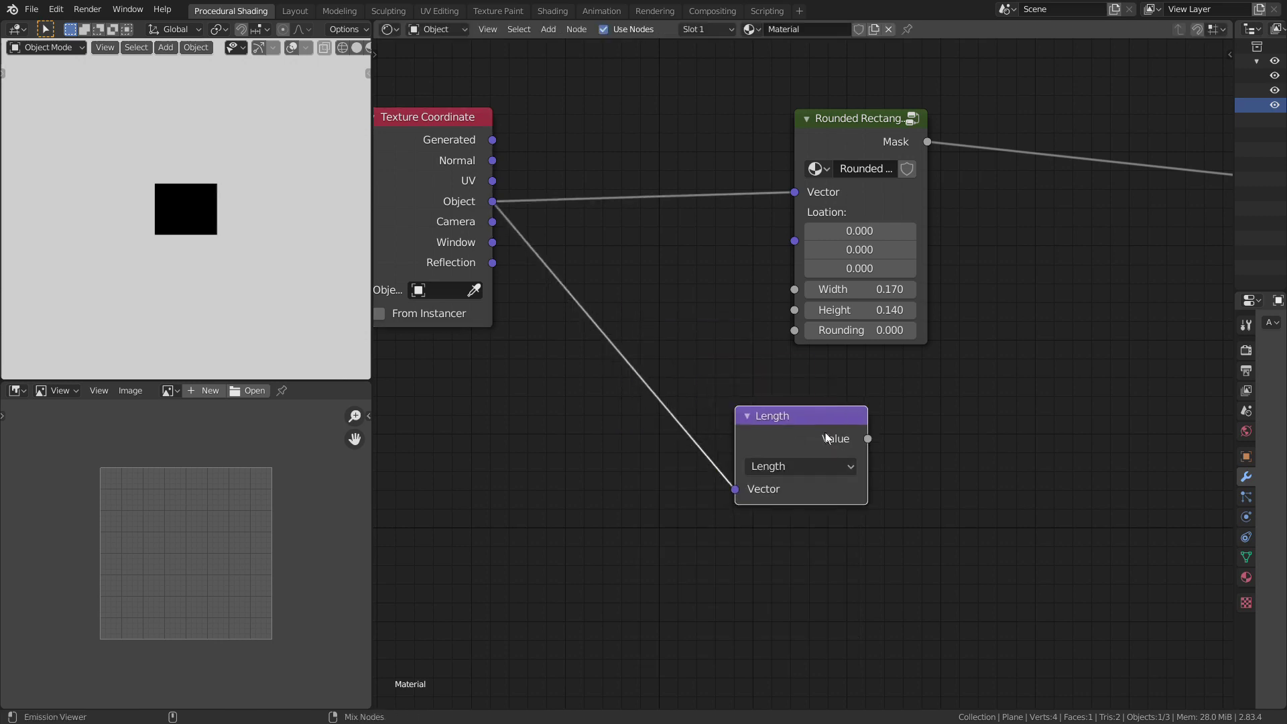
pyautogui.keyDown('ctrl'); pyautogui.keyDown('shift'); pyautogui.click(829, 436); pyautogui.keyUp('shift'); pyautogui.keyUp('ctrl')
pyautogui.scroll(-5, 186, 224)
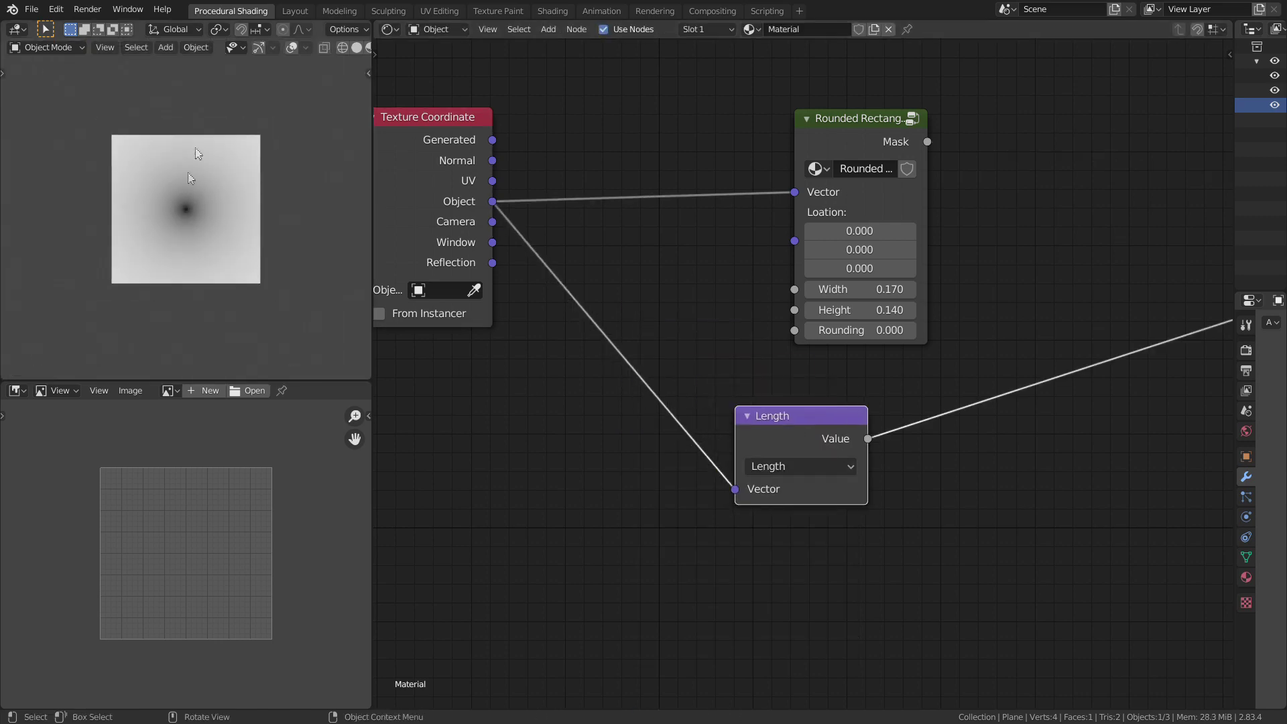
# Insert a Math node set to Subtract after the Length node and set its second value to 0.440
pyautogui.scroll(4, 183, 219)
pyautogui.moveTo(908, 428); pyautogui.dragTo(777, 419, button='middle')
pyautogui.hotkey('shift', 'a')
pyautogui.click(777, 416)
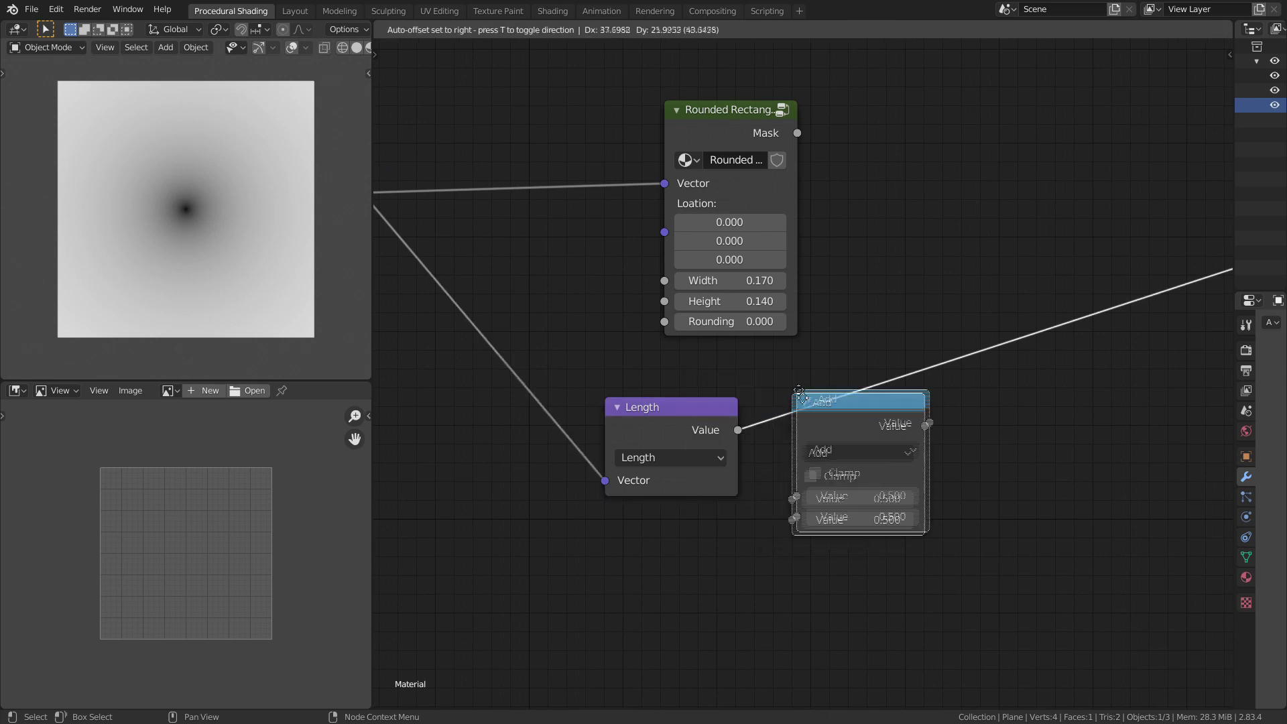
pyautogui.click(823, 424)
pyautogui.click(847, 432)
pyautogui.press('s')
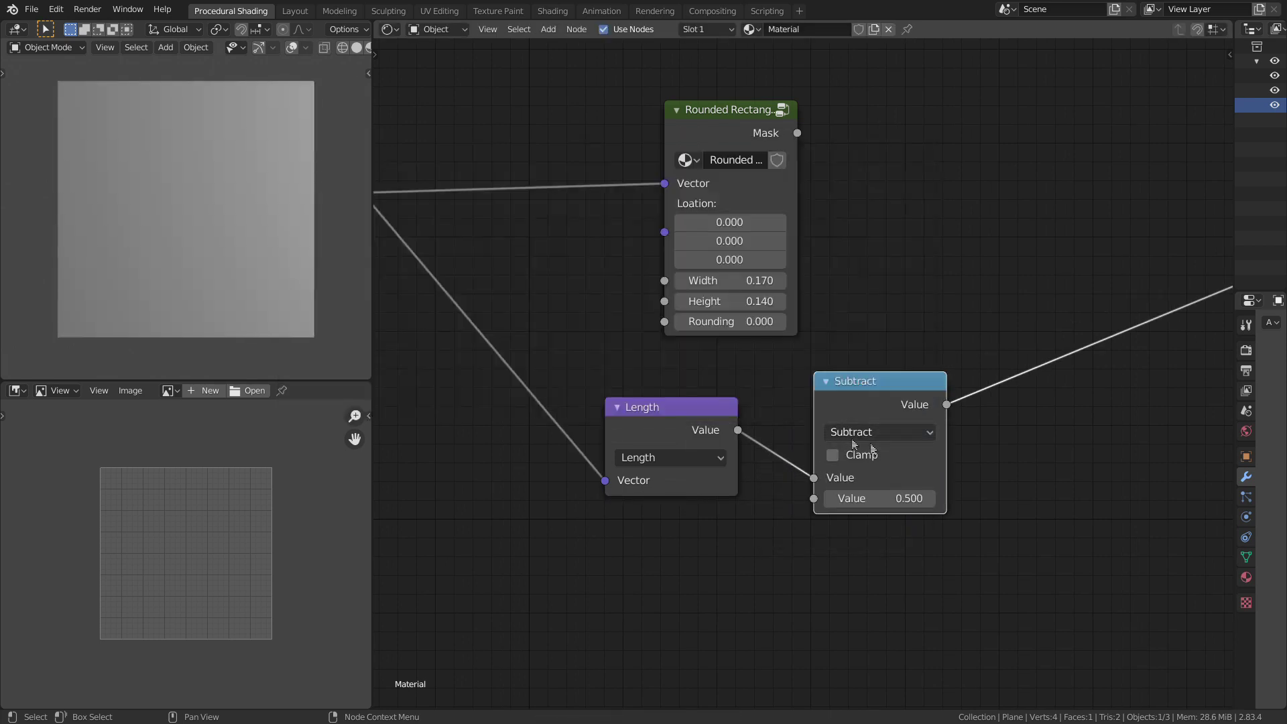
pyautogui.moveTo(900, 498)
pyautogui.mouseDown()
pyautogui.moveTo(881, 498)
pyautogui.moveTo(923, 498)
pyautogui.mouseUp()
pyautogui.scroll(-1, 913, 475)
pyautogui.moveTo(908, 473); pyautogui.dragTo(814, 463, button='middle')
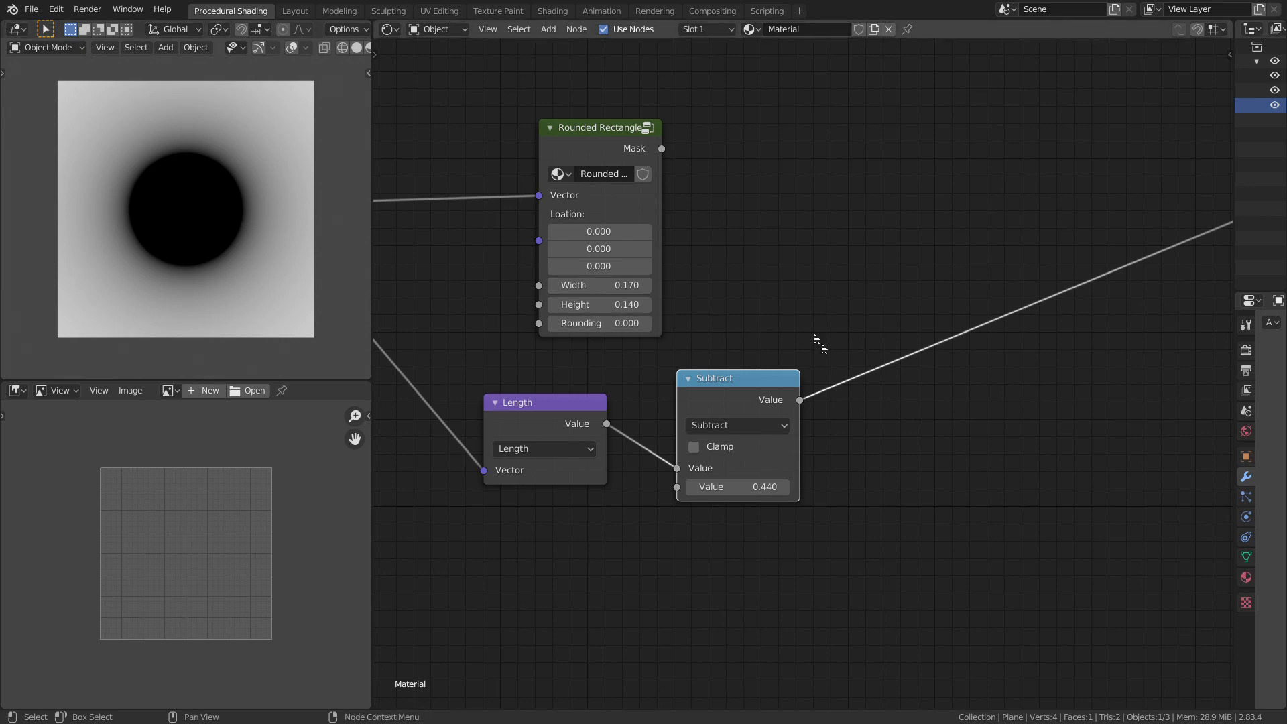
# Duplicate the Subtract node onto its output link, change the copy to Greater Than and set its threshold to 0
pyautogui.moveTo(833, 367); pyautogui.dragTo(771, 366, button='middle')
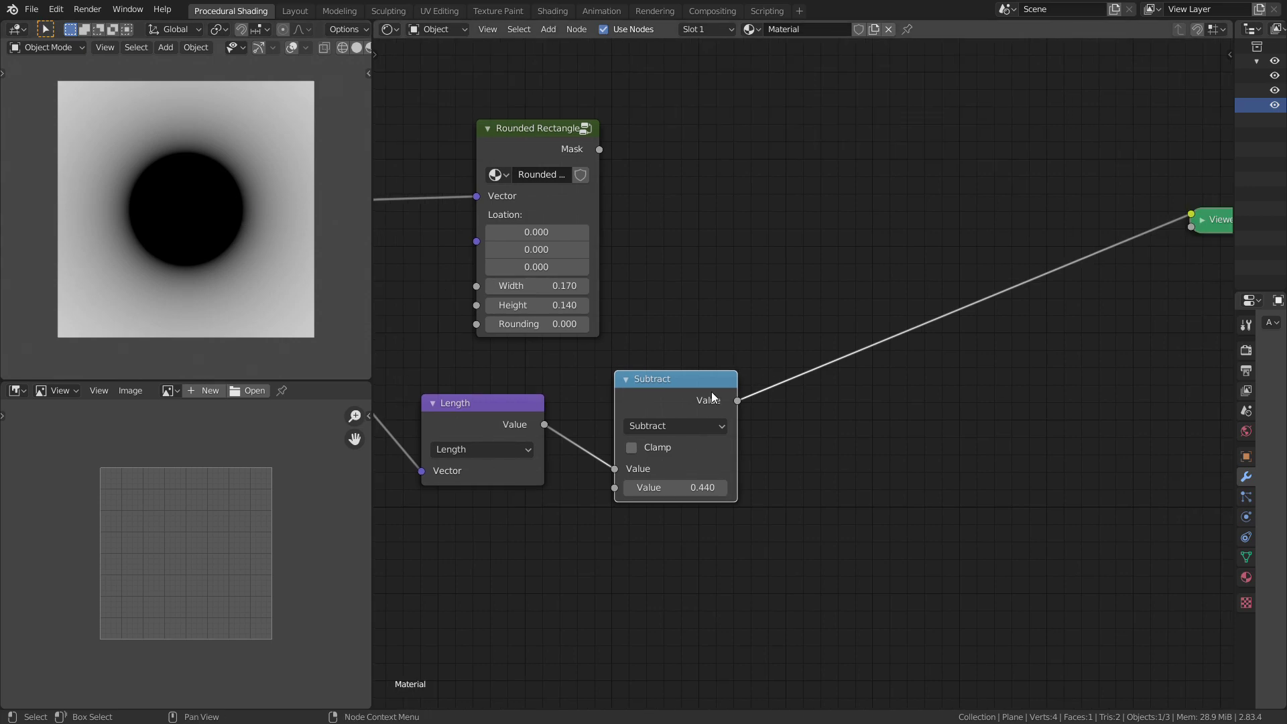
pyautogui.hotkey('shift', 'd')
pyautogui.click(904, 359)
pyautogui.click(854, 387)
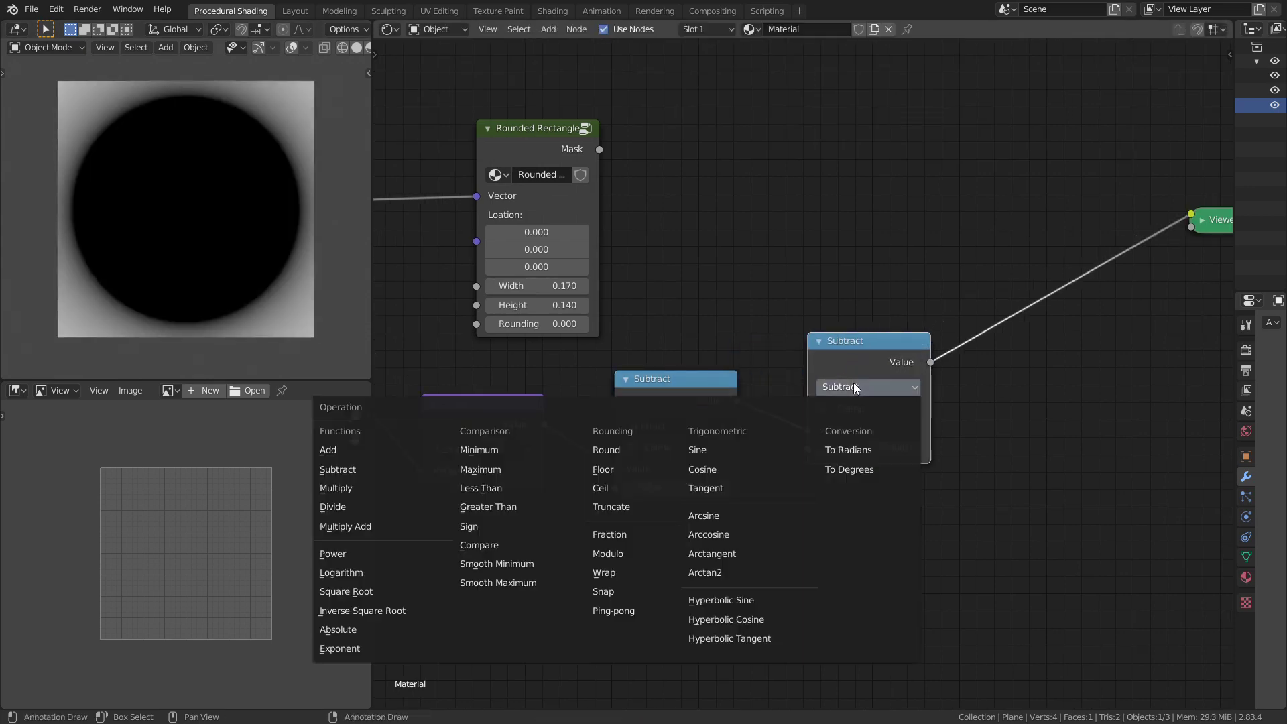
pyautogui.click(488, 506)
pyautogui.click(869, 449)
pyautogui.write('0.44')
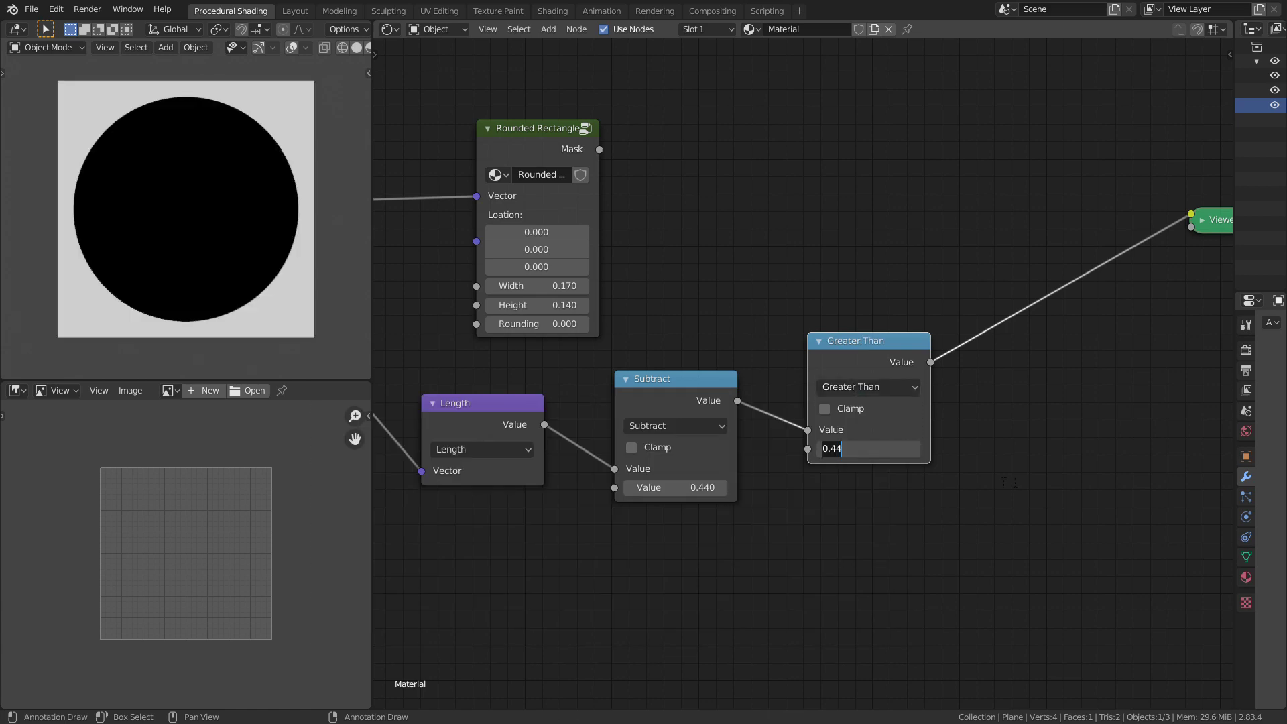
pyautogui.press('Return')
# Move the Rounded Rectangle group node up, away from the circle's node chain
pyautogui.scroll(-2, 826, 428)
pyautogui.moveTo(732, 410); pyautogui.dragTo(842, 394, button='middle')
pyautogui.moveTo(681, 163); pyautogui.dragTo(768, 86)
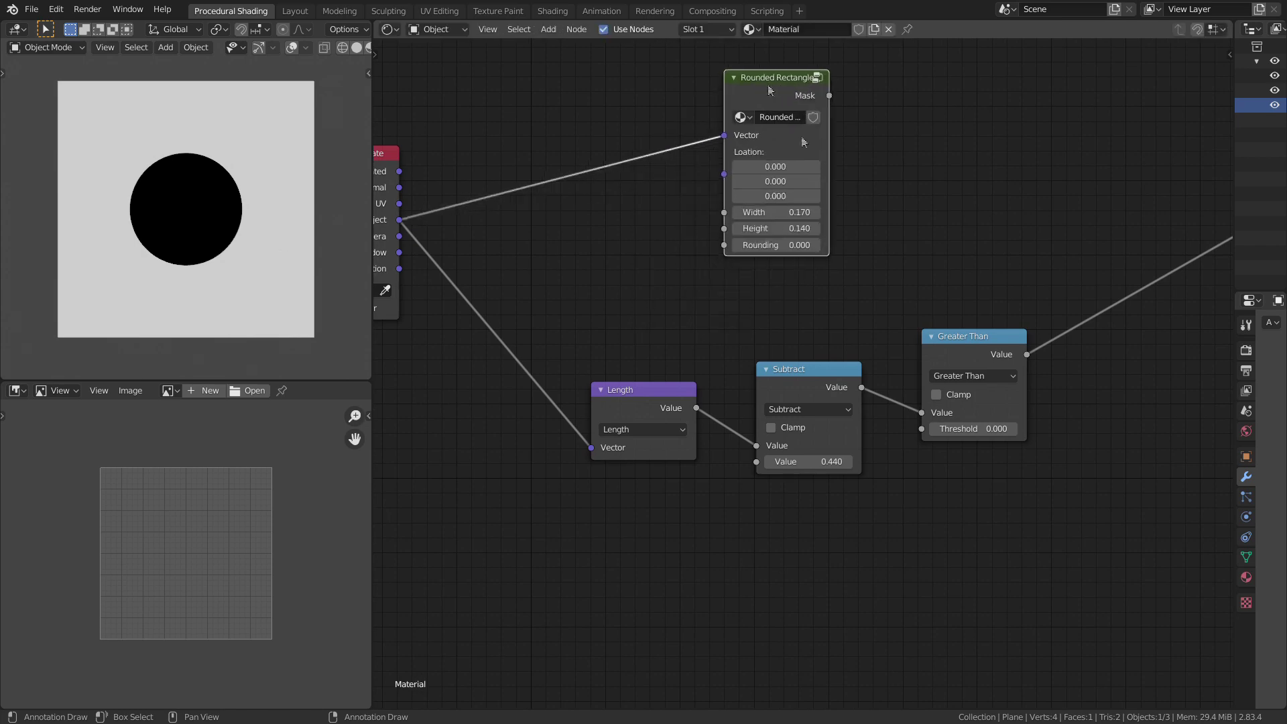
pyautogui.scroll(1, 903, 297)
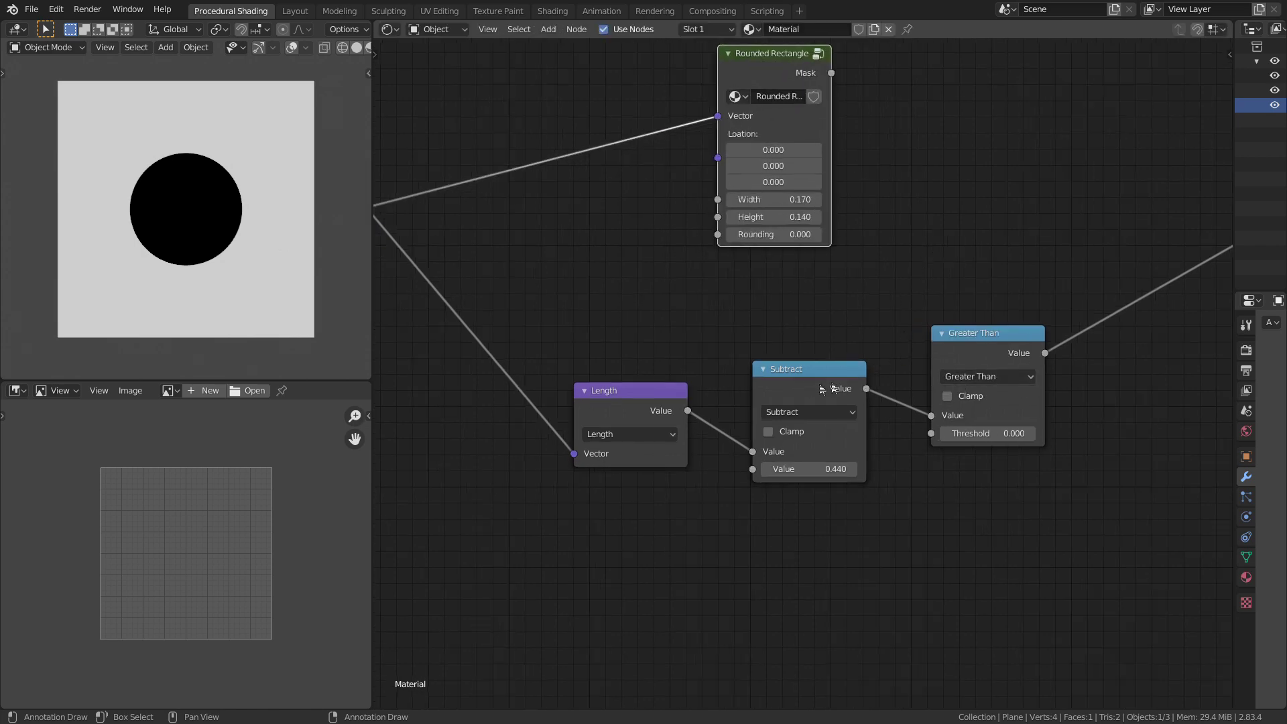
# Insert a Vector Math node set to Add between the Object texture coordinates and the Length node
pyautogui.keyDown('ctrl'); pyautogui.hscroll(-4, 753, 397); pyautogui.keyUp('ctrl')
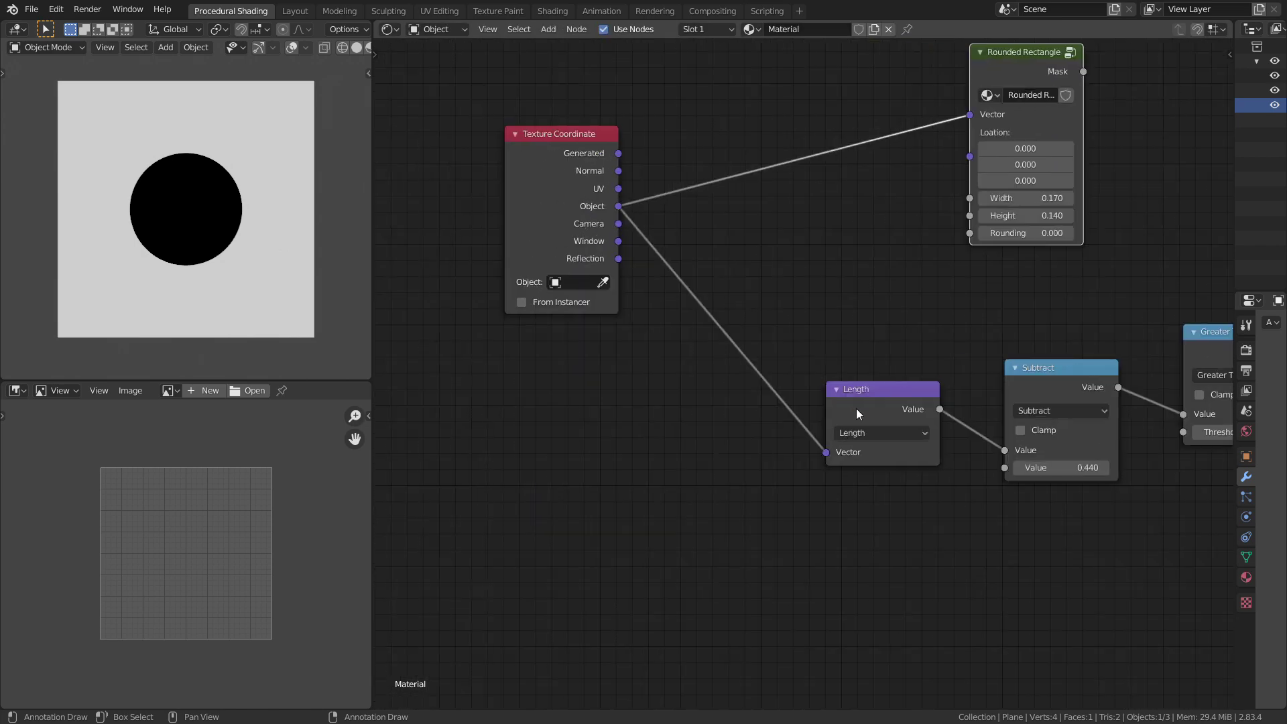
pyautogui.hotkey('shift', 'a')
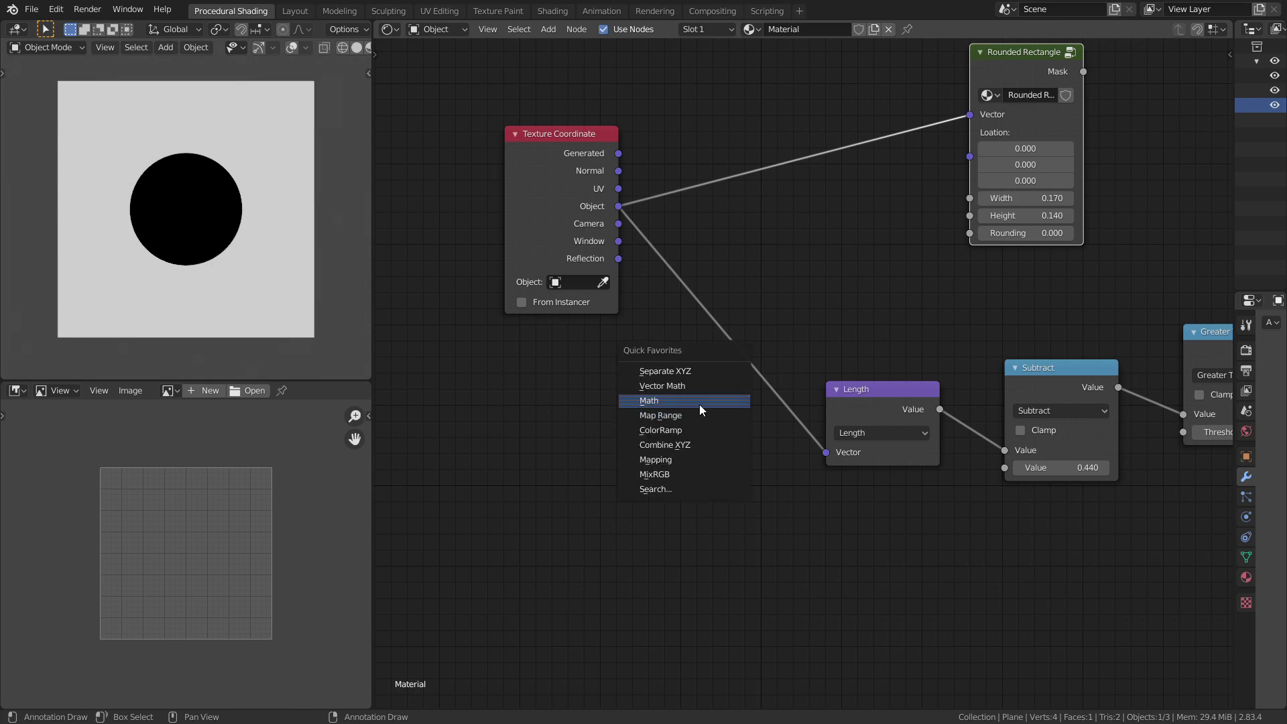
pyautogui.click(698, 404)
pyautogui.click(696, 315)
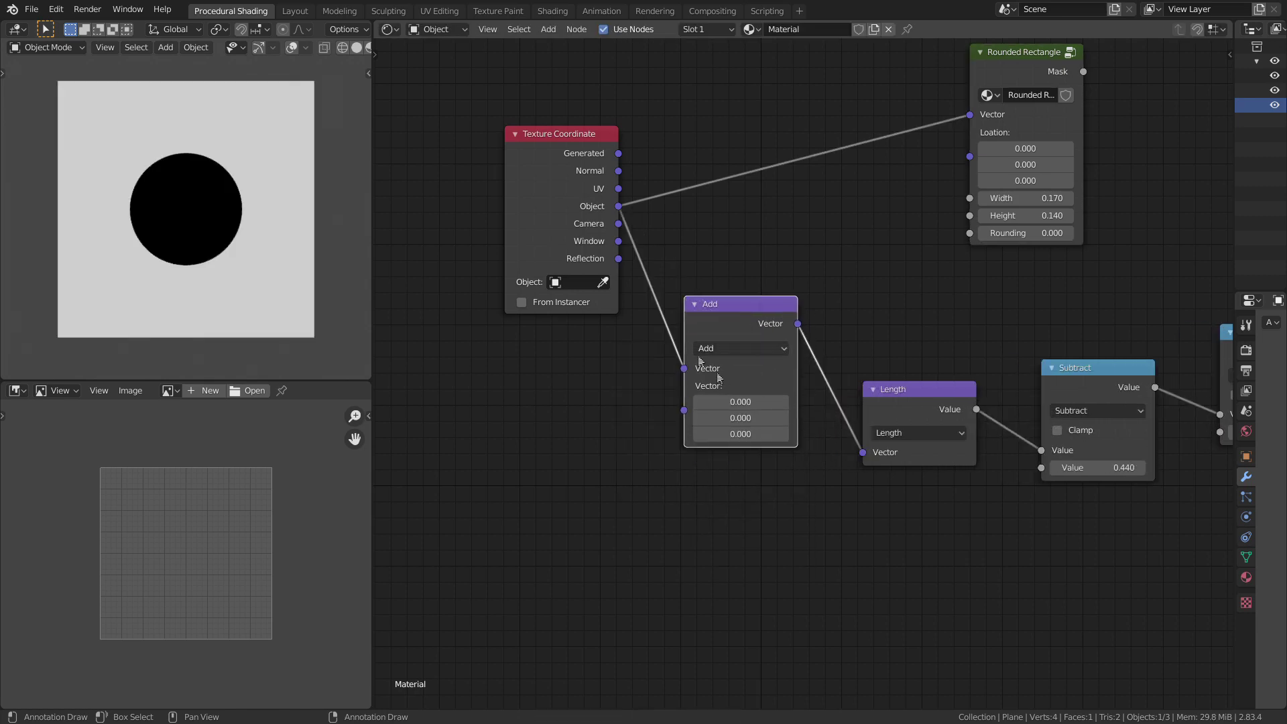
# Combine the Add, Length, Subtract and Greater Than nodes into a node group
pyautogui.press('Home')
pyautogui.moveTo(577, 287); pyautogui.dragTo(1109, 491)
pyautogui.hotkey('ctrl', 'g')
# Expose the Add node's second vector and the Subtract node's second value as inputs of the group
pyautogui.scroll(4, 775, 409)
pyautogui.moveTo(631, 427); pyautogui.dragTo(807, 402, button='middle')
pyautogui.moveTo(734, 409); pyautogui.dragTo(684, 382)
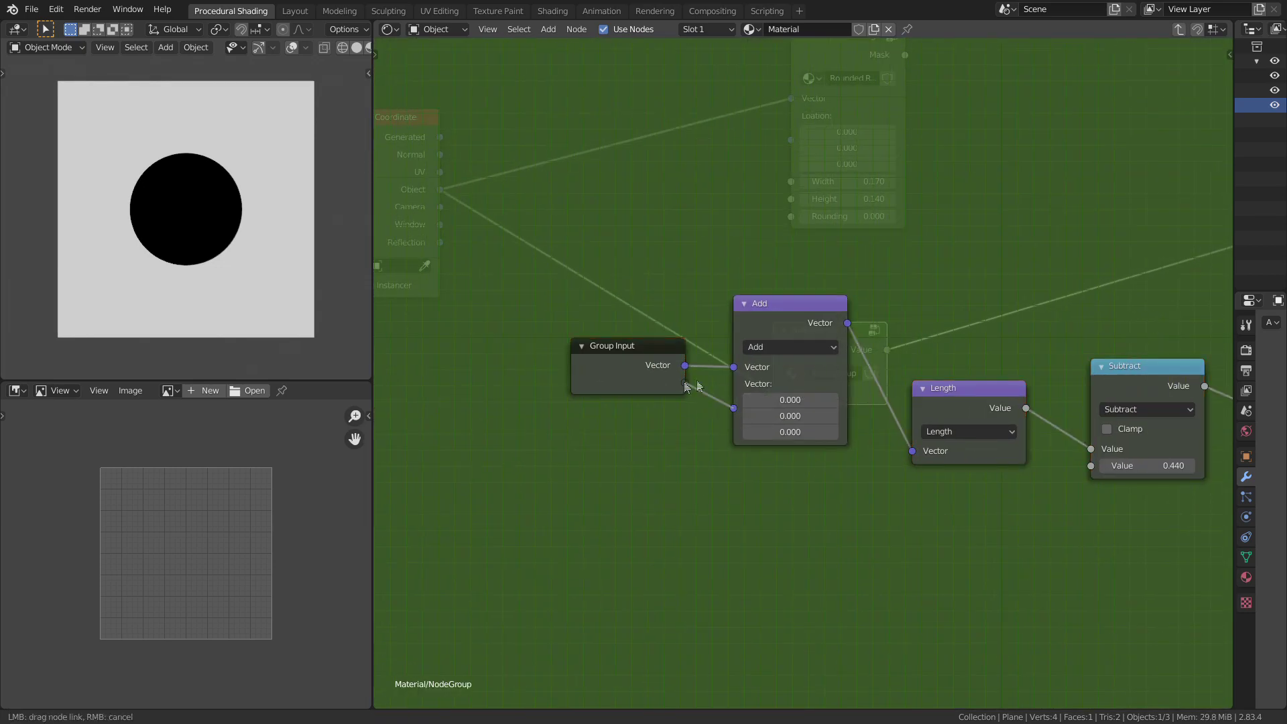
pyautogui.press('Home')
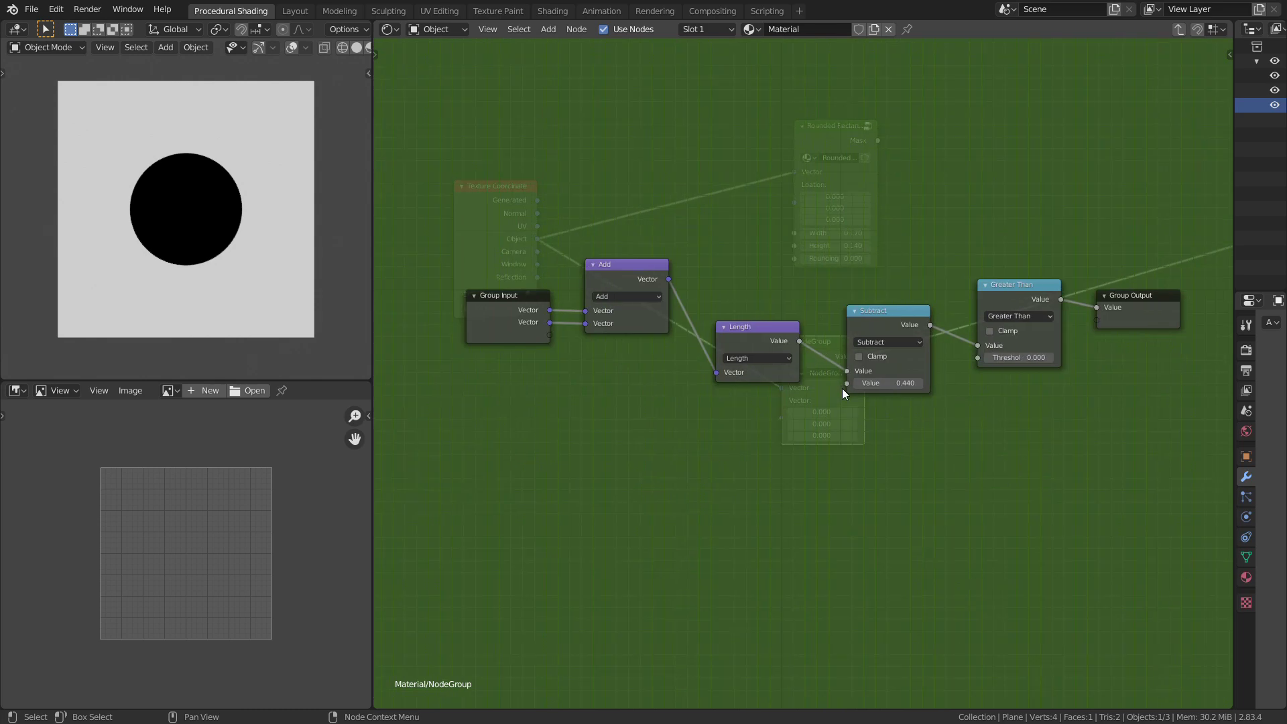
pyautogui.moveTo(847, 383); pyautogui.dragTo(549, 337)
# Rename the group's second Vector input to Location, its Value input to Radius and its output to Mask
pyautogui.moveTo(987, 400); pyautogui.dragTo(950, 408, button='middle')
pyautogui.moveTo(1098, 382); pyautogui.dragTo(993, 407, button='middle')
pyautogui.scroll(3, 979, 403)
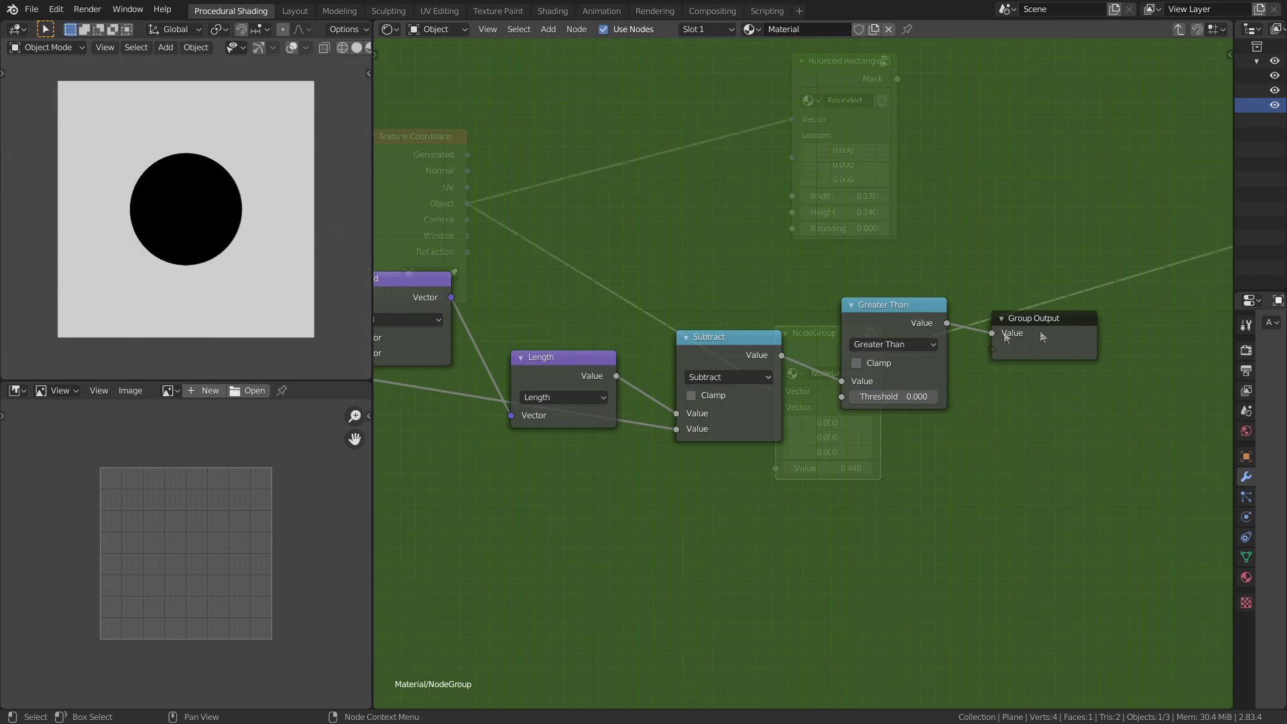
pyautogui.keyDown('ctrl'); pyautogui.moveTo(961, 327); pyautogui.dragTo(995, 337, button='right'); pyautogui.keyUp('ctrl')
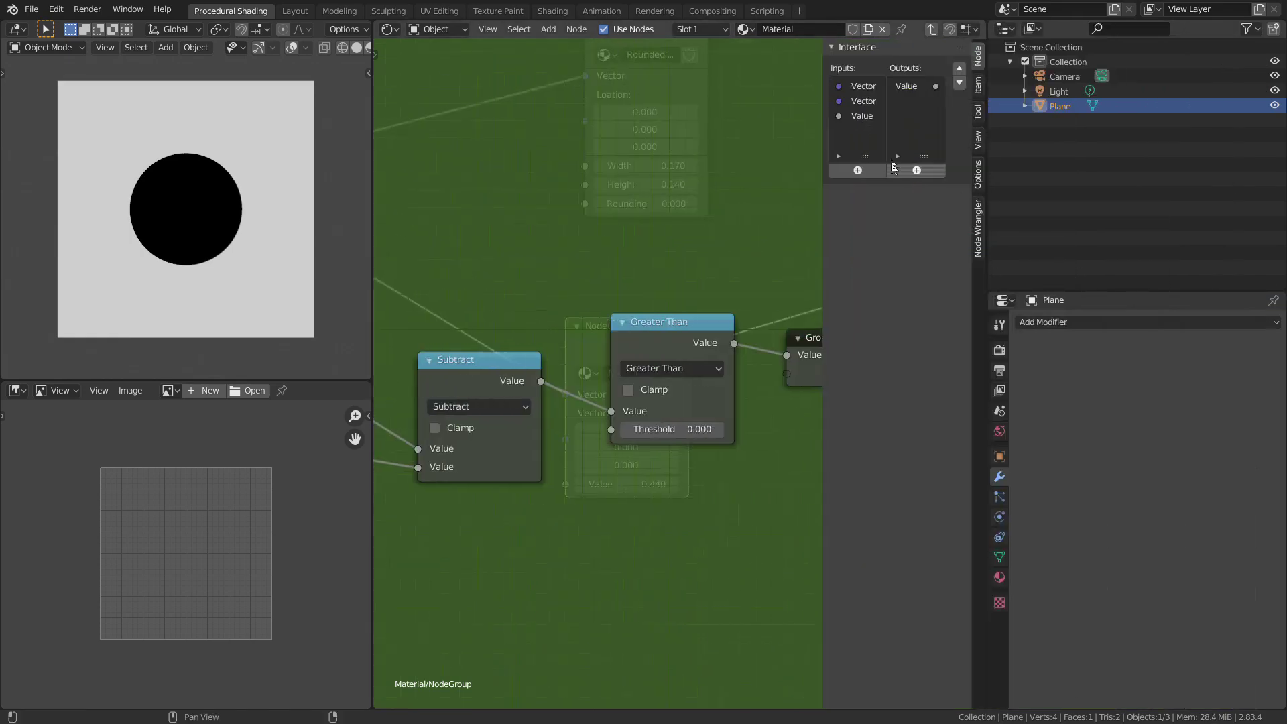
pyautogui.click(865, 102)
pyautogui.click(894, 189)
pyautogui.write('Location')
pyautogui.press('Return')
pyautogui.click(864, 116)
pyautogui.click(894, 188)
pyautogui.write('Radius')
pyautogui.press('Return')
pyautogui.press('Return')
# Leave the group's node tree and name the new node group Circles
pyautogui.press('Tab')
pyautogui.doubleClick(640, 373)
pyautogui.write('C')
pyautogui.write('ircles')
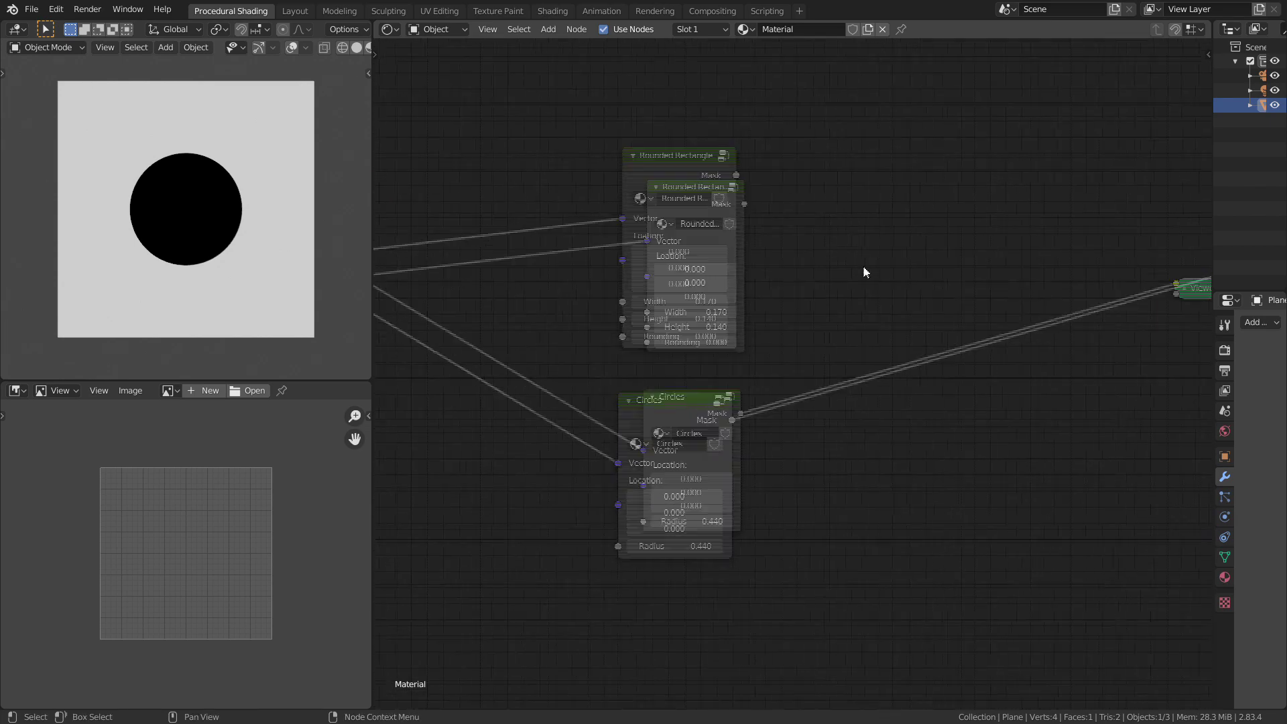
# Preview the Rounded Rectangle group's mask on the plane
pyautogui.scroll(4, 781, 220)
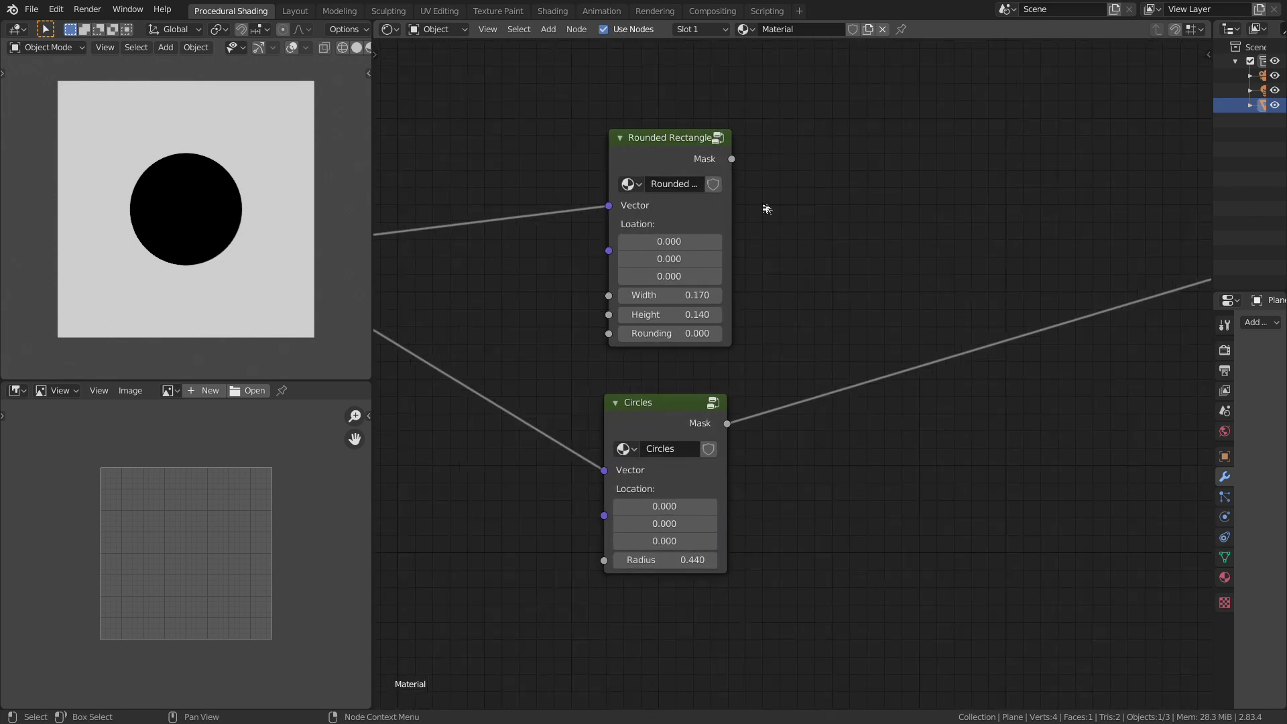
pyautogui.moveTo(766, 202); pyautogui.dragTo(797, 268, button='middle')
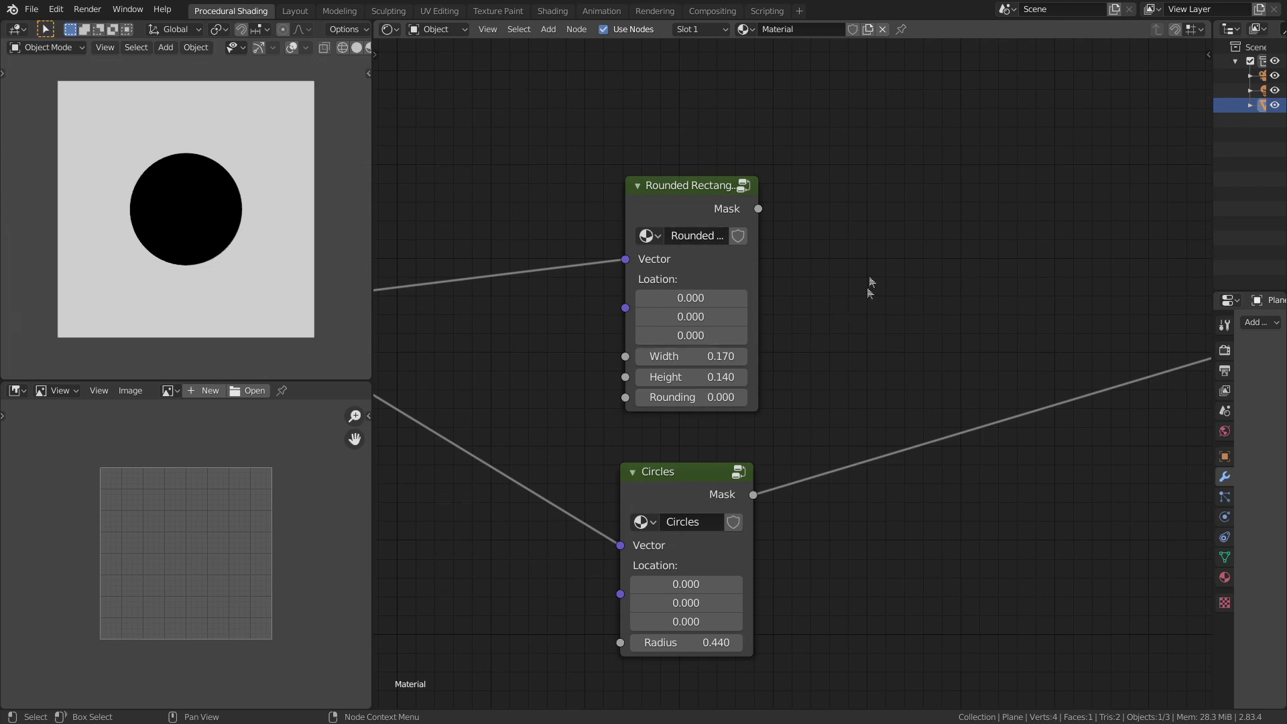
pyautogui.moveTo(870, 286); pyautogui.dragTo(870, 333, button='middle')
pyautogui.keyDown('ctrl'); pyautogui.keyDown('shift'); pyautogui.click(724, 257); pyautogui.keyUp('shift'); pyautogui.keyUp('ctrl')
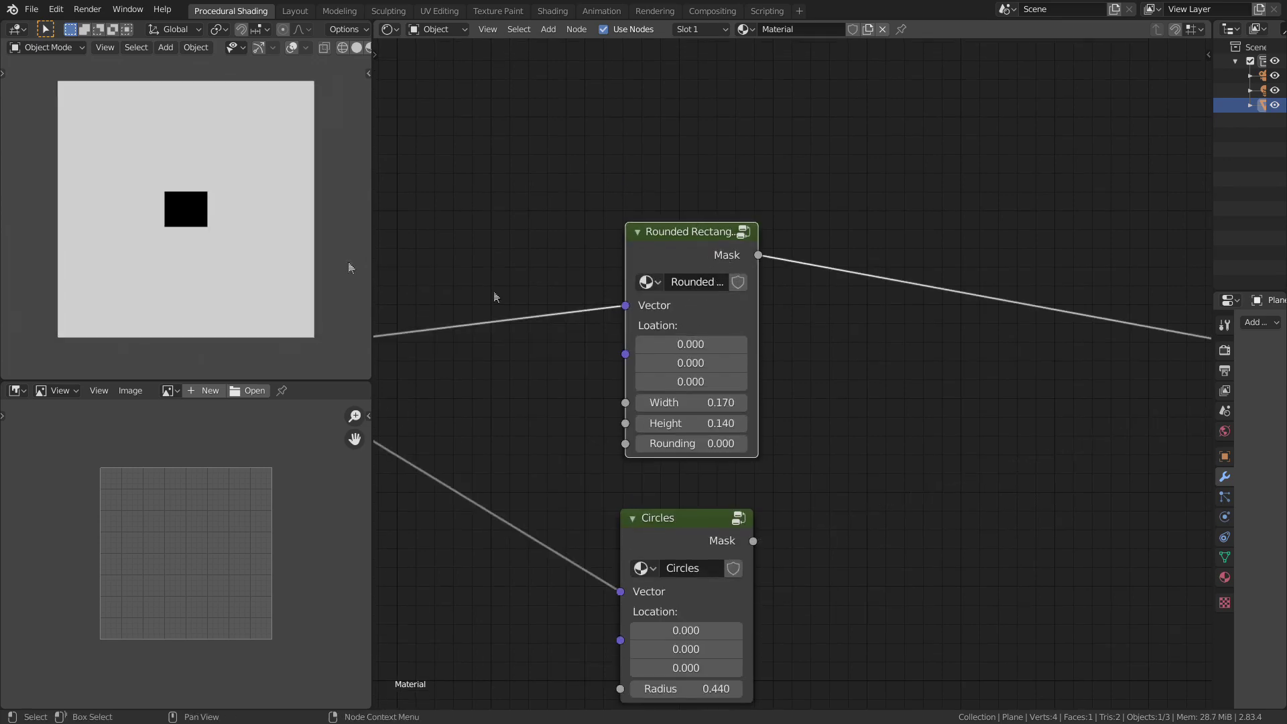
# Set the Rounded Rectangle's Width to 0.300, Height to 0.370 and Rounding to 0.070
pyautogui.scroll(4, 349, 267)
pyautogui.scroll(-1, 889, 328)
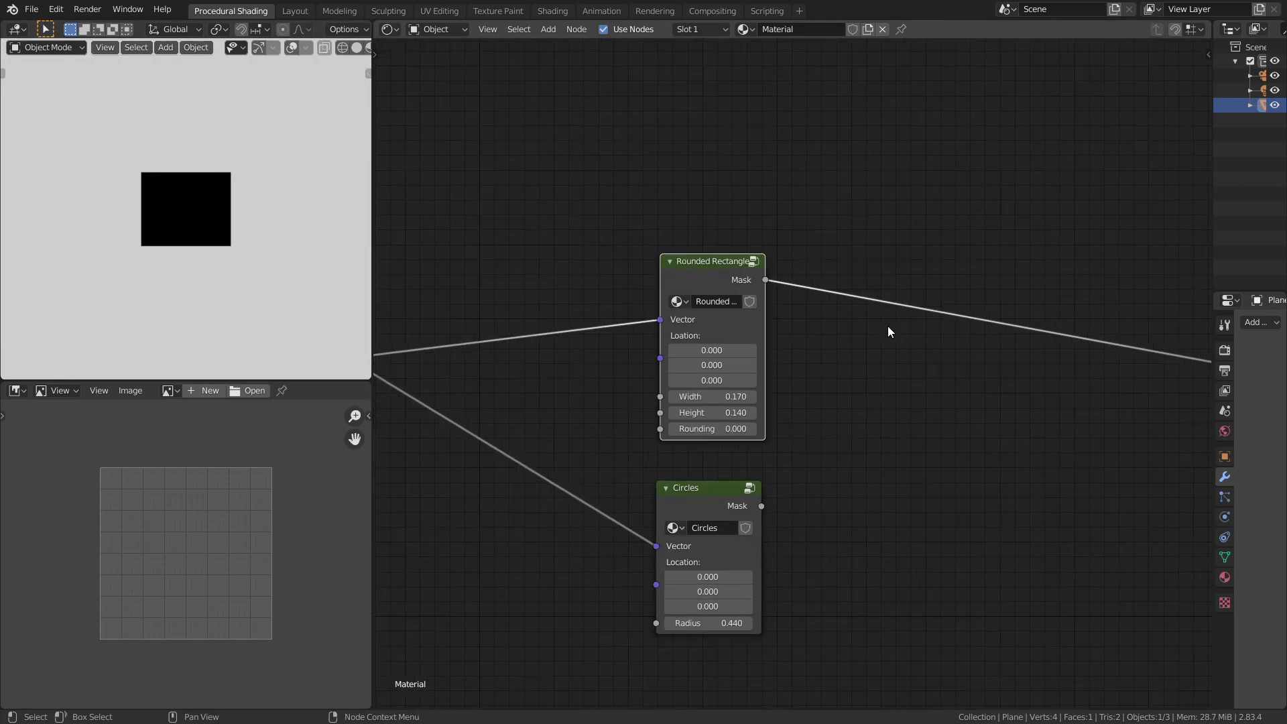
pyautogui.moveTo(888, 331); pyautogui.dragTo(906, 282, button='middle')
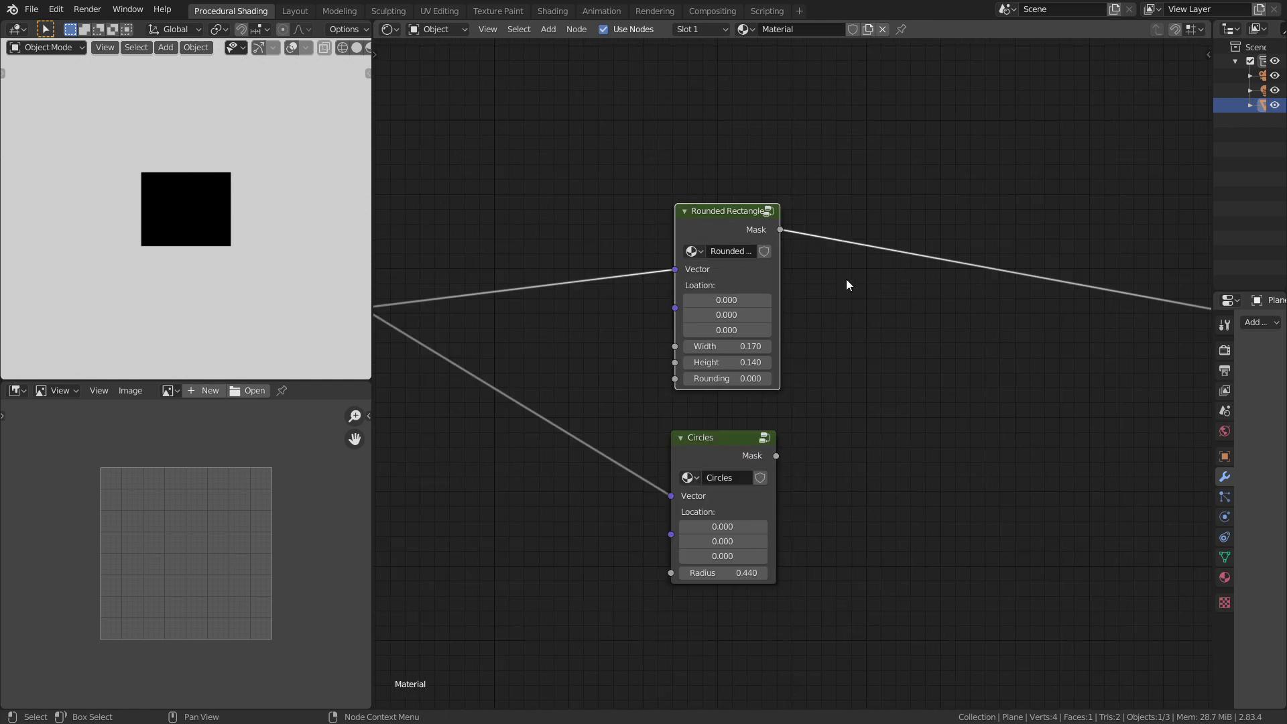
pyautogui.scroll(1, 819, 287)
pyautogui.moveTo(714, 342); pyautogui.dragTo(727, 379)
pyautogui.scroll(-1, 818, 321)
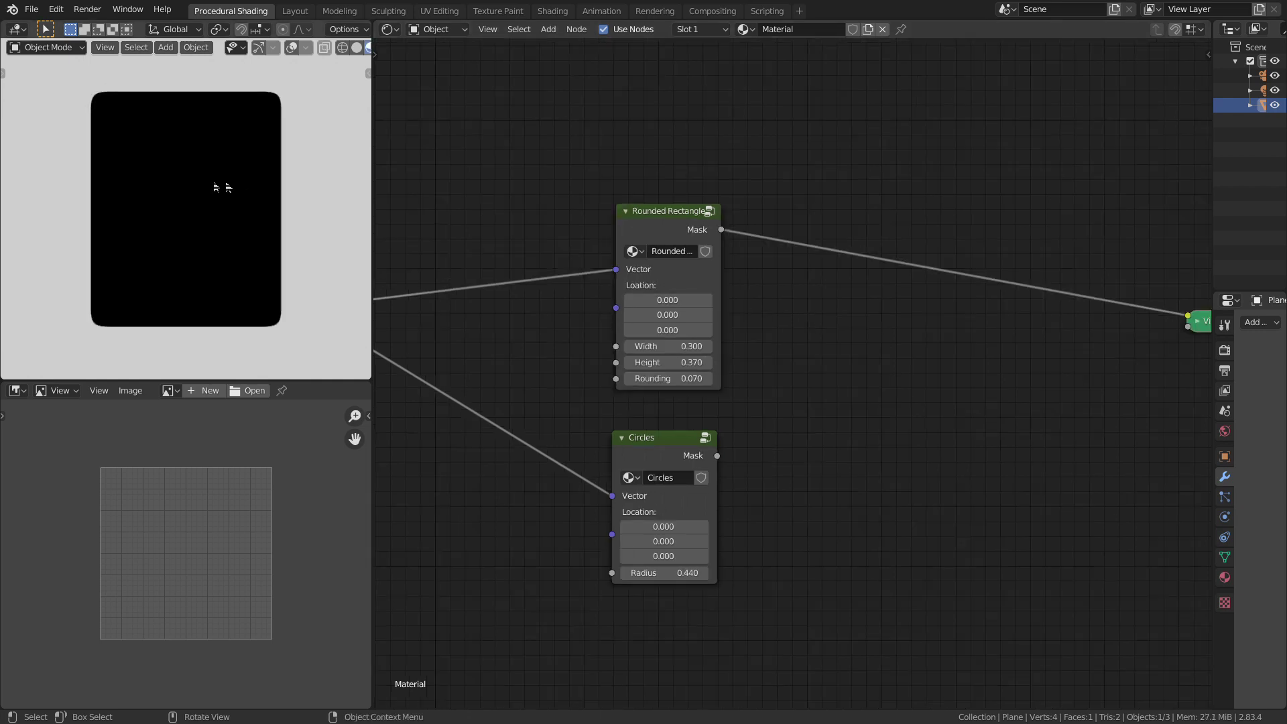
# Add a MixRGB node beside the Rounded Rectangle group and drive its Fac with the group's Mask
pyautogui.hotkey('shift', 'a')
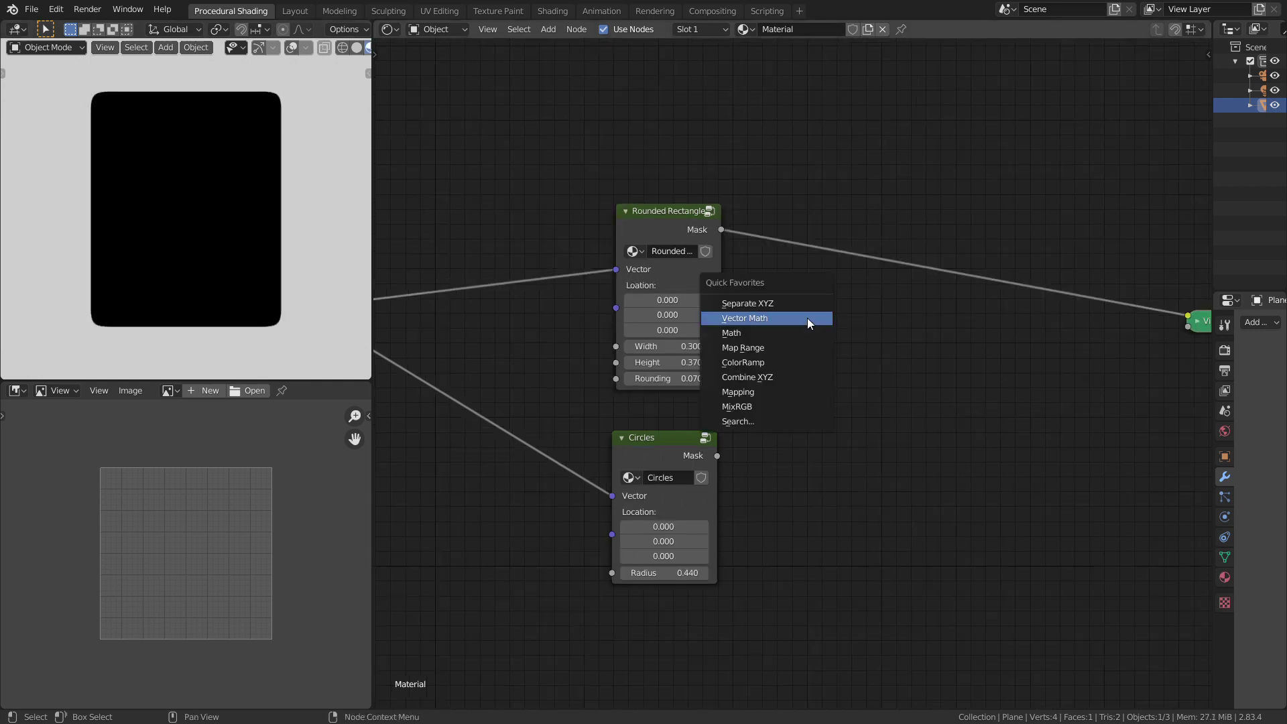
pyautogui.click(771, 421)
pyautogui.click(848, 338)
pyautogui.moveTo(721, 229); pyautogui.dragTo(867, 399)
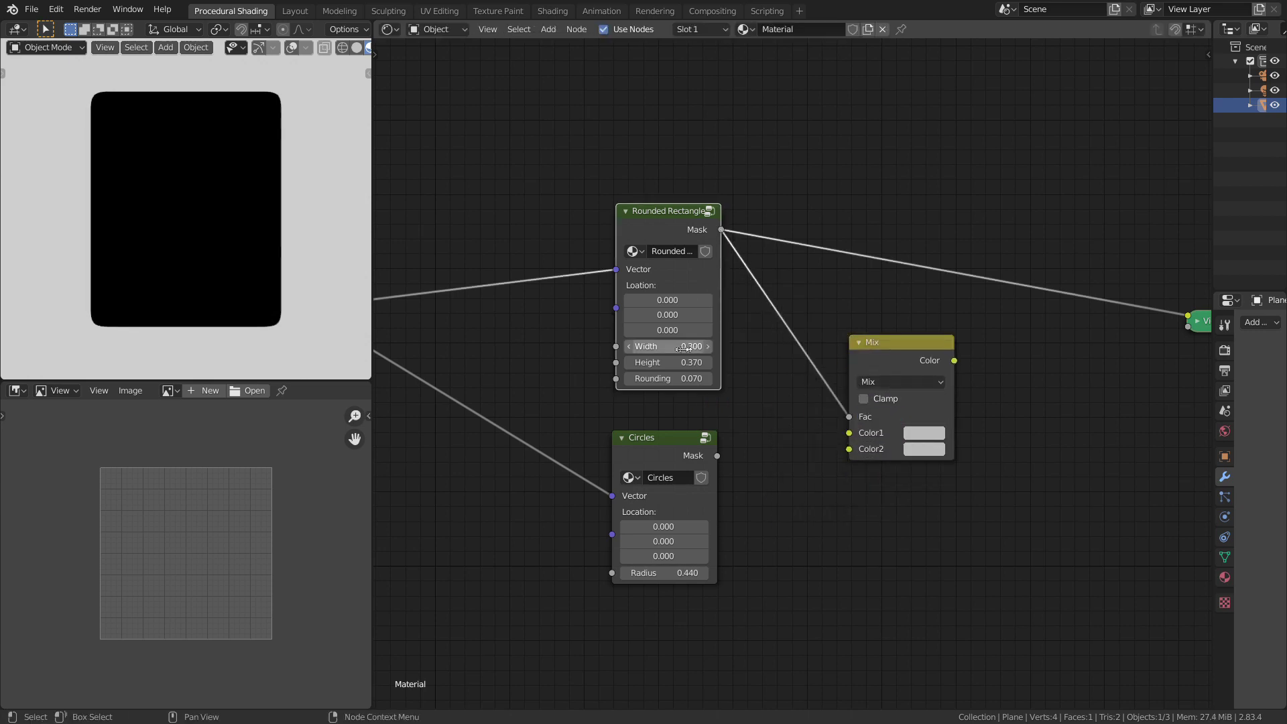
pyautogui.moveTo(925, 362); pyautogui.dragTo(879, 326)
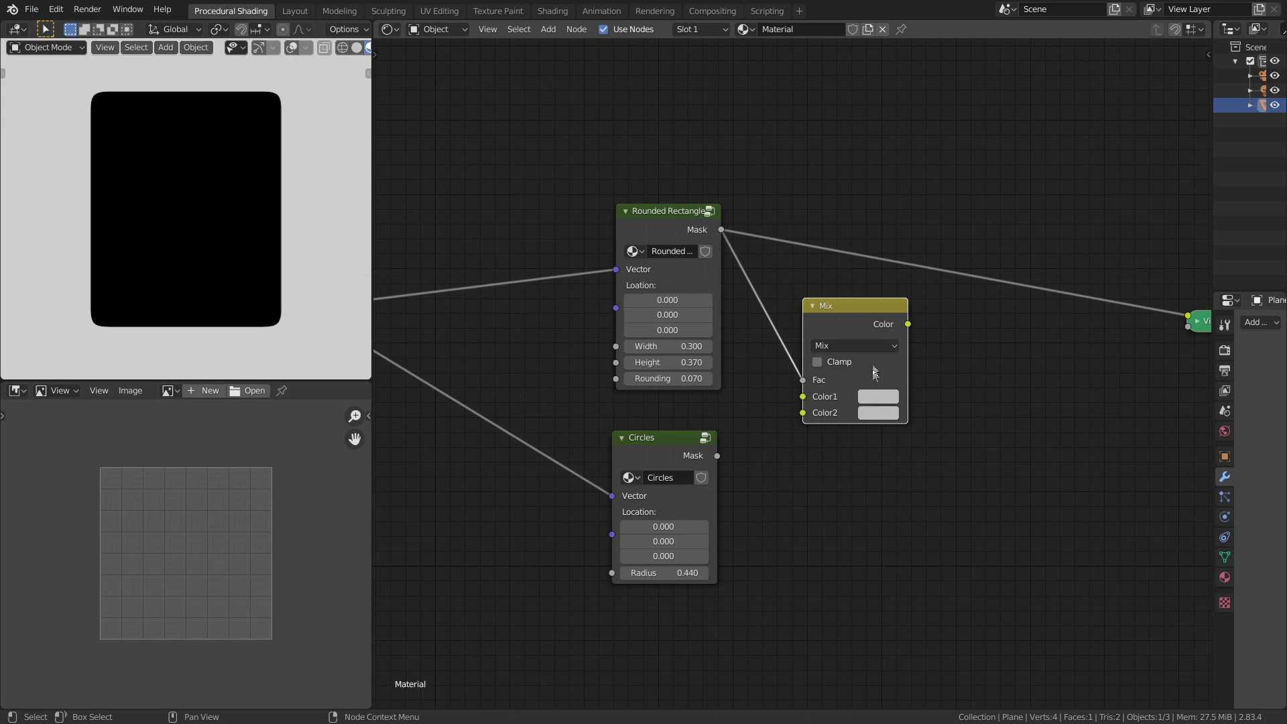
# Set the Mix node's Color1 to a dark grey sampled from the node's background and Color2 to black, previewing the node's output
pyautogui.click(878, 396)
pyautogui.click(978, 333)
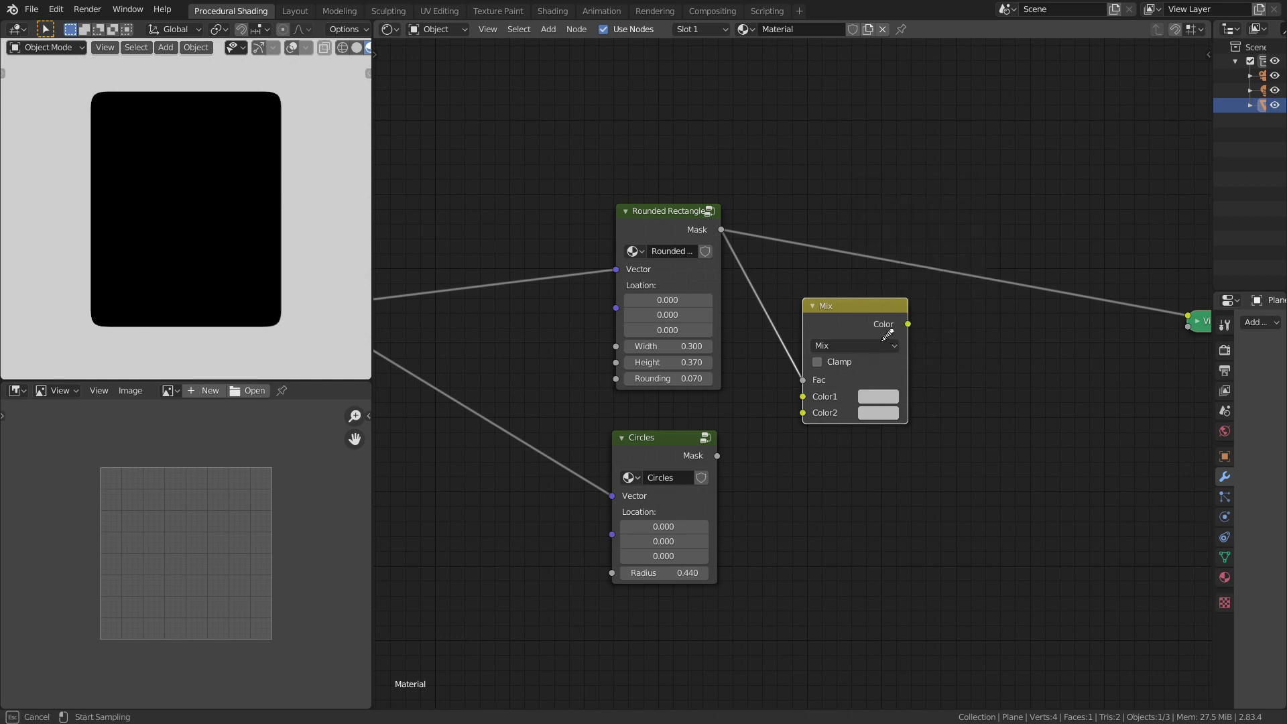
pyautogui.click(854, 332)
pyautogui.keyDown('ctrl'); pyautogui.keyDown('shift'); pyautogui.click(858, 328); pyautogui.keyUp('shift'); pyautogui.keyUp('ctrl')
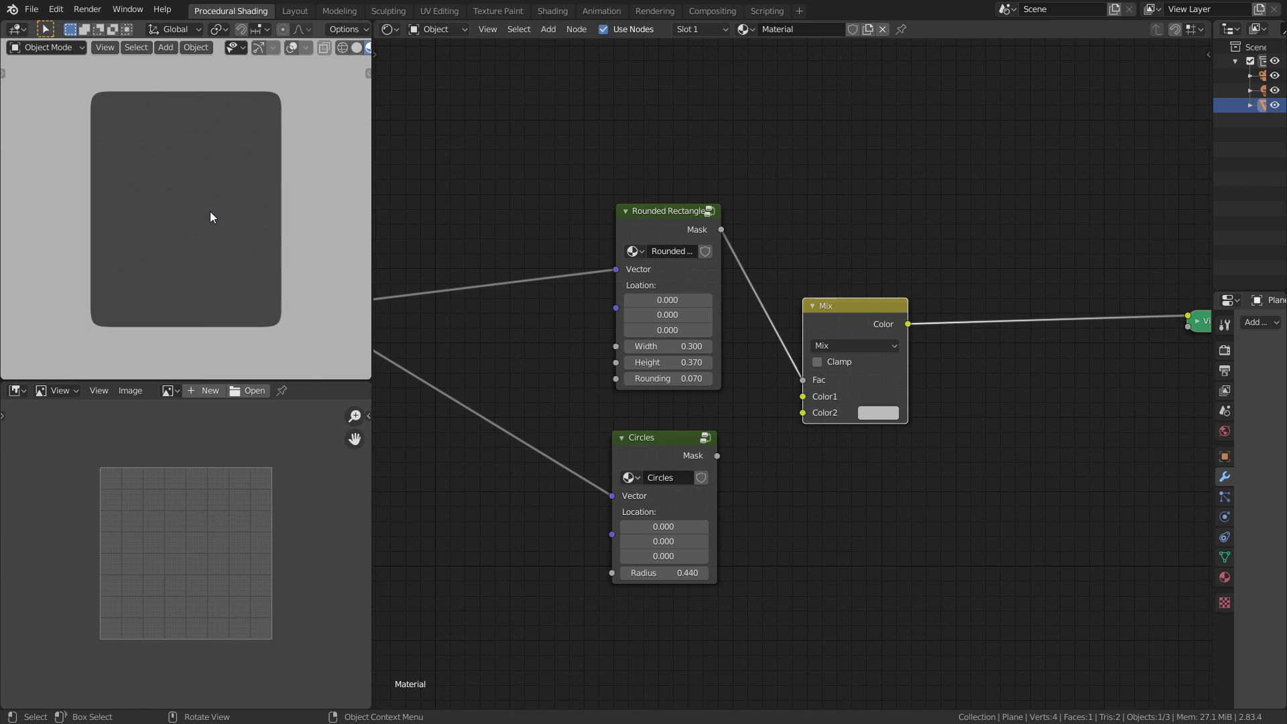
pyautogui.click(860, 415)
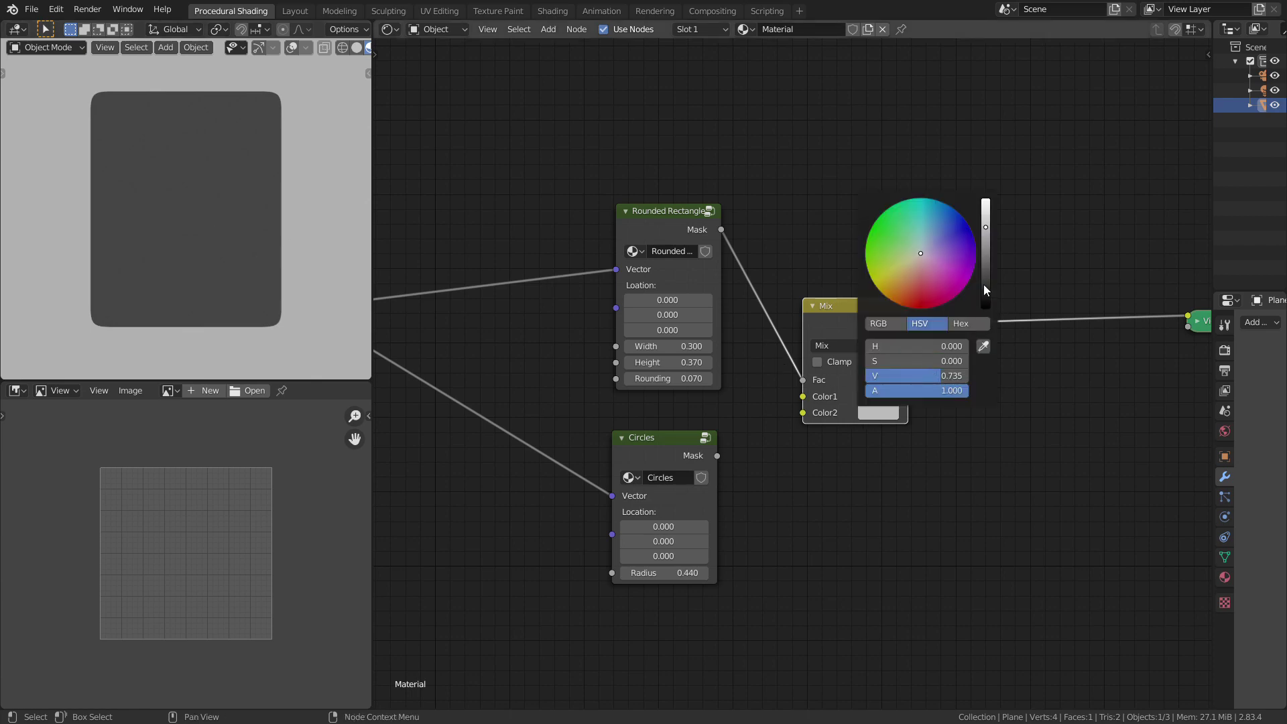
pyautogui.moveTo(984, 284); pyautogui.dragTo(986, 310)
# Duplicate the Rounded Rectangle group with its Vector connection kept and place the copy directly above the original
pyautogui.scroll(-5, 1019, 385)
pyautogui.moveTo(1019, 386); pyautogui.dragTo(965, 453, button='middle')
pyautogui.moveTo(689, 276); pyautogui.dragTo(881, 429)
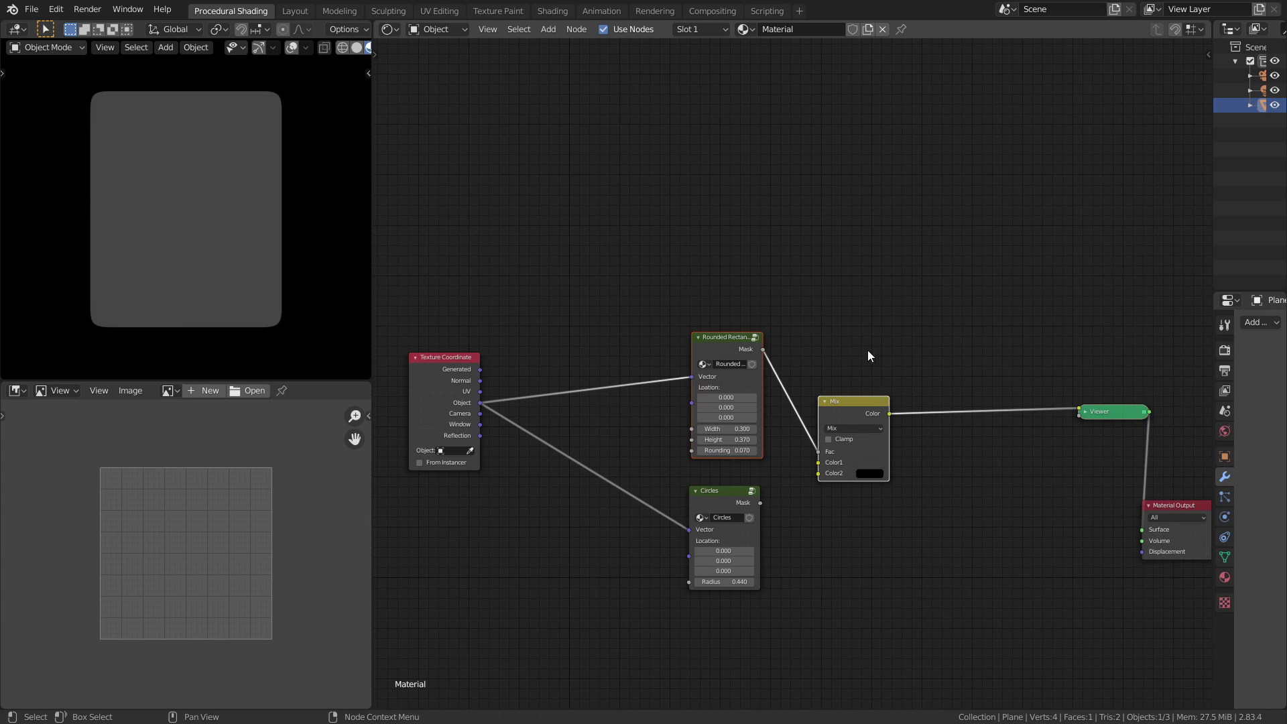
pyautogui.click(852, 331)
pyautogui.hotkey('ctrl', 'shift', 'd')
pyautogui.press('y')
pyautogui.click(725, 167)
# Preview the upper Rounded Rectangle's mask and set its Width to 0.150 and Height to 0.060
pyautogui.scroll(5, 753, 219)
pyautogui.moveTo(754, 218); pyautogui.dragTo(774, 286, button='middle')
pyautogui.keyDown('ctrl'); pyautogui.keyDown('shift'); pyautogui.click(716, 154); pyautogui.keyUp('shift'); pyautogui.keyUp('ctrl')
pyautogui.moveTo(736, 259)
pyautogui.mouseDown()
pyautogui.moveTo(725, 258)
pyautogui.moveTo(757, 283)
pyautogui.moveTo(716, 274)
pyautogui.mouseUp()
# Duplicate the Mix node, drive the copy's Fac with the upper Rounded Rectangle's Mask and place it higher up
pyautogui.click(889, 482)
pyautogui.hotkey('shift', 'd')
pyautogui.click(892, 309)
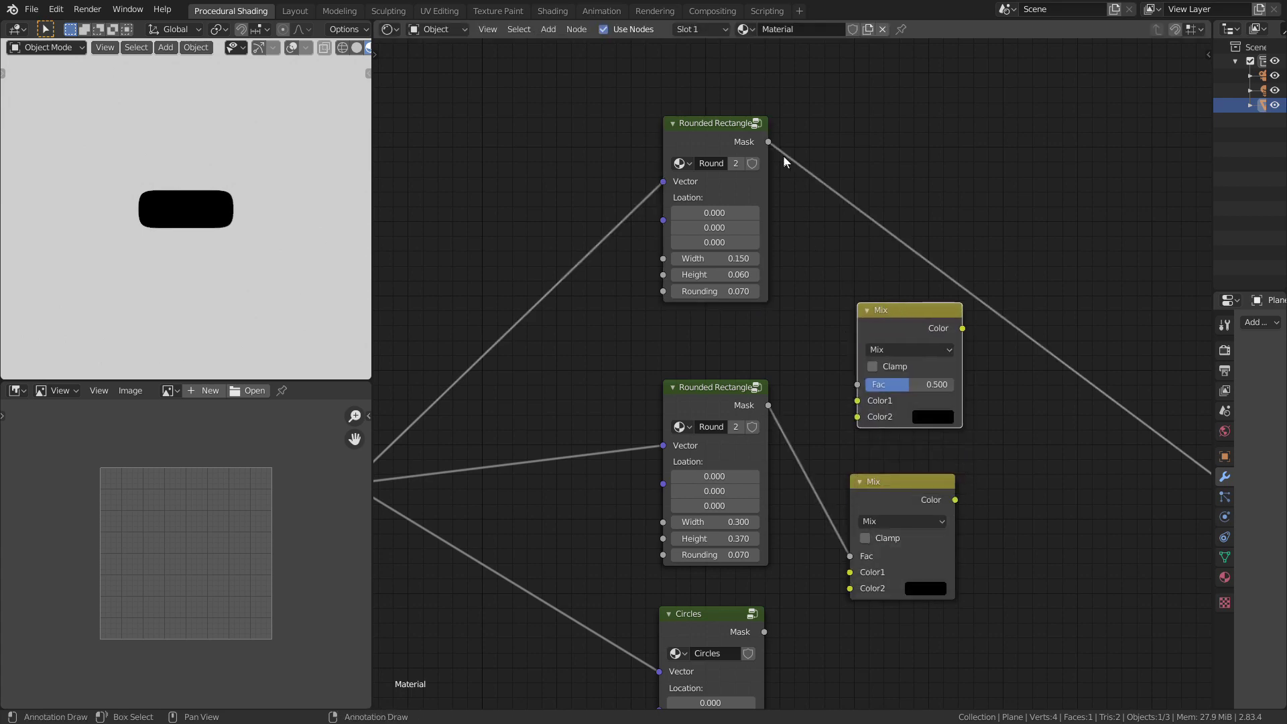
pyautogui.moveTo(769, 142); pyautogui.dragTo(865, 383)
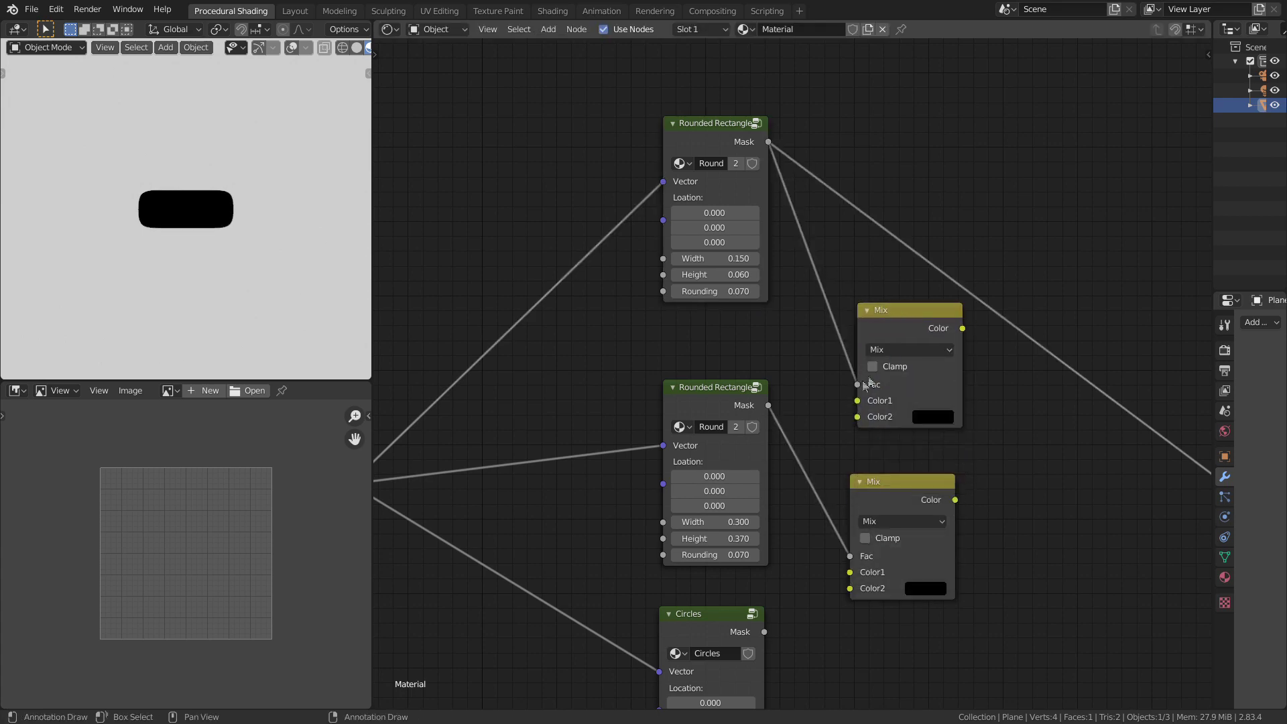
pyautogui.moveTo(998, 371); pyautogui.dragTo(916, 374, button='middle')
pyautogui.moveTo(850, 315); pyautogui.dragTo(962, 203)
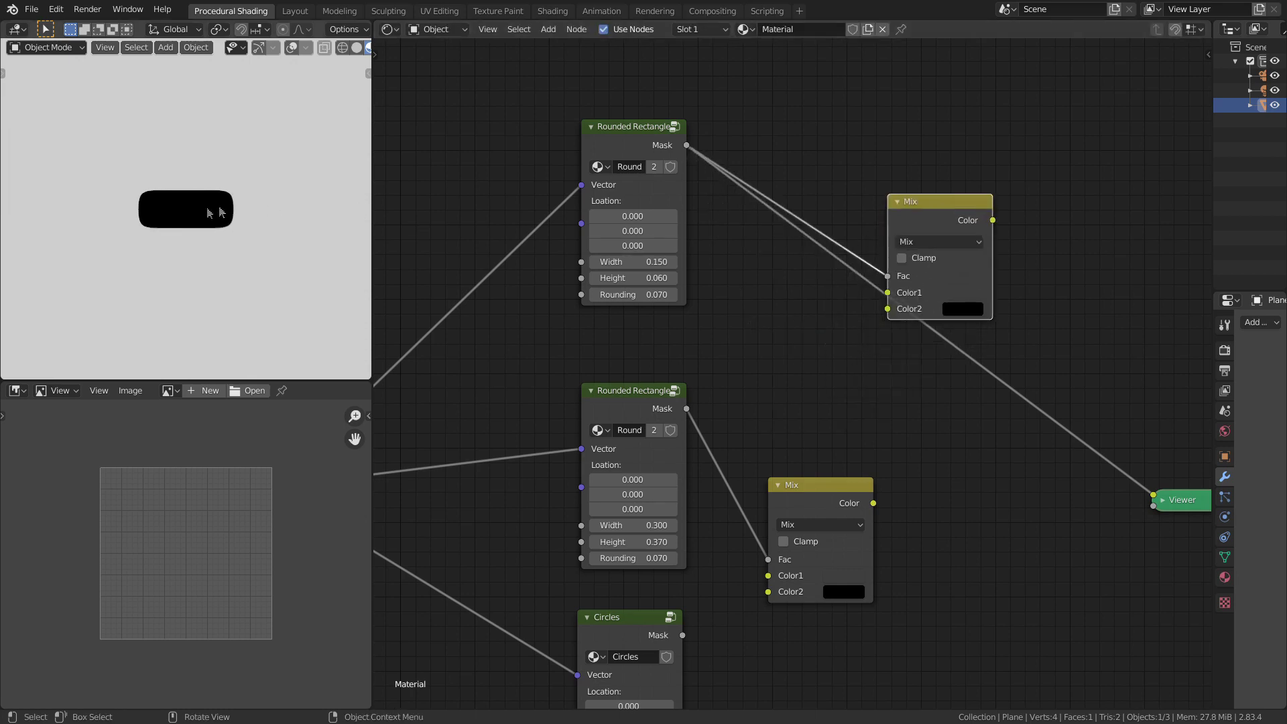
# Set the upper Mix node's Color1 to a darker grey sampled from the interface and preview its Color output
pyautogui.click(964, 307)
pyautogui.click(1067, 226)
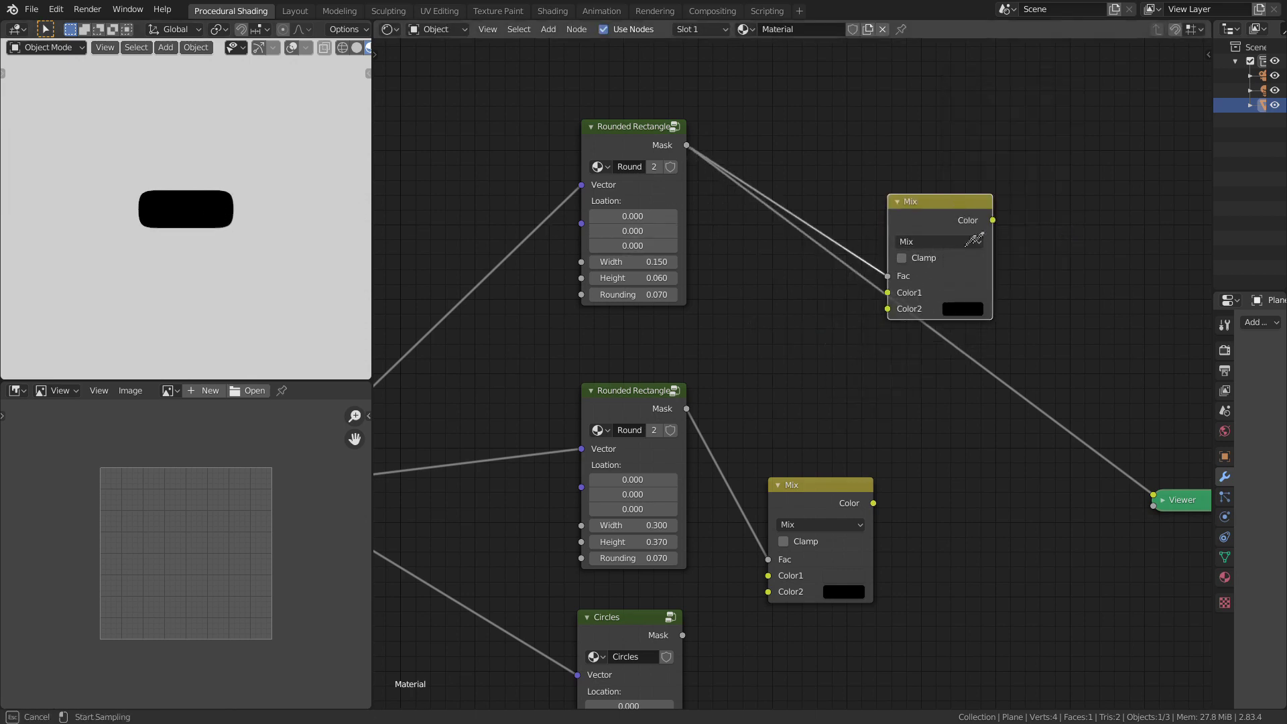
pyautogui.click(942, 252)
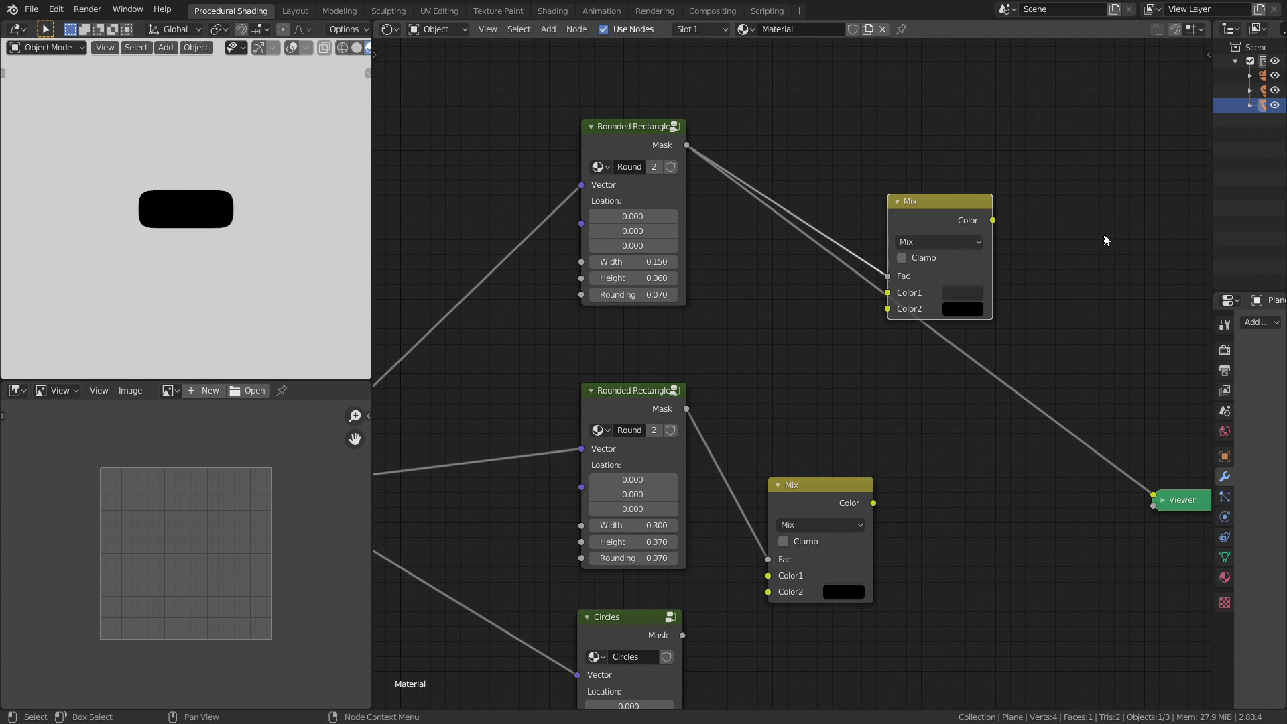
pyautogui.moveTo(1107, 240); pyautogui.dragTo(1041, 258, button='middle')
pyautogui.keyDown('ctrl'); pyautogui.keyDown('shift'); pyautogui.click(879, 232); pyautogui.keyUp('shift'); pyautogui.keyUp('ctrl')
# Move the lower Mix node up so it sits beside its Rounded Rectangle group
pyautogui.moveTo(544, 236); pyautogui.dragTo(434, 268, button='middle')
pyautogui.scroll(3, 619, 297)
pyautogui.moveTo(655, 589); pyautogui.dragTo(647, 455)
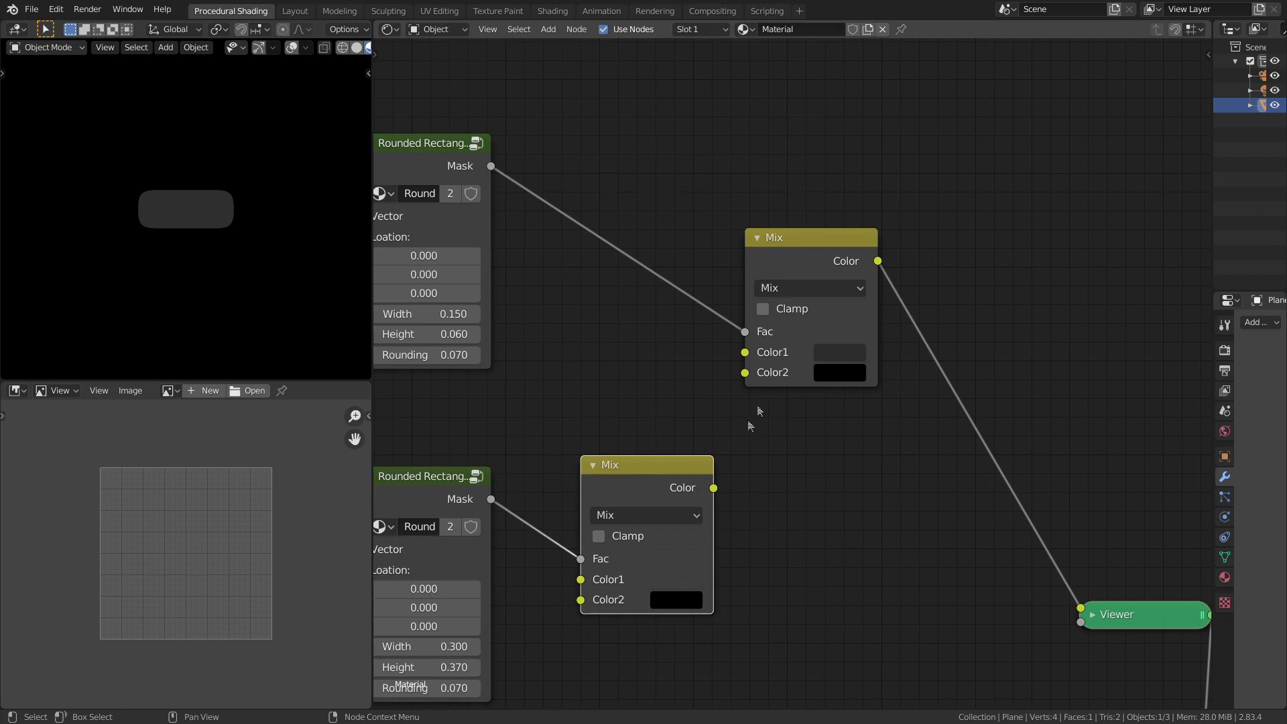
# Connect the lower Mix node's Color output to the upper Mix node's Color2 to layer the two rectangles
pyautogui.scroll(1, 760, 410)
pyautogui.moveTo(727, 469); pyautogui.dragTo(762, 457)
pyautogui.moveTo(779, 354); pyautogui.dragTo(778, 344)
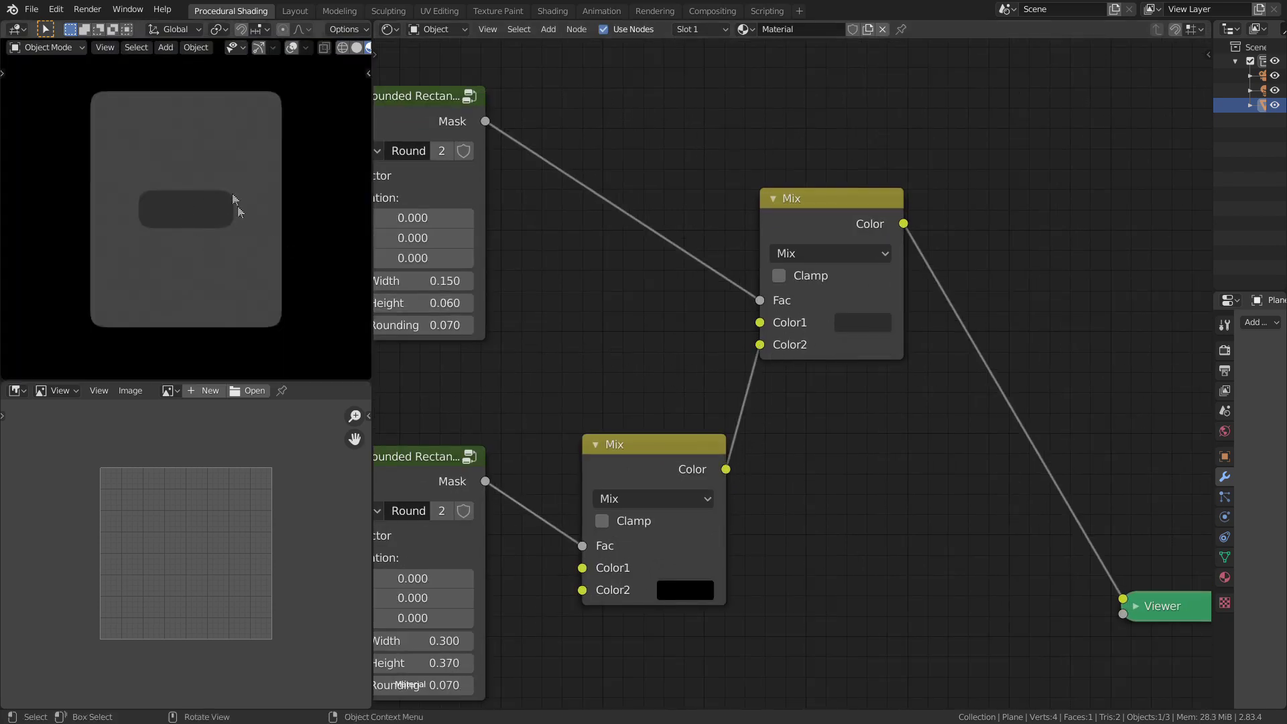
pyautogui.moveTo(531, 230); pyautogui.dragTo(671, 261, button='middle')
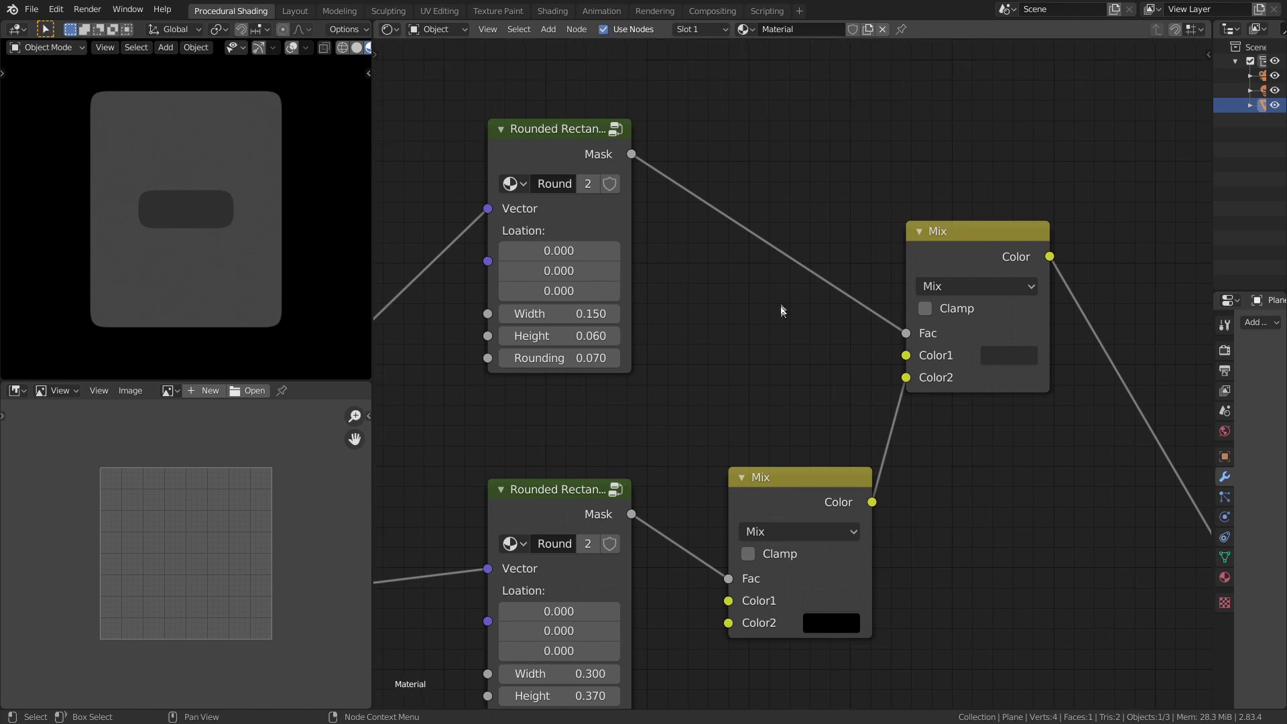
pyautogui.moveTo(836, 360); pyautogui.dragTo(807, 344, button='middle')
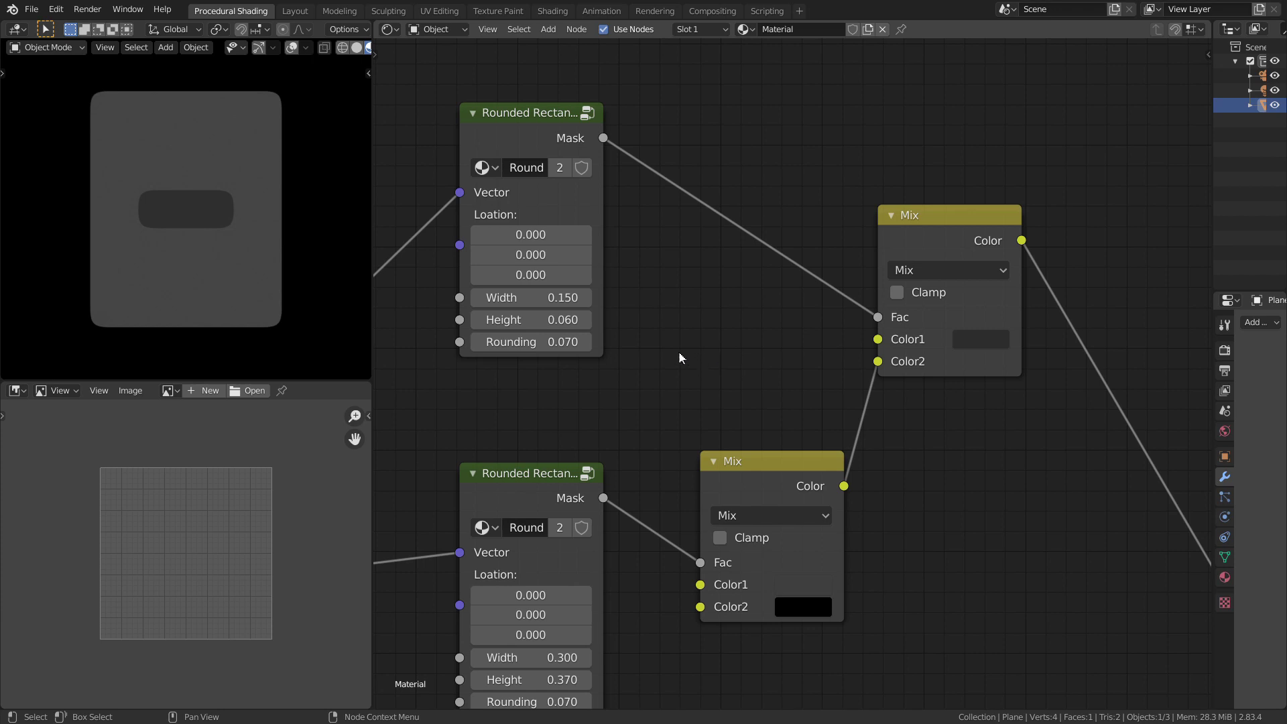
# Set the upper Rounded Rectangle's Location Y to -0.140, Width to 0.250, Height to 0.040 and Rounding to 0.020
pyautogui.moveTo(513, 319); pyautogui.dragTo(539, 342)
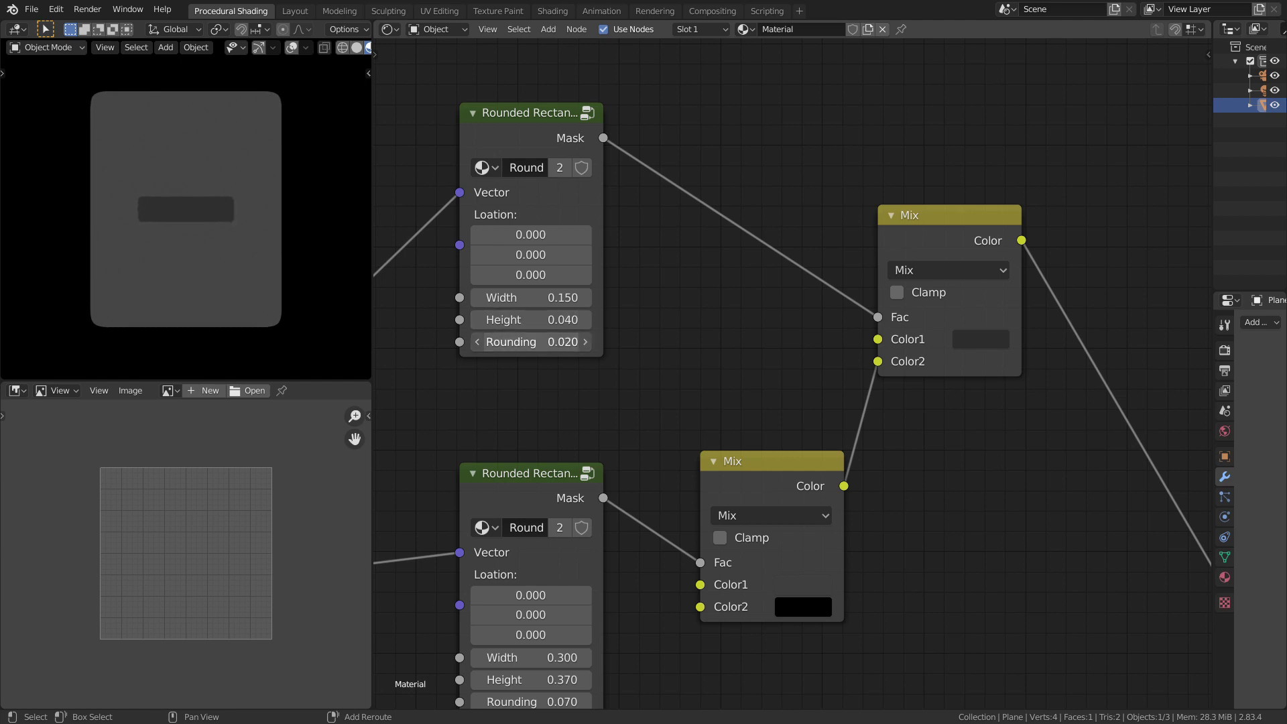
pyautogui.moveTo(530, 297); pyautogui.dragTo(525, 254)
pyautogui.rightClick(537, 275)
pyautogui.moveTo(552, 324); pyautogui.dragTo(556, 324)
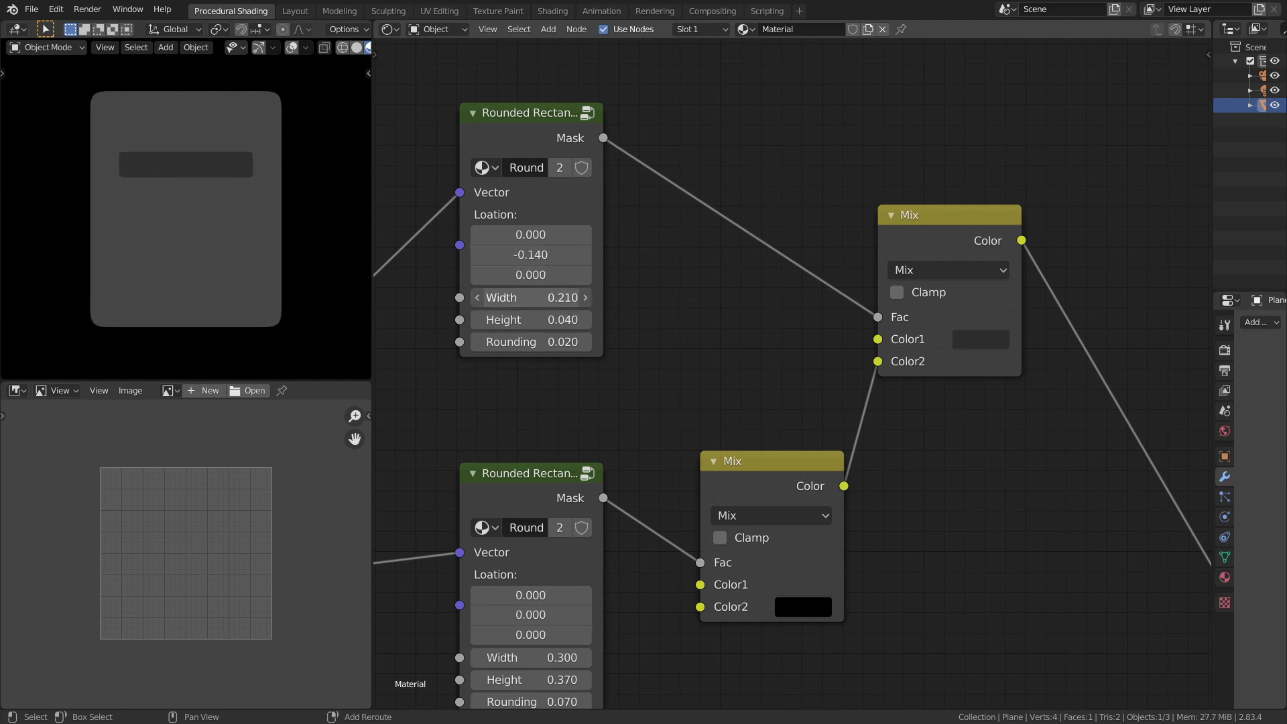
# Duplicate the upper Rounded Rectangle above the original and feed its Vector from a reroute added on the coordinate link
pyautogui.scroll(-4, 671, 306)
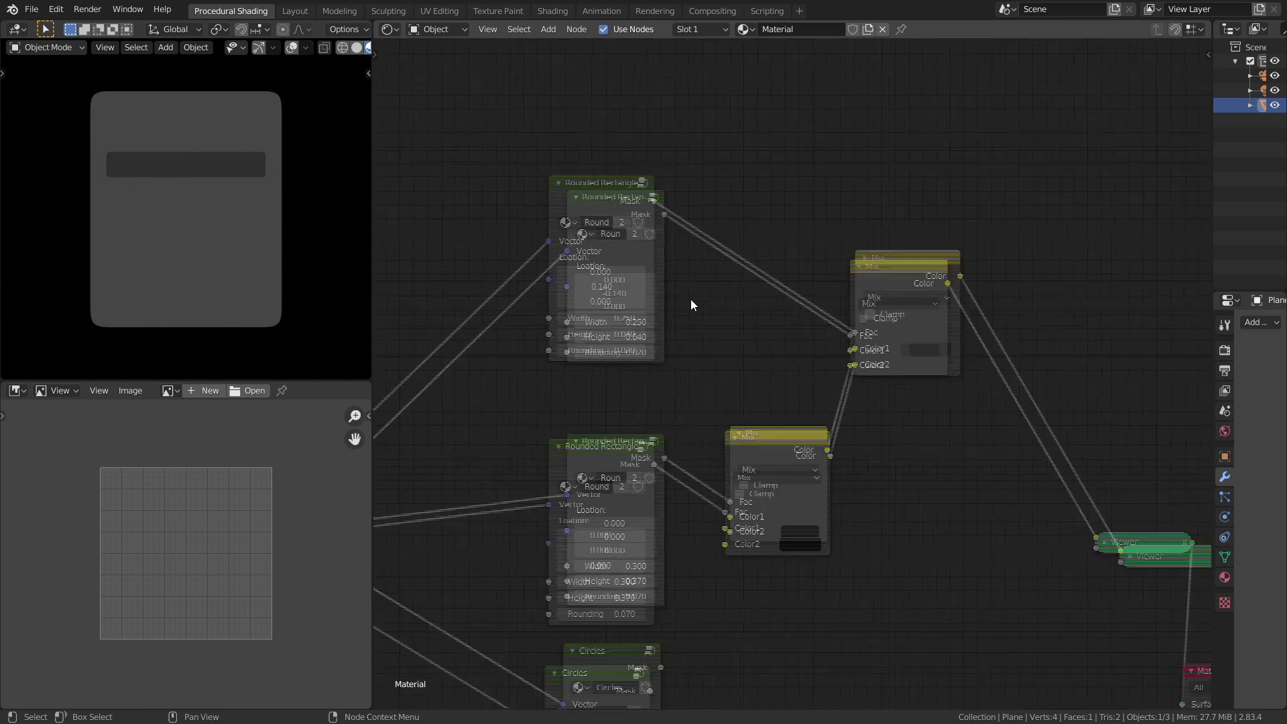
pyautogui.moveTo(566, 247); pyautogui.dragTo(781, 362)
pyautogui.hotkey('shift', 'd')
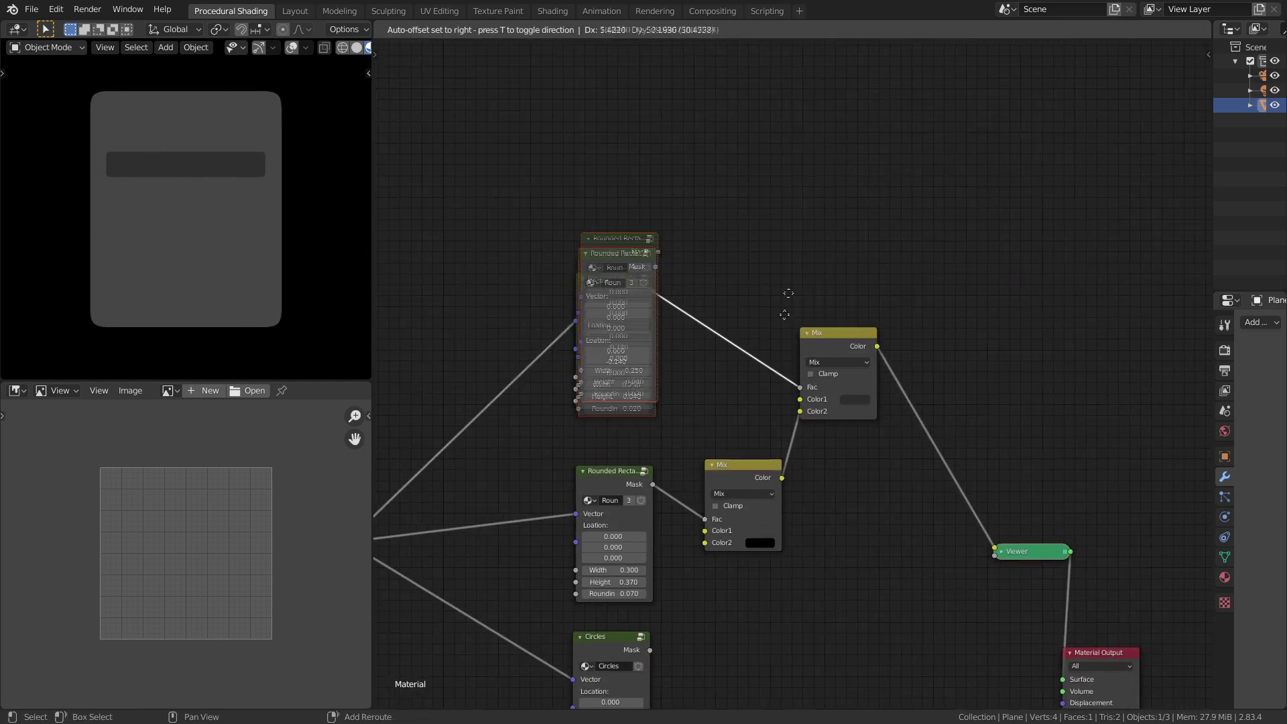
pyautogui.click(780, 152)
pyautogui.keyDown('shift'); pyautogui.moveTo(506, 368); pyautogui.dragTo(519, 384, button='right'); pyautogui.keyUp('shift')
pyautogui.moveTo(517, 380); pyautogui.dragTo(576, 126)
# Duplicate the upper Mix node, drive its Fac with the new rectangle's Mask and feed its Color2 from the previous Mix
pyautogui.click(819, 335)
pyautogui.hotkey('shift', 'd')
pyautogui.click(874, 179)
pyautogui.moveTo(877, 346); pyautogui.dragTo(850, 248)
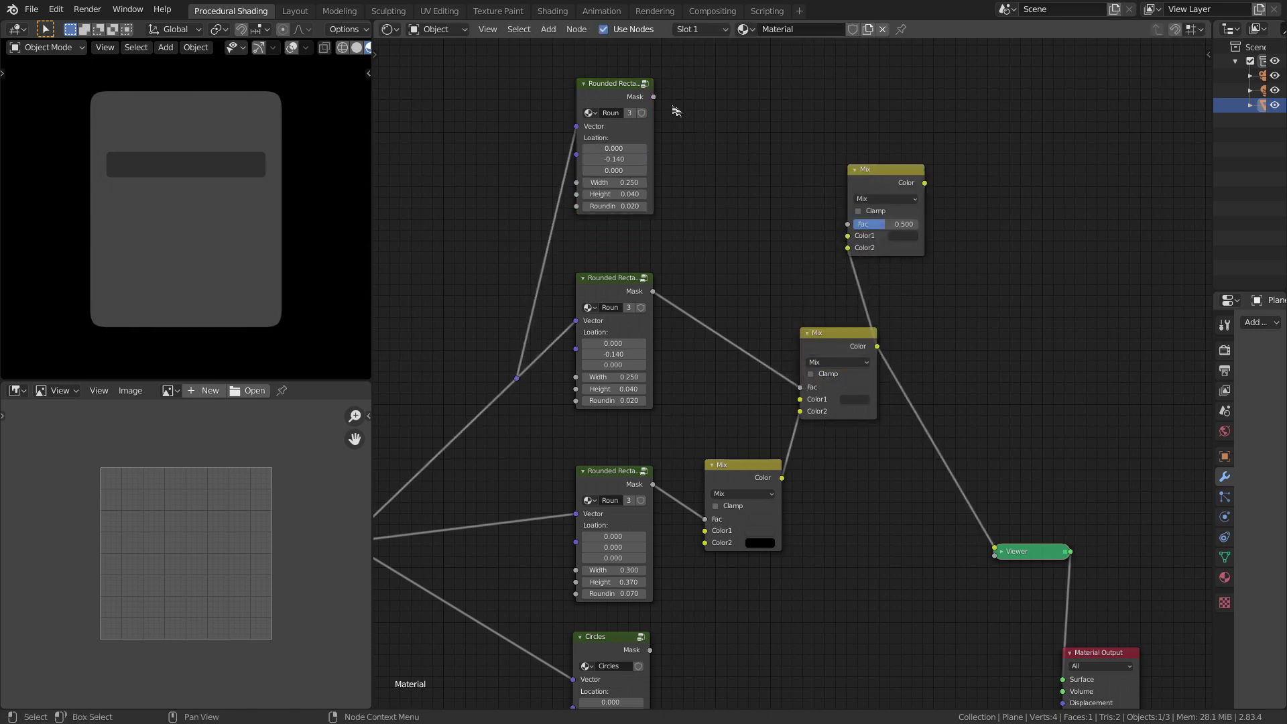
pyautogui.moveTo(654, 97); pyautogui.dragTo(848, 224)
pyautogui.moveTo(869, 232); pyautogui.dragTo(833, 341, button='middle')
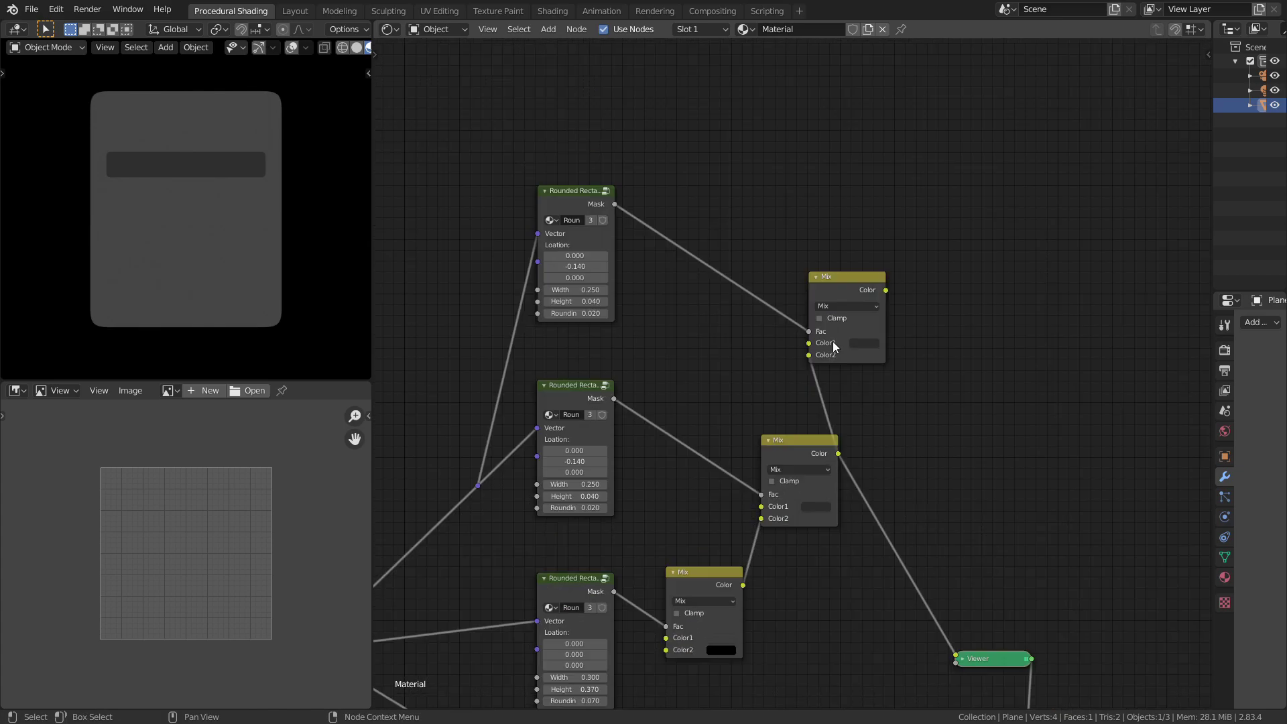
# Set the new Mix node's Color1 to a lighter grey and preview its Color output
pyautogui.scroll(2, 833, 341)
pyautogui.click(893, 335)
pyautogui.click(997, 266)
pyautogui.moveTo(855, 268); pyautogui.dragTo(936, 302, button='middle')
pyautogui.click(913, 331)
pyautogui.keyDown('ctrl'); pyautogui.keyDown('shift'); pyautogui.click(937, 302); pyautogui.keyUp('shift'); pyautogui.keyUp('ctrl')
# Set the topmost Rounded Rectangle's Location to X 0.200, Y -0.030 and Width to 0.040, and duplicate it with its Mix node above
pyautogui.moveTo(584, 273); pyautogui.dragTo(625, 312, button='middle')
pyautogui.moveTo(623, 300); pyautogui.dragTo(587, 333)
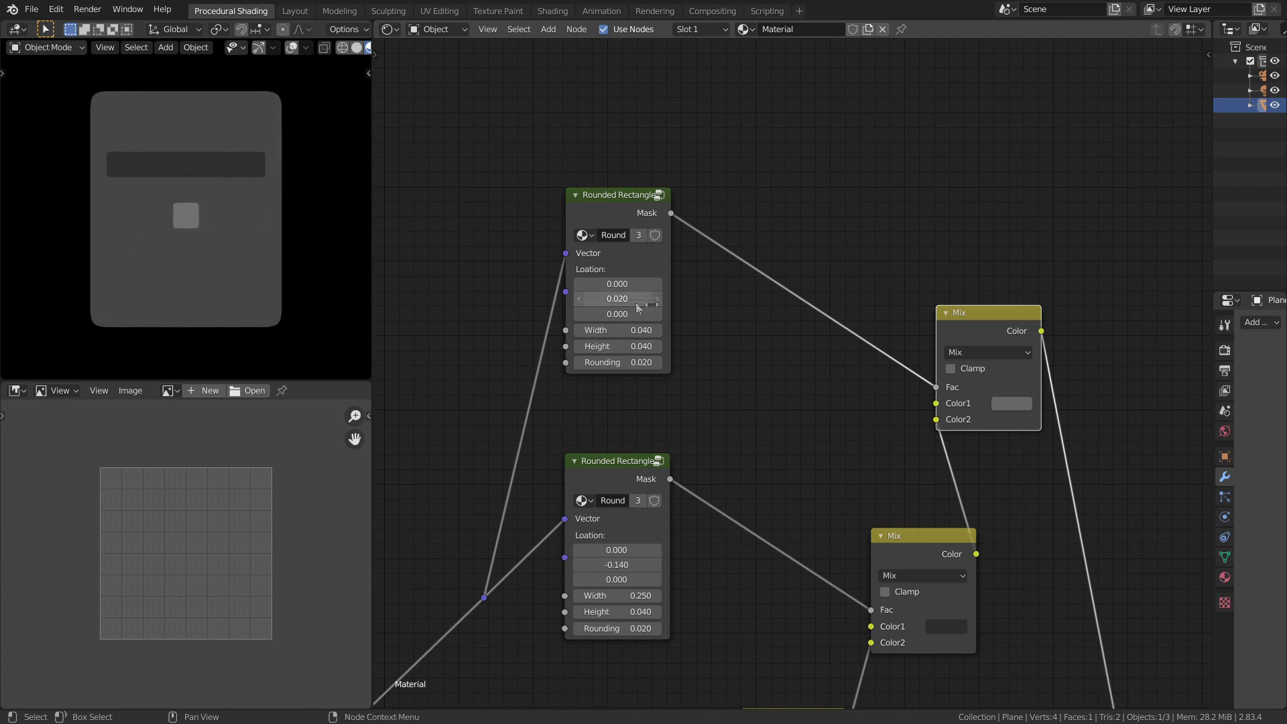
pyautogui.scroll(2, 733, 331)
pyautogui.moveTo(639, 289); pyautogui.dragTo(673, 265)
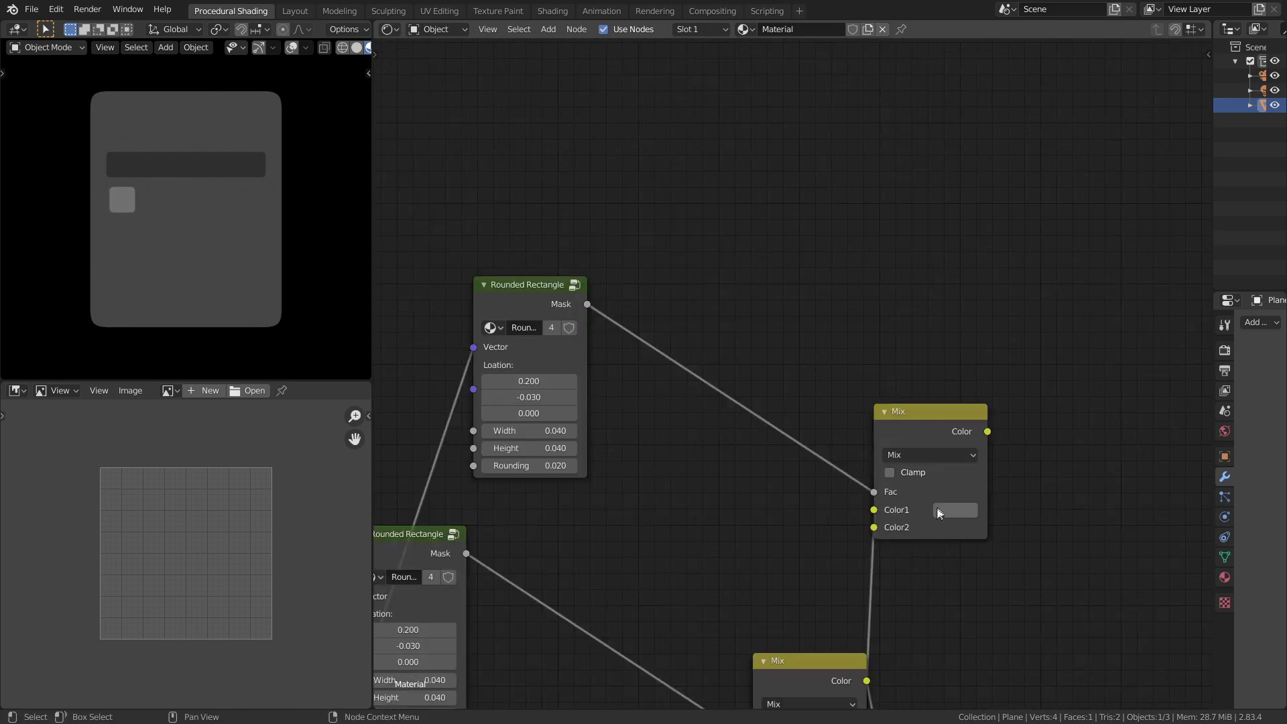
# Add a spare Mix node, sample its default light grey into the topmost connected Mix's Color1 and preview that Mix
pyautogui.click(955, 509)
pyautogui.click(961, 510)
pyautogui.press('q')
pyautogui.click(805, 313)
pyautogui.click(827, 223)
pyautogui.click(955, 510)
pyautogui.click(1064, 440)
pyautogui.click(918, 344)
pyautogui.click(927, 432)
# Set the topmost Rounded Rectangle's Location to X -0.150, Y 0.220 and its Width to 0.090
pyautogui.moveTo(926, 432); pyautogui.dragTo(1152, 437, button='middle')
pyautogui.scroll(2, 809, 419)
pyautogui.moveTo(750, 399); pyautogui.dragTo(754, 437)
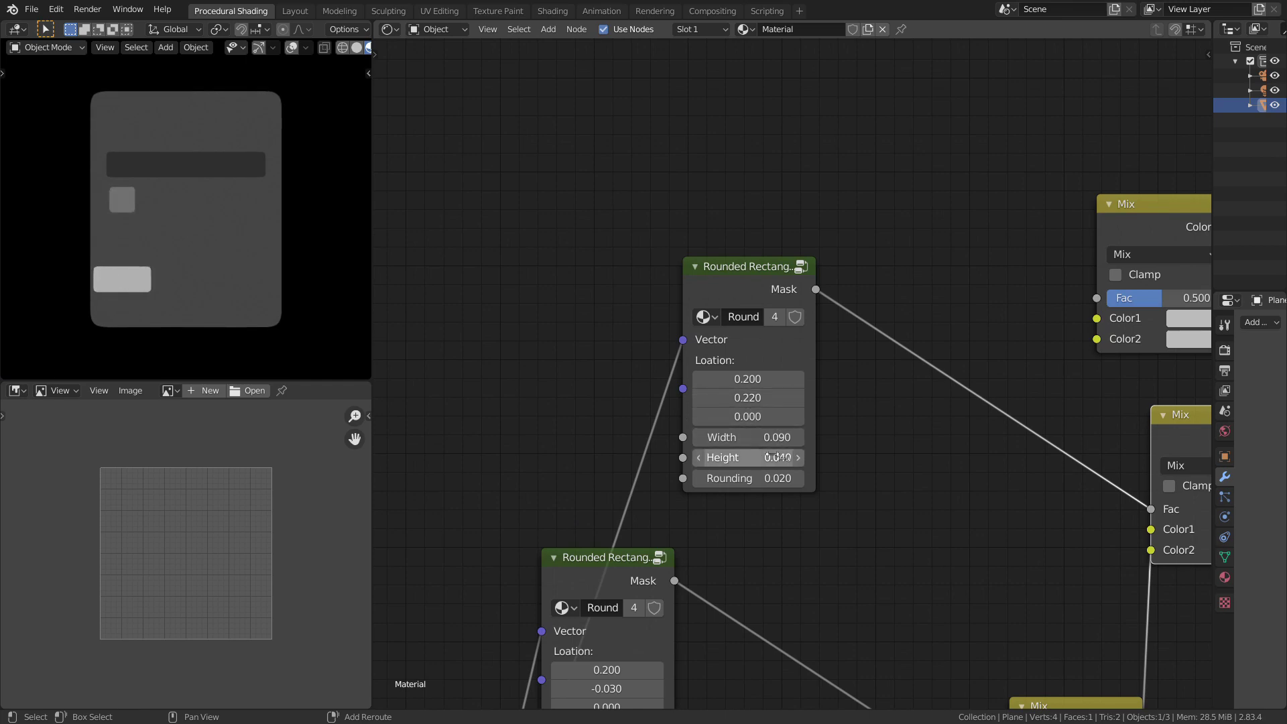
pyautogui.moveTo(749, 380); pyautogui.dragTo(726, 379)
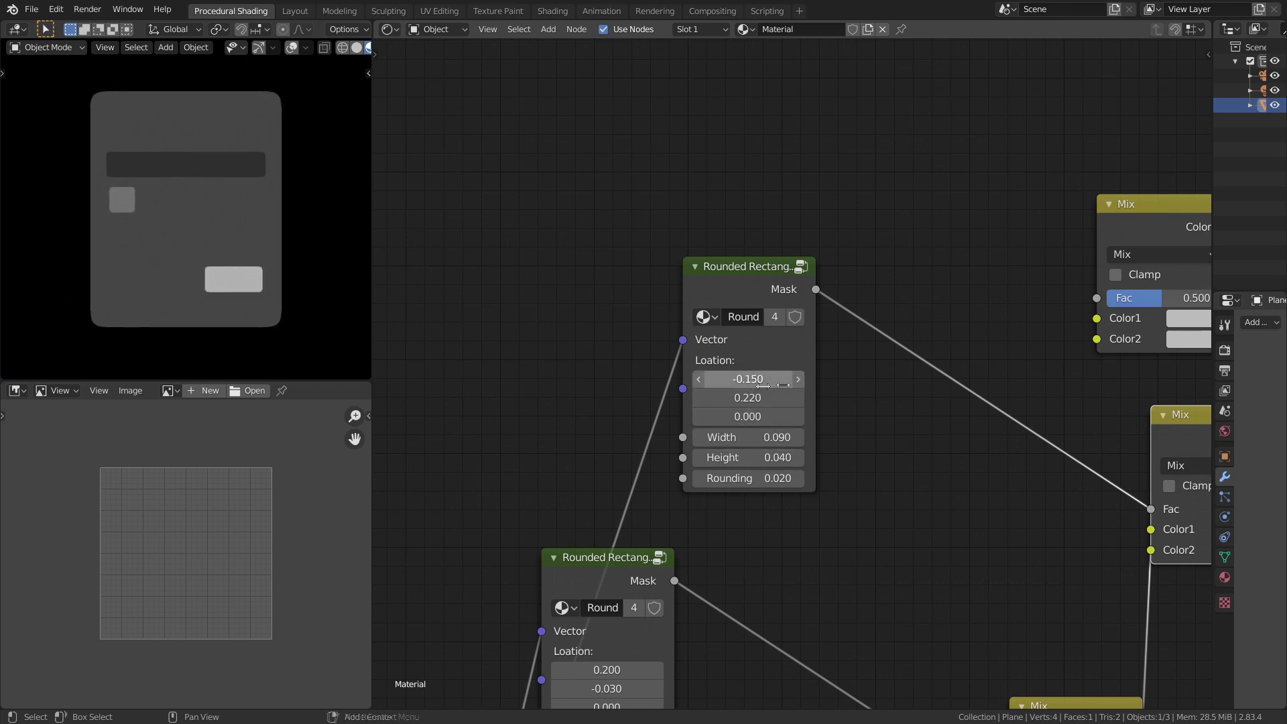
# Duplicate the topmost Rounded Rectangle and Mix pair above with its input links and chain the previous Mix's Color into Color2
pyautogui.scroll(-2, 785, 417)
pyautogui.moveTo(578, 474); pyautogui.dragTo(878, 397)
pyautogui.hotkey('shift', 'd')
pyautogui.click(736, 159)
pyautogui.moveTo(844, 248); pyautogui.dragTo(826, 321)
pyautogui.moveTo(965, 413); pyautogui.dragTo(845, 248)
pyautogui.keyDown('shift'); pyautogui.moveTo(740, 236); pyautogui.dragTo(781, 439, button='middle'); pyautogui.keyUp('shift')
# Set the copied Rounded Rectangle's Location to X -0.15 and Y 0.310
pyautogui.scroll(6, 715, 345)
pyautogui.keyDown('shift'); pyautogui.moveTo(558, 333); pyautogui.dragTo(706, 409, button='middle'); pyautogui.keyUp('shift')
pyautogui.keyDown('shift'); pyautogui.moveTo(705, 389); pyautogui.dragTo(709, 389); pyautogui.keyUp('shift')
pyautogui.click(710, 389)
pyautogui.click(828, 413)
pyautogui.click(724, 390)
pyautogui.click(686, 373)
pyautogui.doubleClick(692, 387)
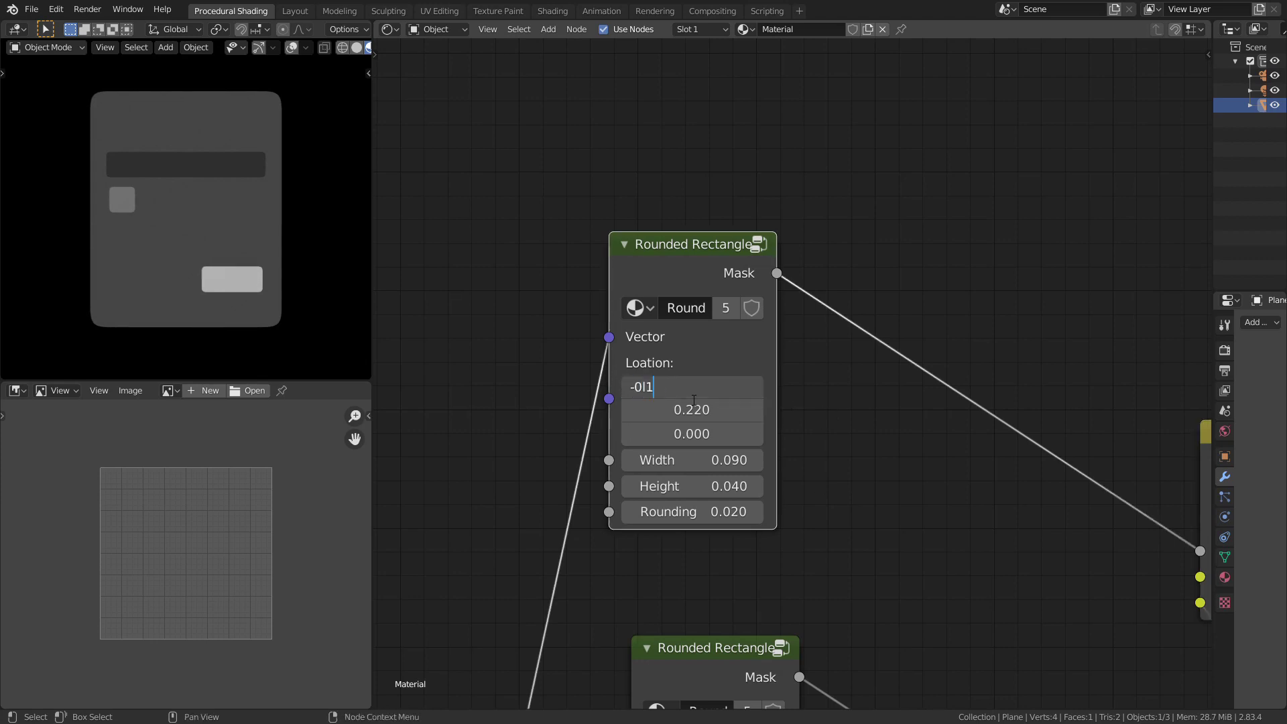
pyautogui.write('-0.15')
pyautogui.press('Return')
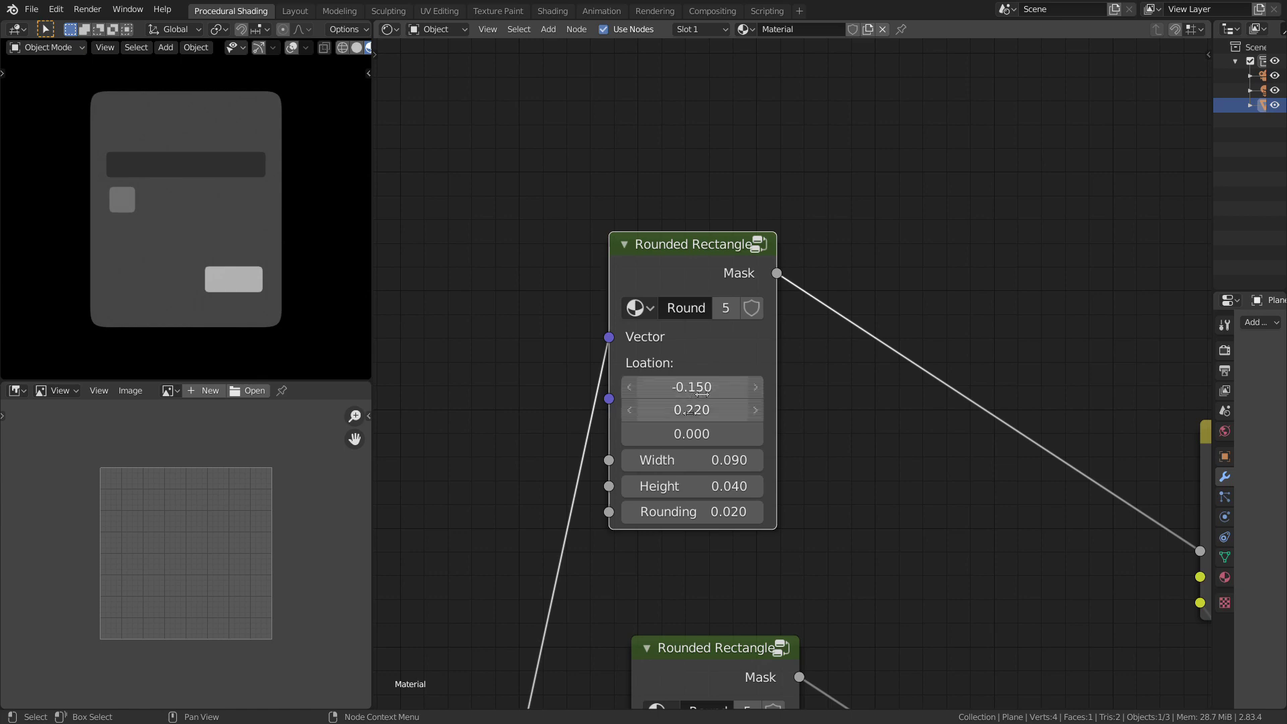
pyautogui.moveTo(718, 408); pyautogui.dragTo(724, 408)
# Duplicate the new Rounded Rectangle and Mix pair with its links, place it higher and chain the previous Mix into its Color2
pyautogui.scroll(-2, 850, 436)
pyautogui.moveTo(895, 489); pyautogui.dragTo(492, 456, button='middle')
pyautogui.scroll(-9, 872, 442)
pyautogui.moveTo(575, 285); pyautogui.dragTo(882, 434)
pyautogui.hotkey('ctrl', 'shift', 'd')
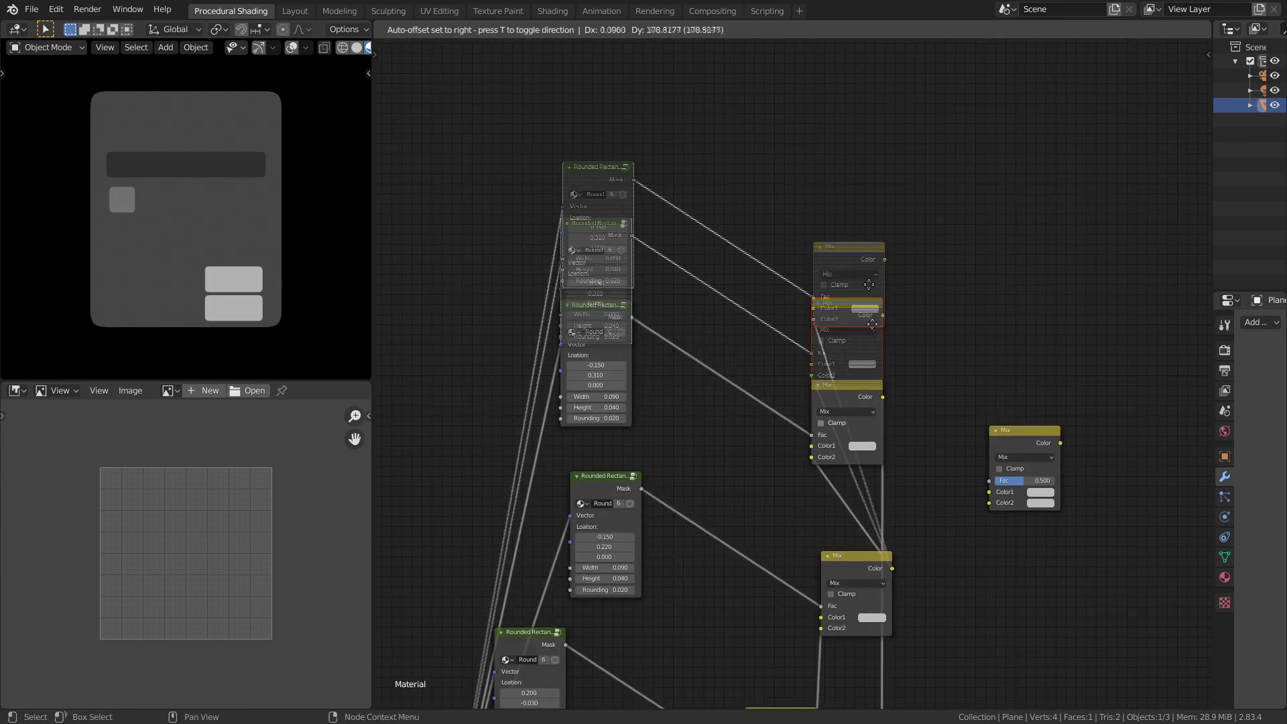
pyautogui.click(889, 253)
pyautogui.moveTo(889, 253); pyautogui.dragTo(901, 349, button='middle')
pyautogui.moveTo(831, 374)
pyautogui.mouseDown()
pyautogui.moveTo(903, 460)
pyautogui.moveTo(832, 376)
pyautogui.mouseUp()
pyautogui.moveTo(939, 442); pyautogui.dragTo(860, 443, button='middle')
pyautogui.scroll(-1, 872, 449)
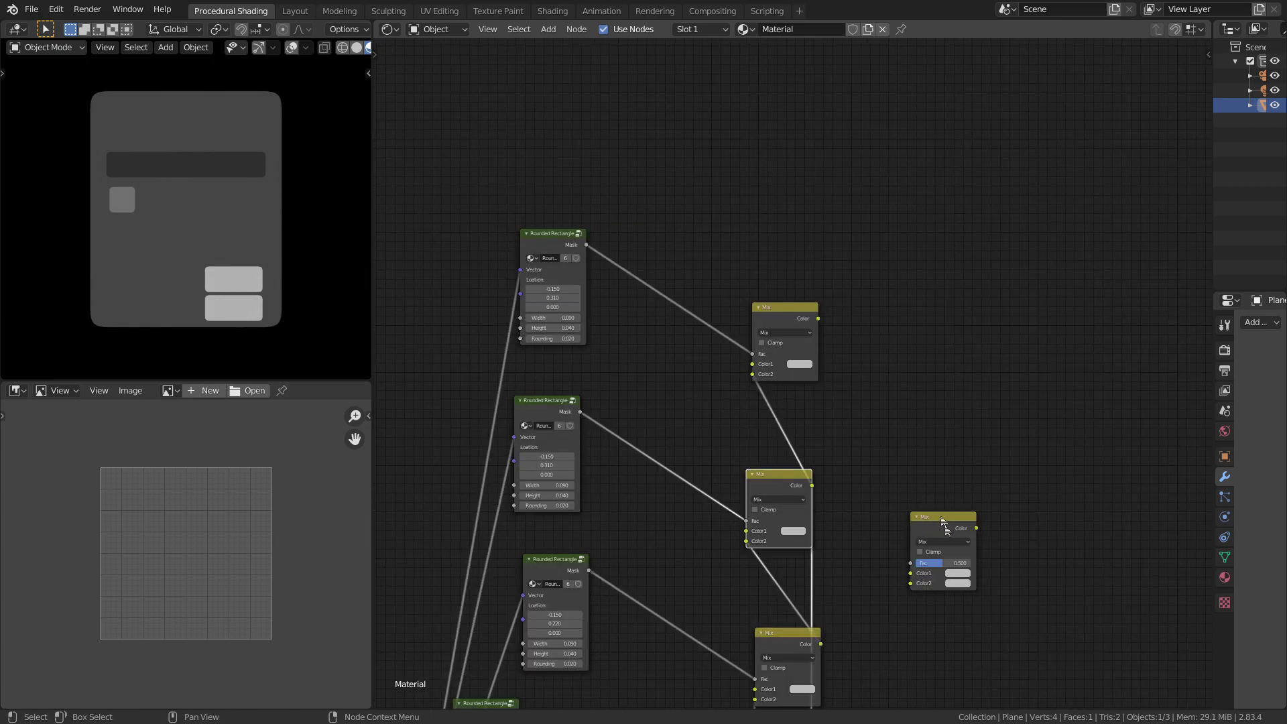
# Move the spare Mix node up out of the way, set the topmost chained Mix's Color1 to a darker grey and preview it
pyautogui.moveTo(941, 523); pyautogui.dragTo(928, 359)
pyautogui.scroll(9, 793, 369)
pyautogui.moveTo(793, 369); pyautogui.dragTo(773, 424, button='middle')
pyautogui.click(785, 412)
pyautogui.click(918, 336)
pyautogui.click(1065, 492)
pyautogui.moveTo(769, 378); pyautogui.dragTo(897, 445, button='middle')
pyautogui.keyDown('ctrl'); pyautogui.keyDown('shift'); pyautogui.click(897, 445); pyautogui.keyUp('shift'); pyautogui.keyUp('ctrl')
# Set the topmost Rounded Rectangle's Location to X 0, Y 0.110, its Width to 0.240 and Height to 0.050
pyautogui.moveTo(578, 359); pyautogui.dragTo(1046, 456, button='middle')
pyautogui.scroll(2, 939, 442)
pyautogui.moveTo(875, 425); pyautogui.dragTo(942, 449)
pyautogui.write('0')
pyautogui.press('Return')
pyautogui.scroll(1, 929, 463)
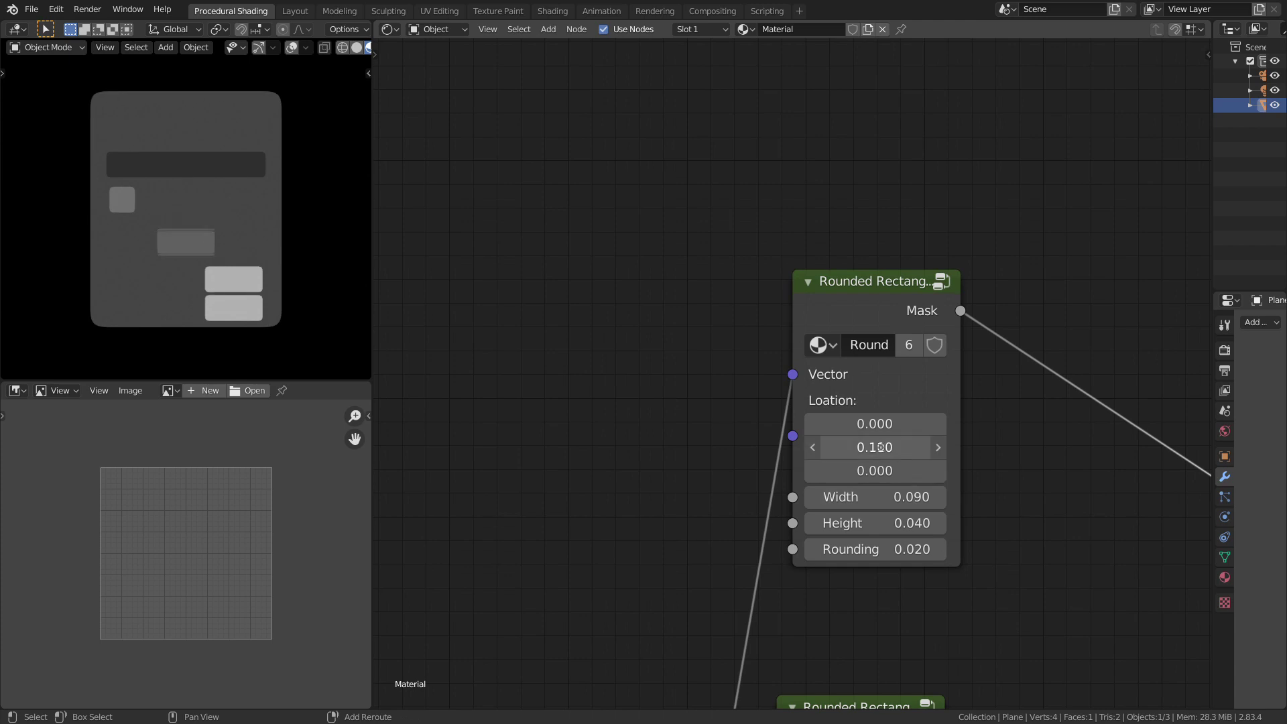
pyautogui.moveTo(872, 496); pyautogui.dragTo(878, 523)
# Move the Circles group node from beneath the rectangles to above the topmost Rounded Rectangle
pyautogui.scroll(-6, 1072, 533)
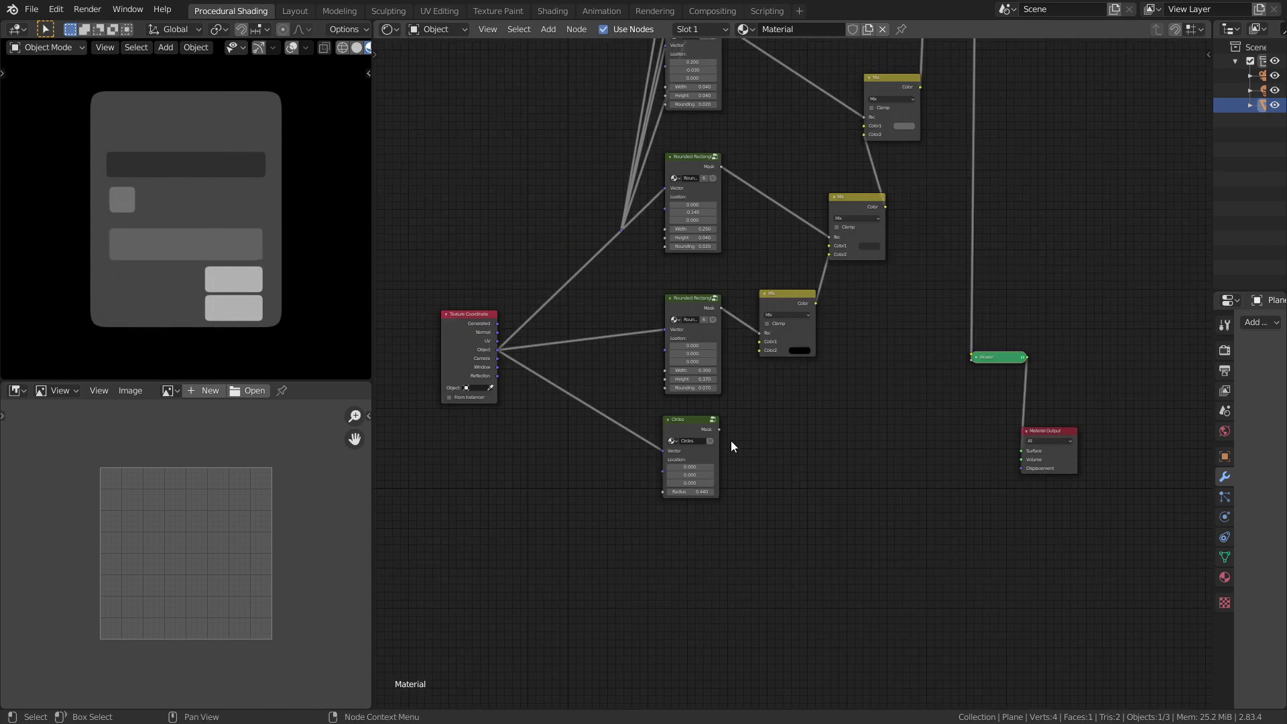
pyautogui.scroll(-5, 731, 441)
pyautogui.moveTo(747, 533); pyautogui.dragTo(843, 128)
pyautogui.scroll(2, 843, 228)
pyautogui.moveTo(843, 228); pyautogui.dragTo(744, 408, button='middle')
pyautogui.scroll(9, 783, 376)
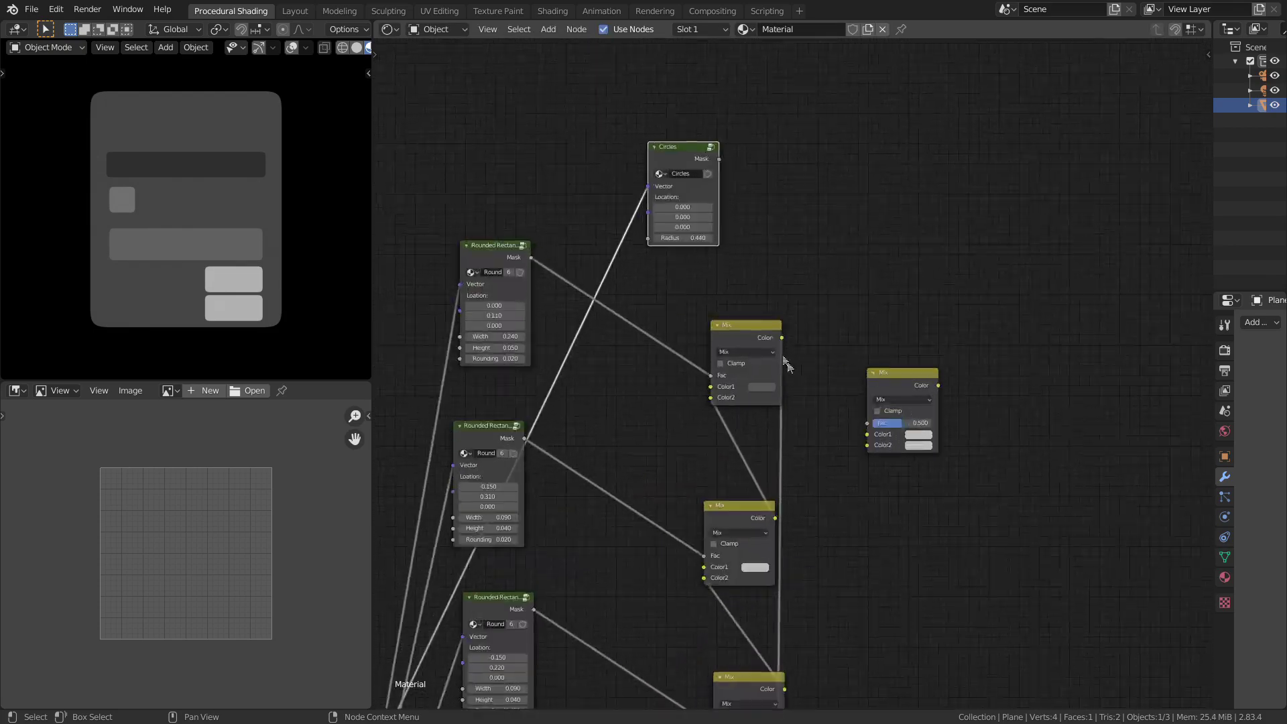
# Preview the Circles node's Mask and set its Radius to 0.070
pyautogui.scroll(5, 785, 362)
pyautogui.moveTo(697, 227); pyautogui.dragTo(828, 393, button='middle')
pyautogui.scroll(4, 829, 393)
pyautogui.keyDown('ctrl'); pyautogui.keyDown('shift'); pyautogui.click(757, 161); pyautogui.keyUp('shift'); pyautogui.keyUp('ctrl')
pyautogui.moveTo(772, 323)
pyautogui.mouseDown()
pyautogui.moveTo(758, 324)
pyautogui.moveTo(780, 323)
pyautogui.mouseUp()
# Place the spare Mix beside Circles, connect Mask to Fac and the previous Mix's Color to Color2, and preview it
pyautogui.moveTo(1086, 398); pyautogui.dragTo(959, 368, button='middle')
pyautogui.moveTo(1048, 578); pyautogui.dragTo(962, 234)
pyautogui.moveTo(689, 134); pyautogui.dragTo(901, 324)
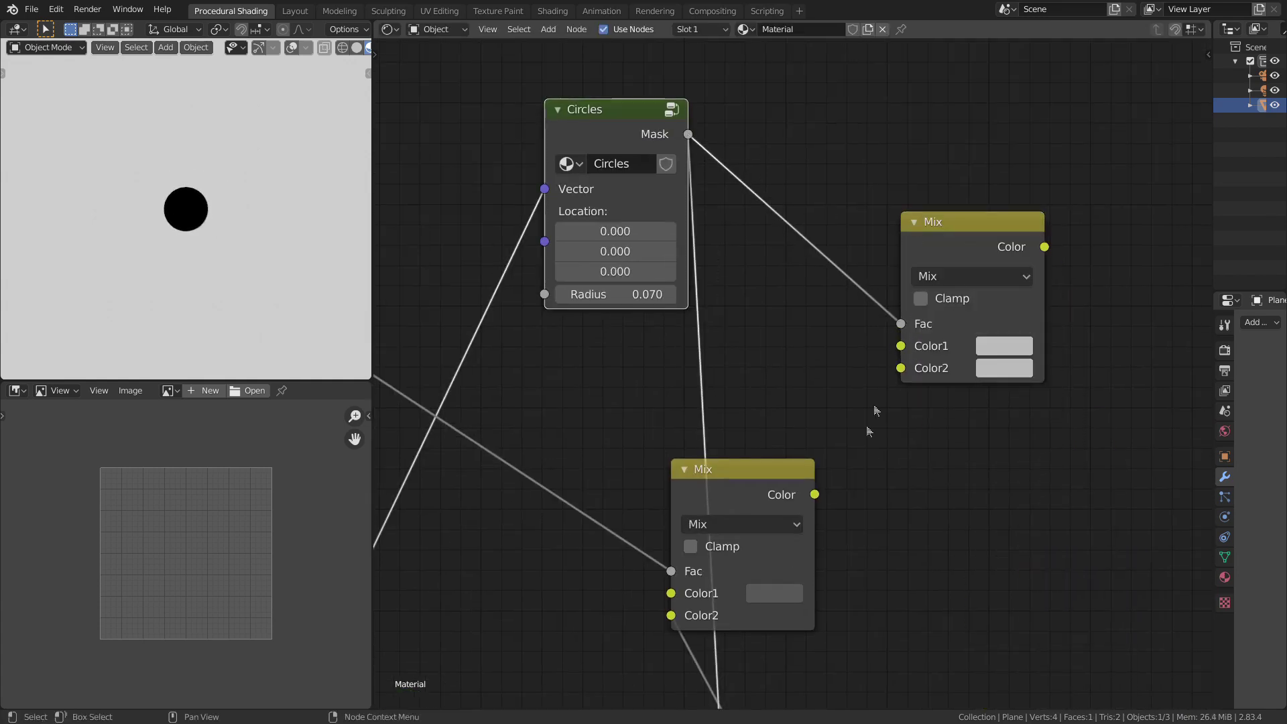
pyautogui.moveTo(815, 497); pyautogui.dragTo(901, 368)
pyautogui.keyDown('ctrl'); pyautogui.keyDown('shift'); pyautogui.click(968, 248); pyautogui.keyUp('shift'); pyautogui.keyUp('ctrl')
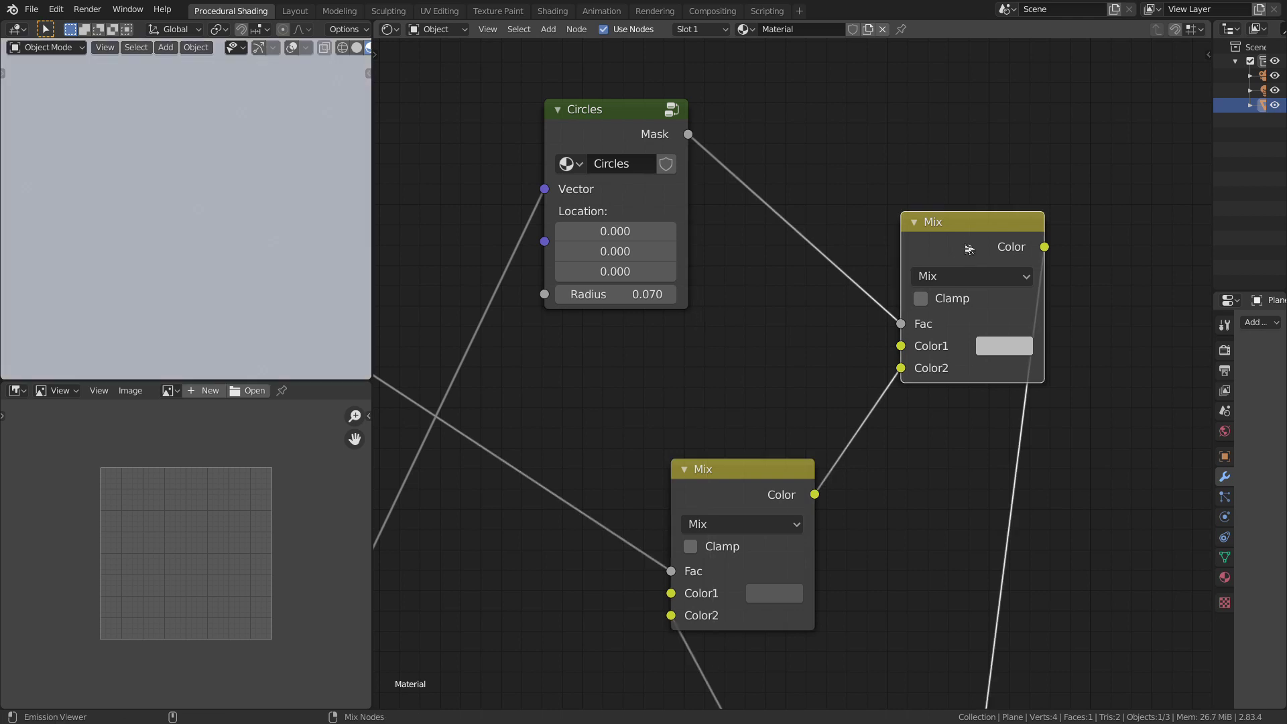
# Set the circle Mix node's Color1 to the yellow sampled from its Color output socket
pyautogui.click(976, 344)
pyautogui.click(1140, 255)
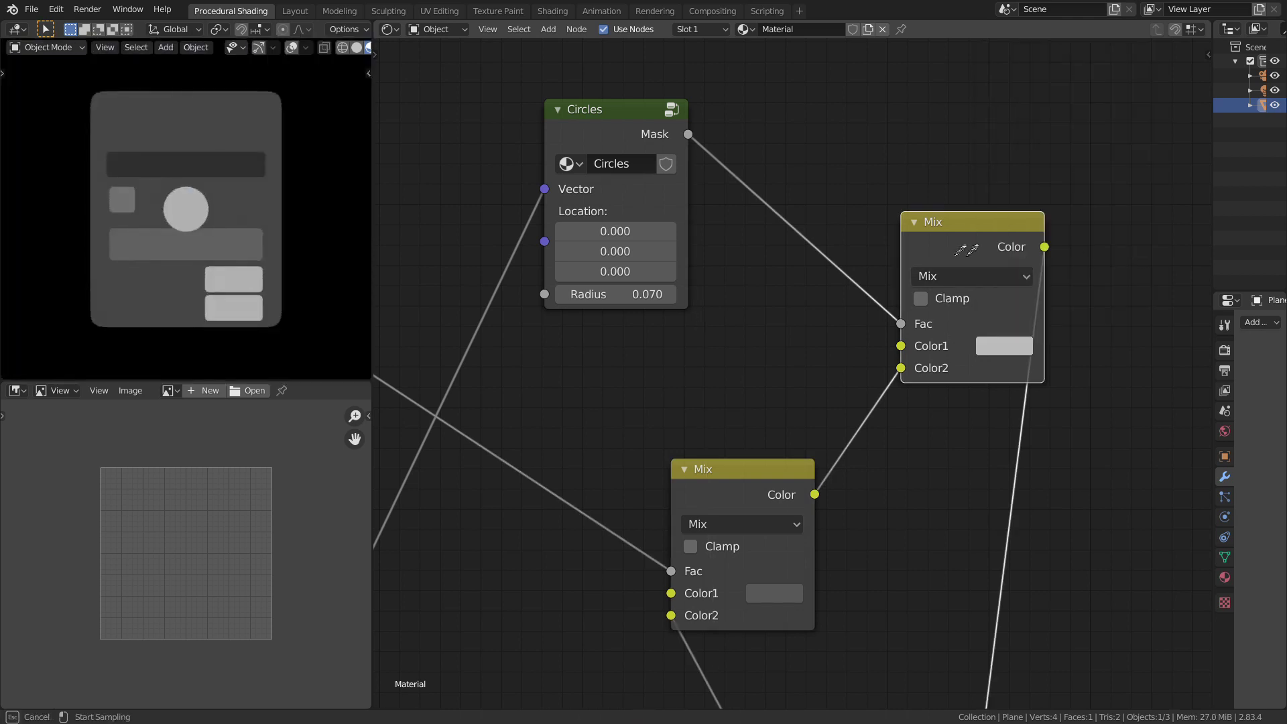
pyautogui.click(1045, 248)
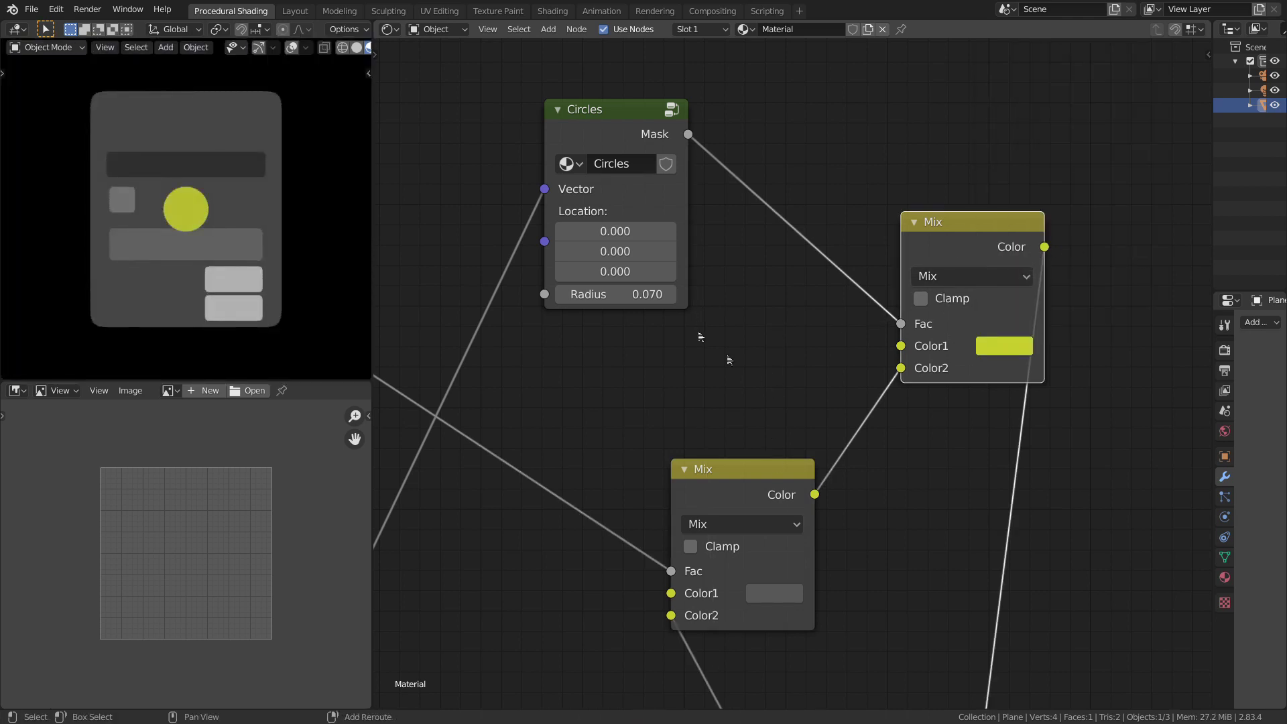
# Set the Circles node's Location to X -0.300, Y -0.220 and its Radius to 0.020
pyautogui.moveTo(612, 250); pyautogui.dragTo(502, 238)
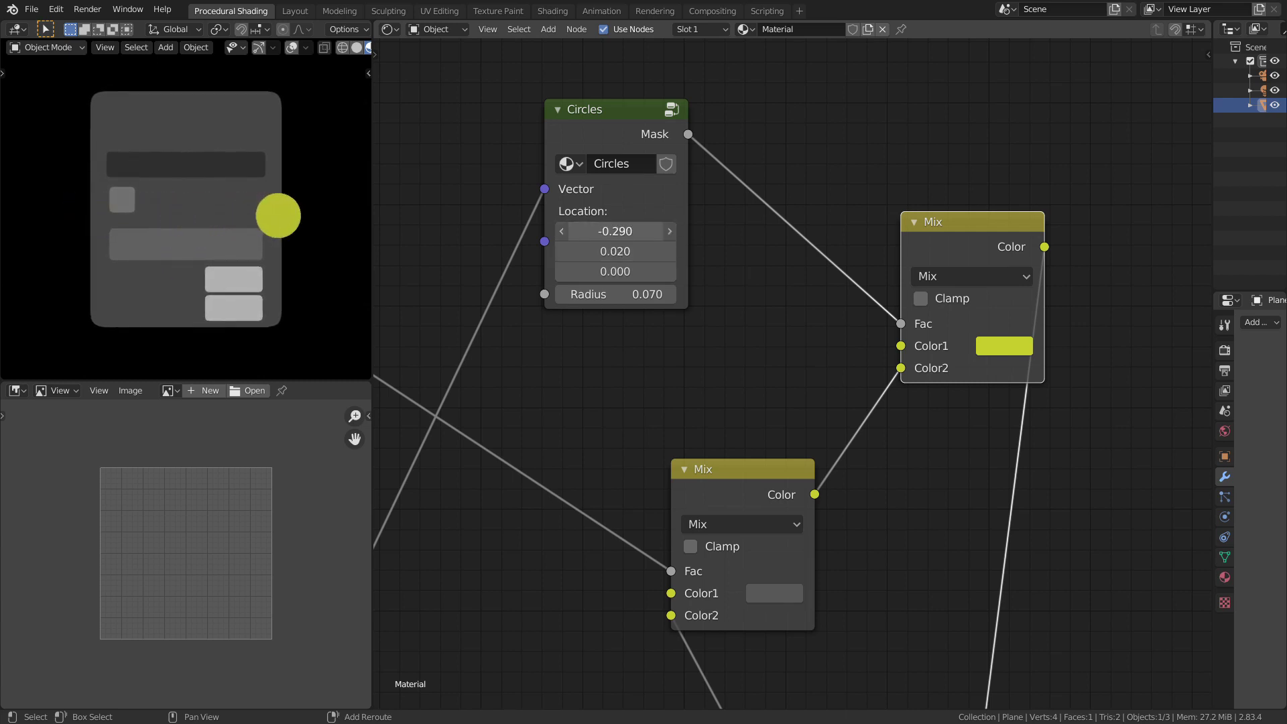
pyautogui.moveTo(615, 231); pyautogui.dragTo(576, 251)
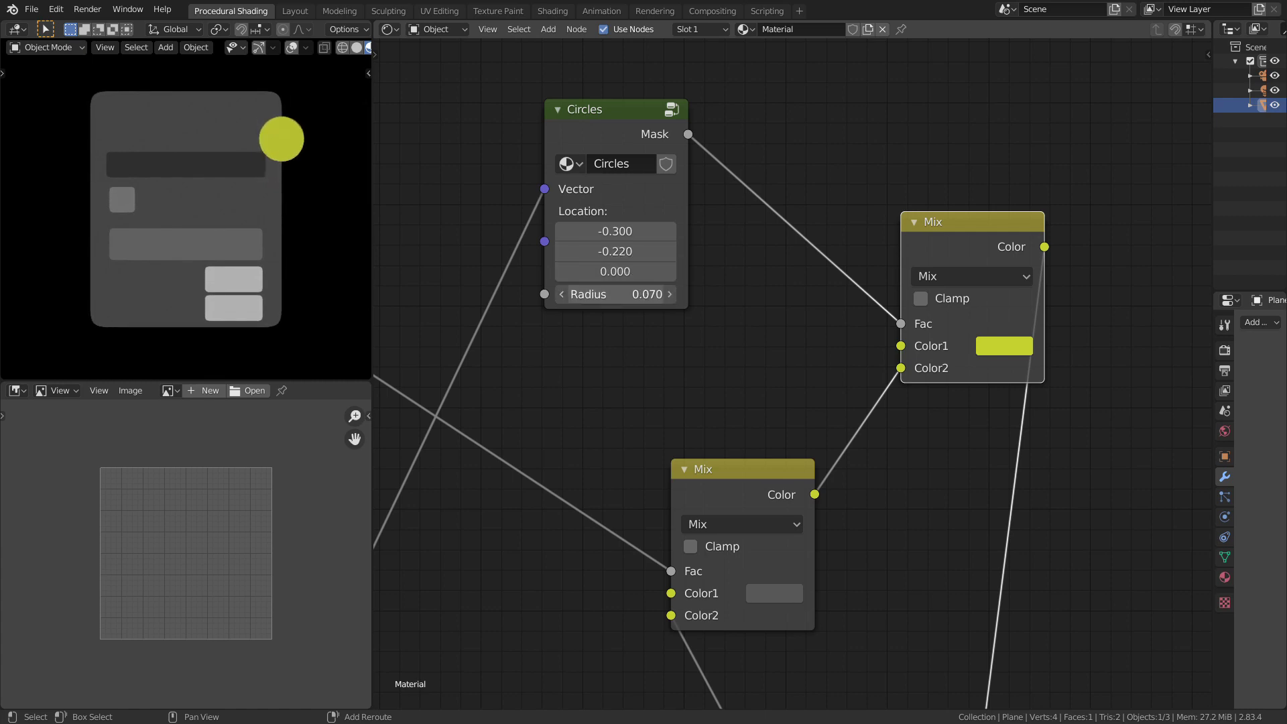
pyautogui.moveTo(615, 295); pyautogui.dragTo(590, 294)
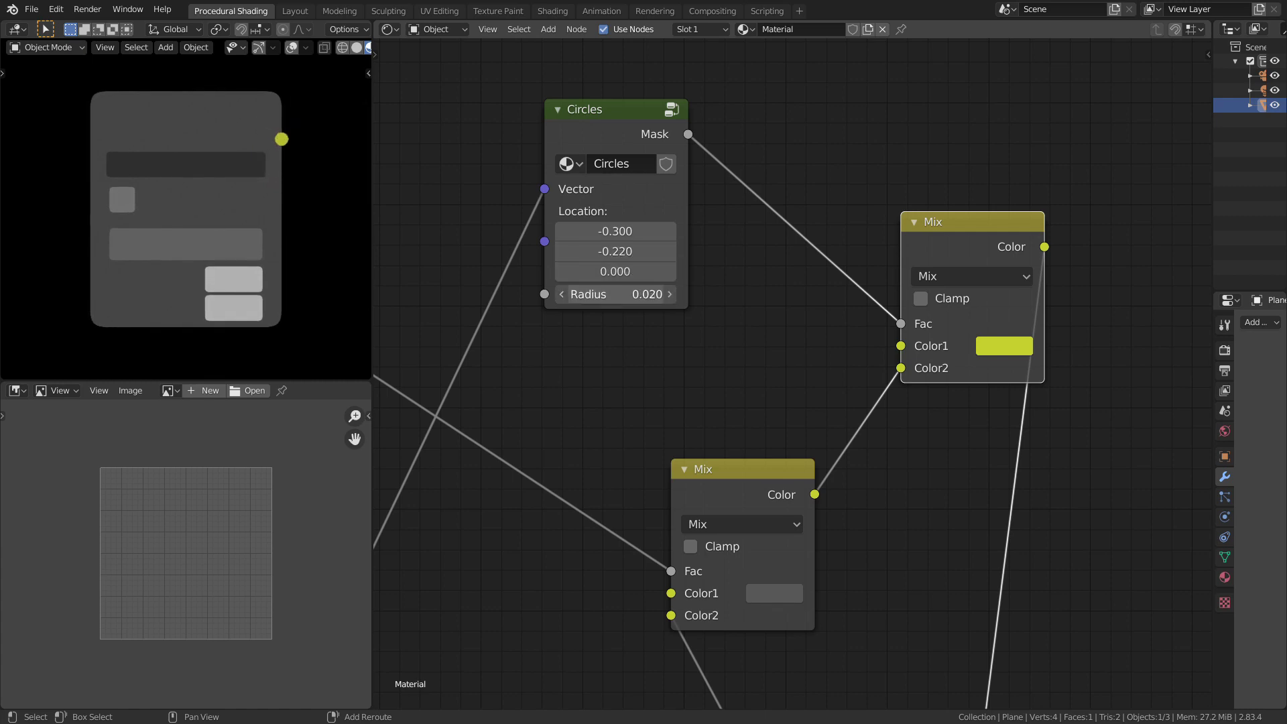
# Duplicate the Circles and Mix pair with its links, stack the chained copies above and set their Location to X 0.300, Y 0.220
pyautogui.scroll(-2, 630, 294)
pyautogui.moveTo(635, 224); pyautogui.dragTo(932, 354)
pyautogui.hotkey('ctrl', 'shift', 'd')
pyautogui.click(950, 173)
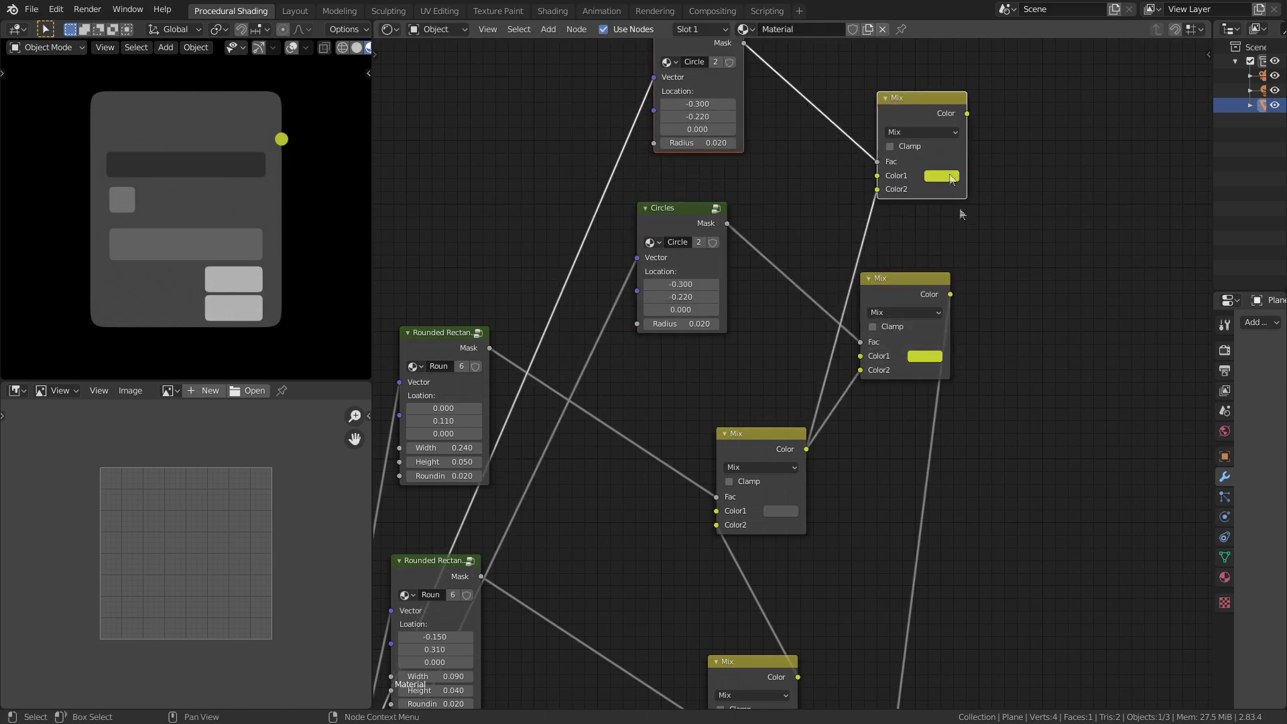
pyautogui.moveTo(973, 254); pyautogui.dragTo(893, 377, button='middle')
pyautogui.scroll(1, 893, 378)
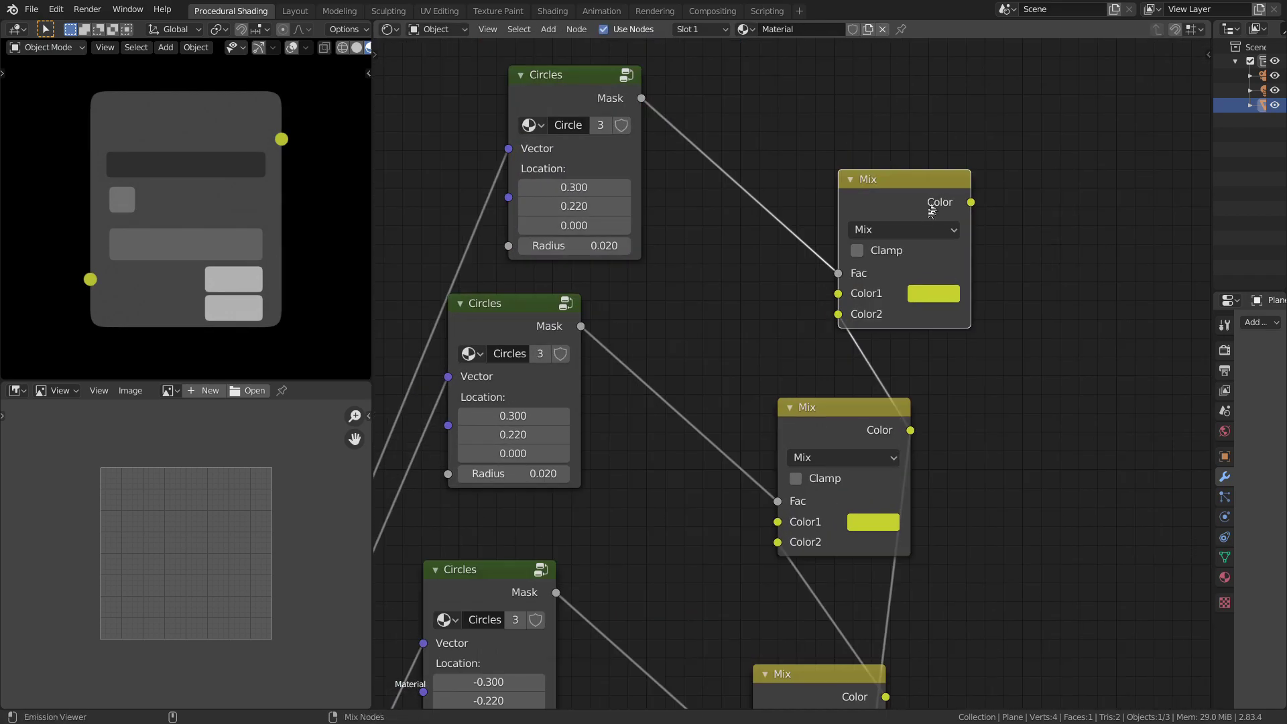
# Set the topmost Circles node's Location Y to 0.300
pyautogui.scroll(2, 830, 226)
pyautogui.scroll(3, 741, 279)
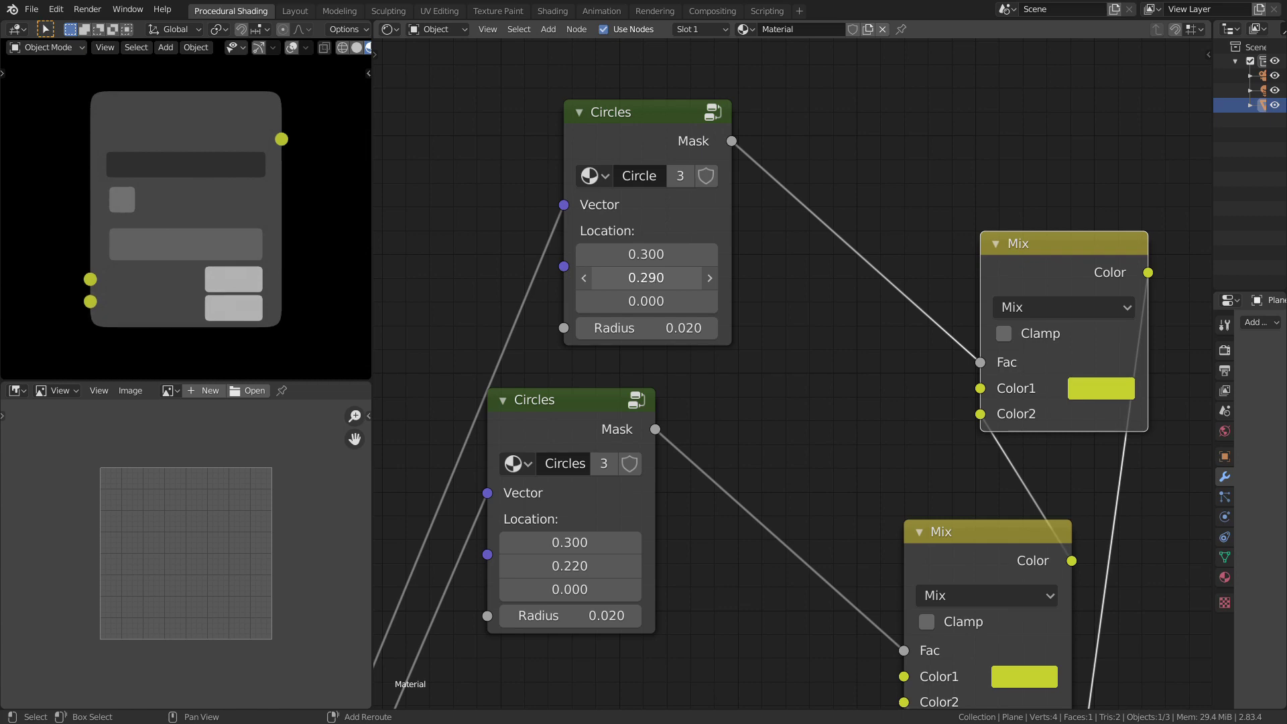
pyautogui.moveTo(814, 286); pyautogui.dragTo(708, 329, button='middle')
# Duplicate the topmost Circles and Mix pair, set the copy's Location Y to 0.120 and its Color1 to light grey
pyautogui.scroll(-3, 704, 321)
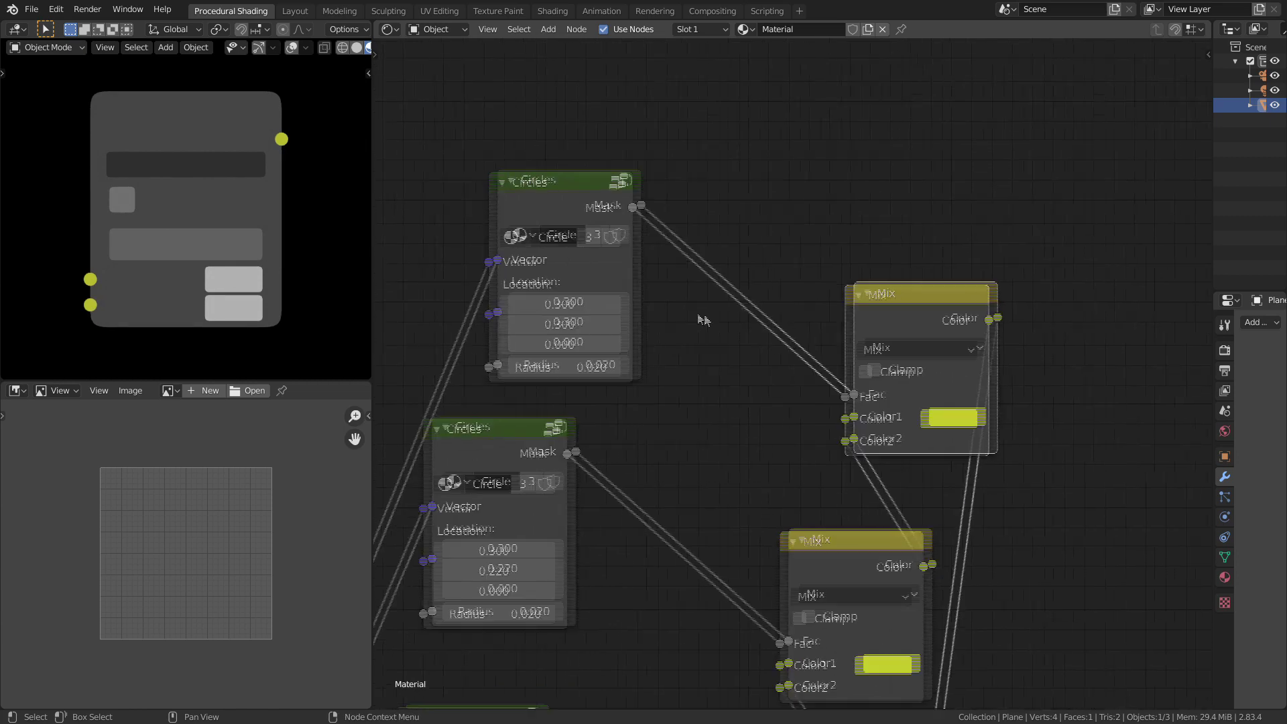
pyautogui.moveTo(523, 157); pyautogui.dragTo(1105, 420)
pyautogui.hotkey('ctrl', 'shift', 'd')
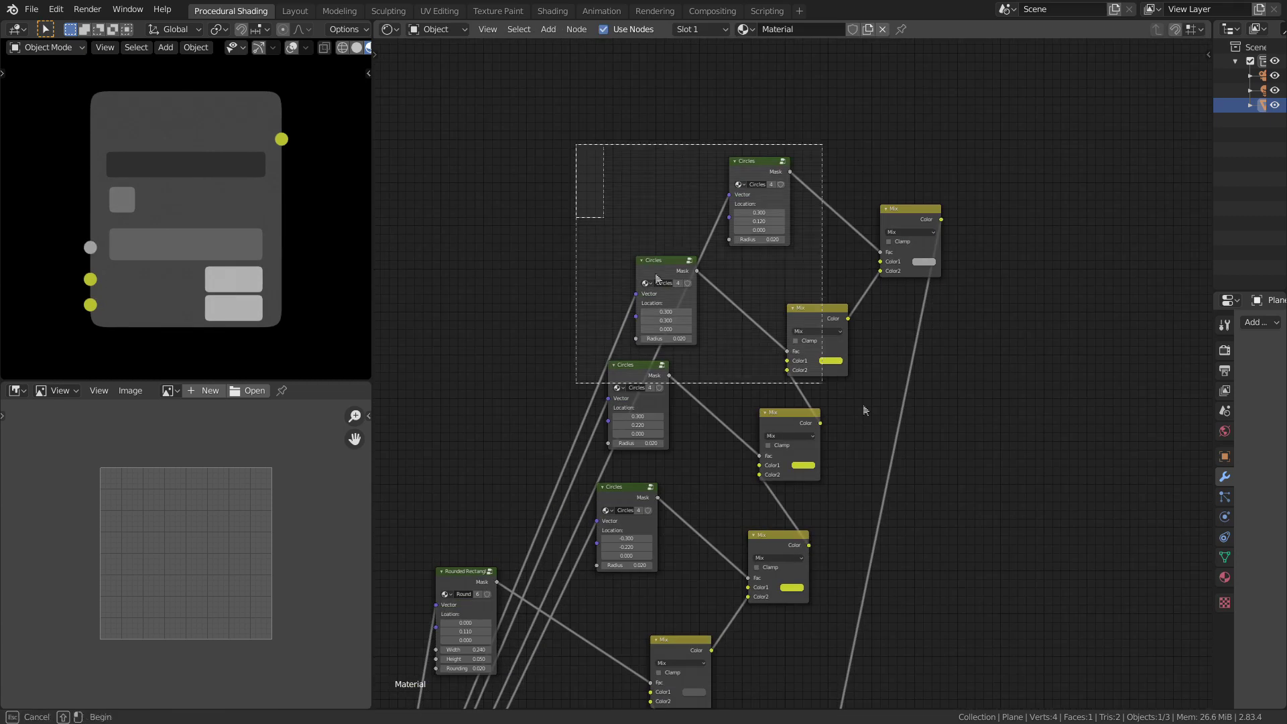
# Move the whole chain of Circles and Mix nodes down below the lowest Rounded Rectangle
pyautogui.scroll(-3, 959, 279)
pyautogui.scroll(4, 960, 280)
pyautogui.scroll(-2, 960, 274)
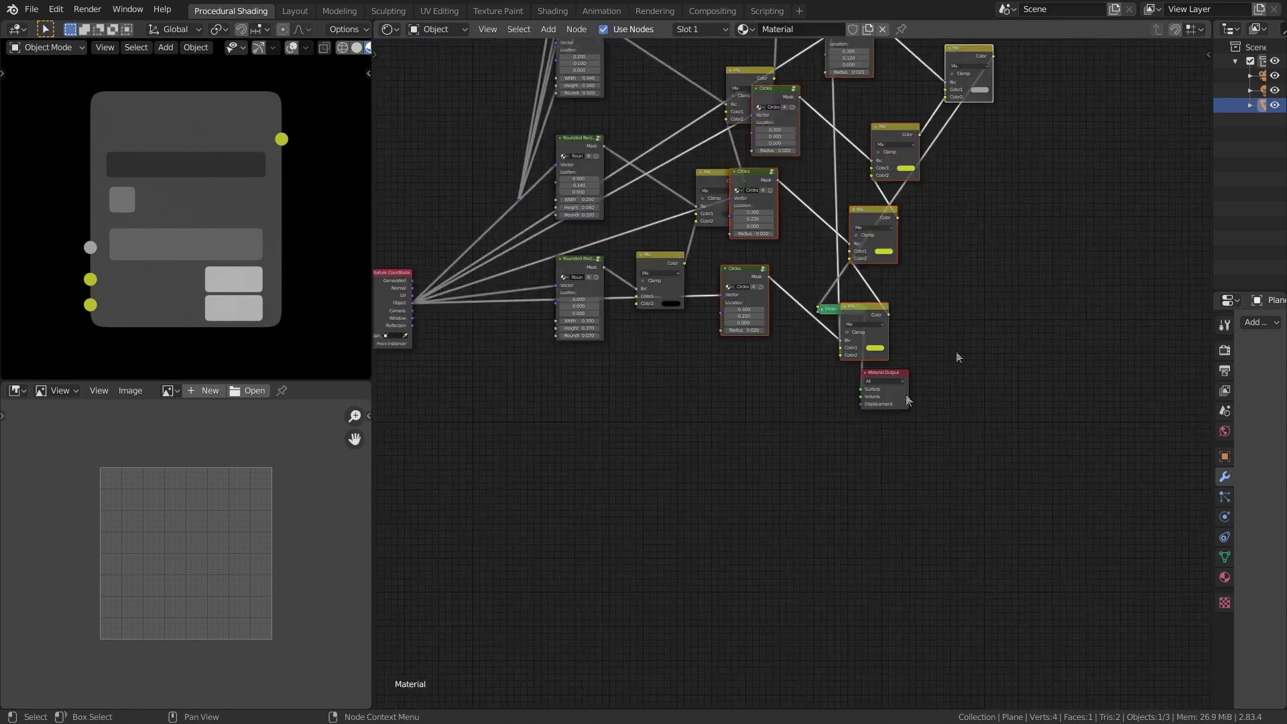
pyautogui.press('g')
pyautogui.click(619, 96)
pyautogui.scroll(5, 813, 250)
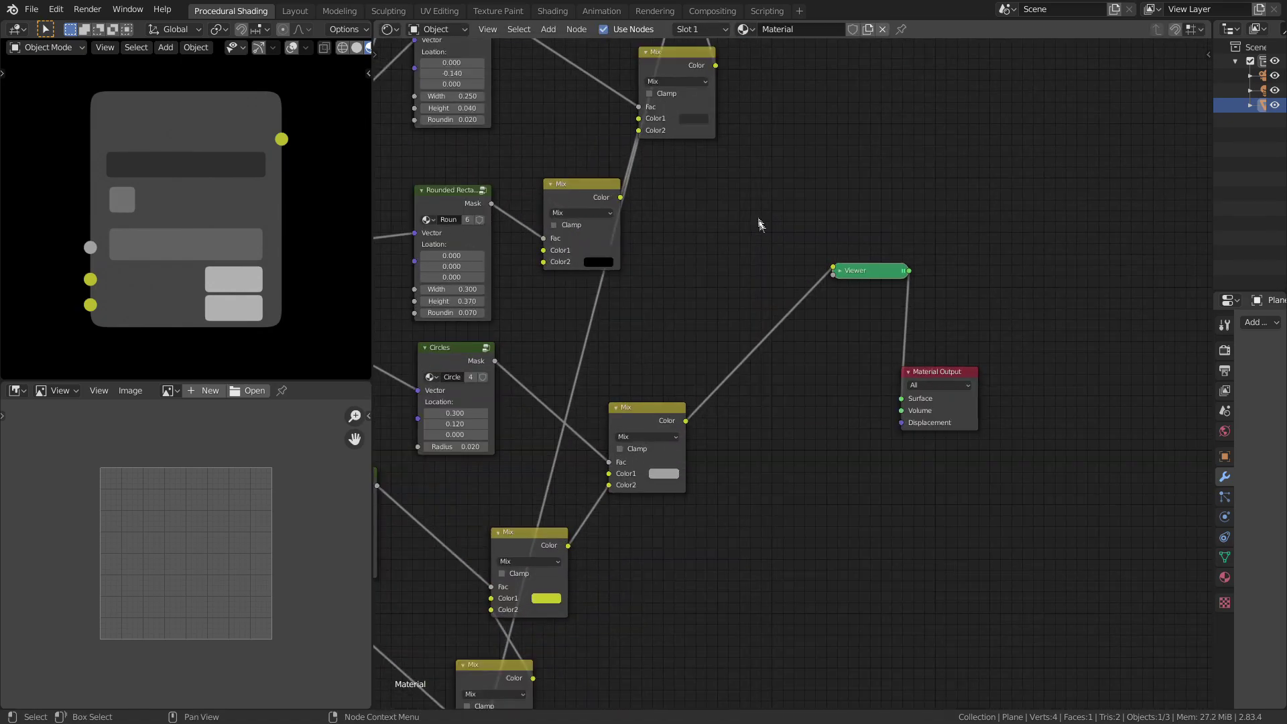
pyautogui.scroll(-3, 740, 385)
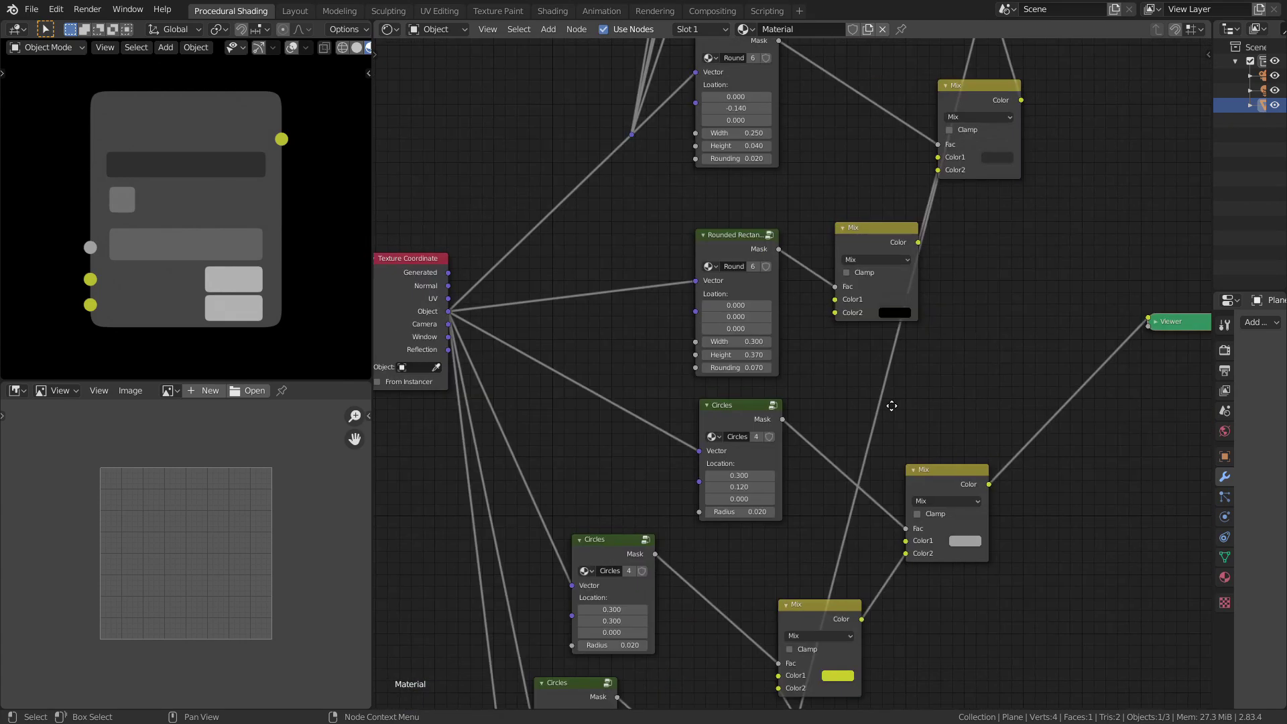
# Add a Separate XYZ node, feed it the Object texture coordinates and preview its Y output
pyautogui.moveTo(925, 398); pyautogui.dragTo(858, 402, button='middle')
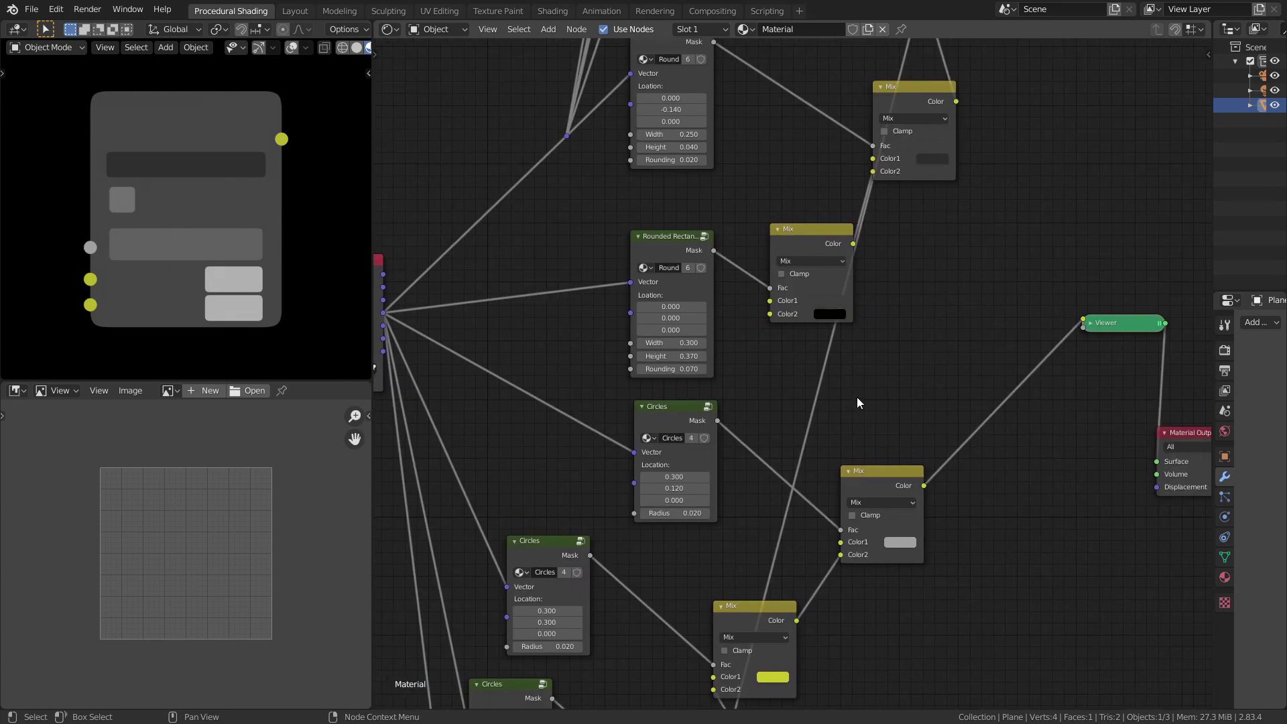
pyautogui.press('q')
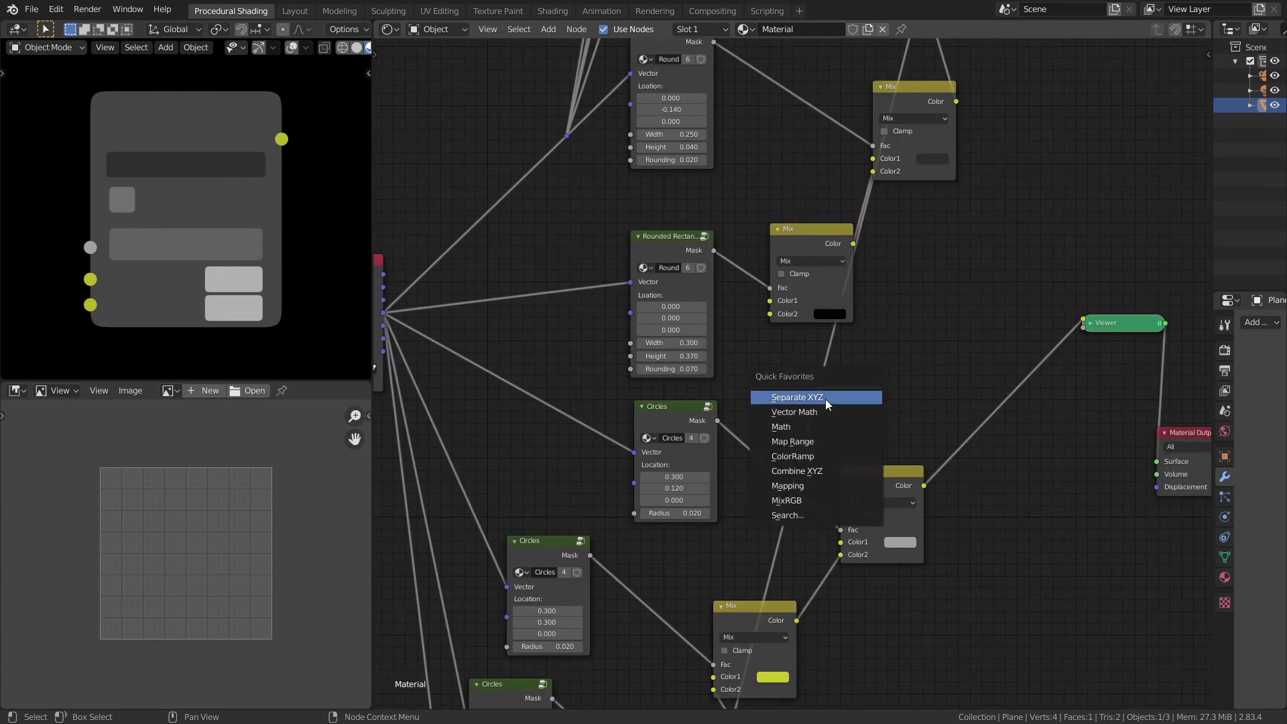
pyautogui.click(827, 402)
pyautogui.click(900, 312)
pyautogui.moveTo(391, 320); pyautogui.dragTo(899, 383)
pyautogui.scroll(2, 792, 376)
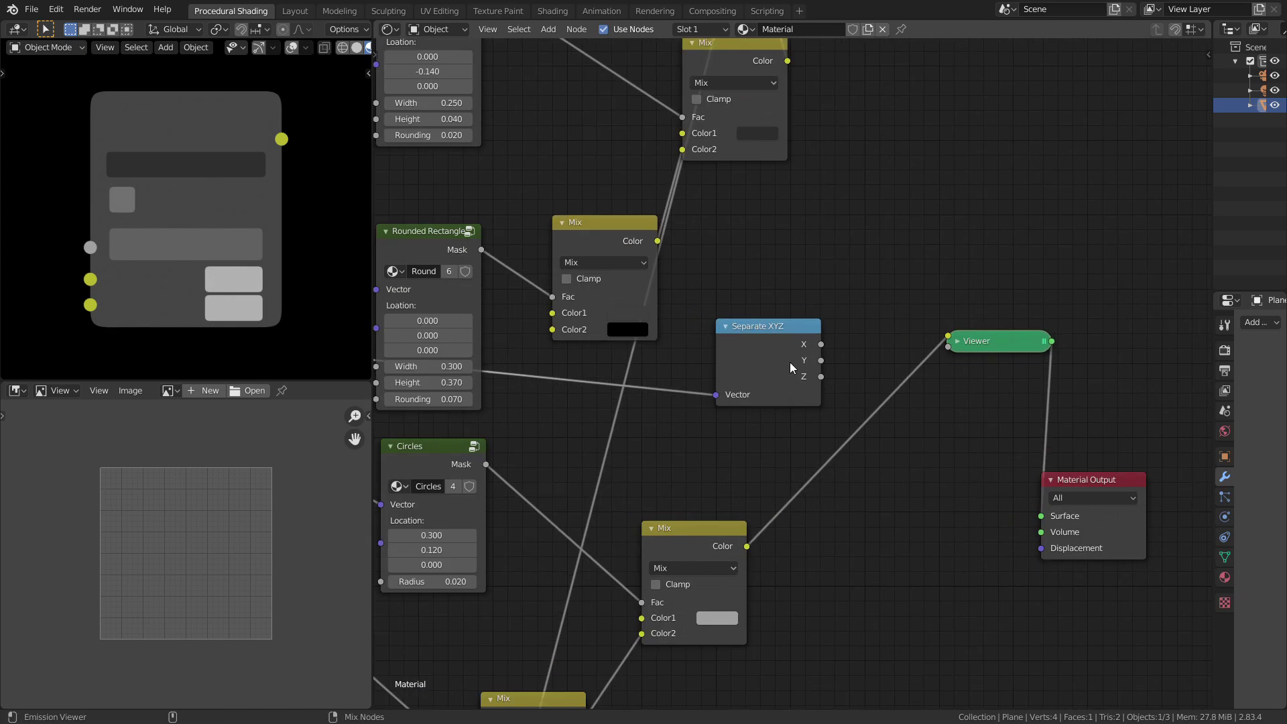
pyautogui.keyDown('ctrl'); pyautogui.keyDown('shift'); pyautogui.click(791, 365); pyautogui.keyUp('shift'); pyautogui.keyUp('ctrl')
pyautogui.keyDown('ctrl'); pyautogui.keyDown('shift'); pyautogui.click(797, 365); pyautogui.keyUp('shift'); pyautogui.keyUp('ctrl')
# Insert a Math node set to Less Than between the Separate XYZ node's Y output and the Viewer
pyautogui.hotkey('shift', 'a')
pyautogui.write('MATH')
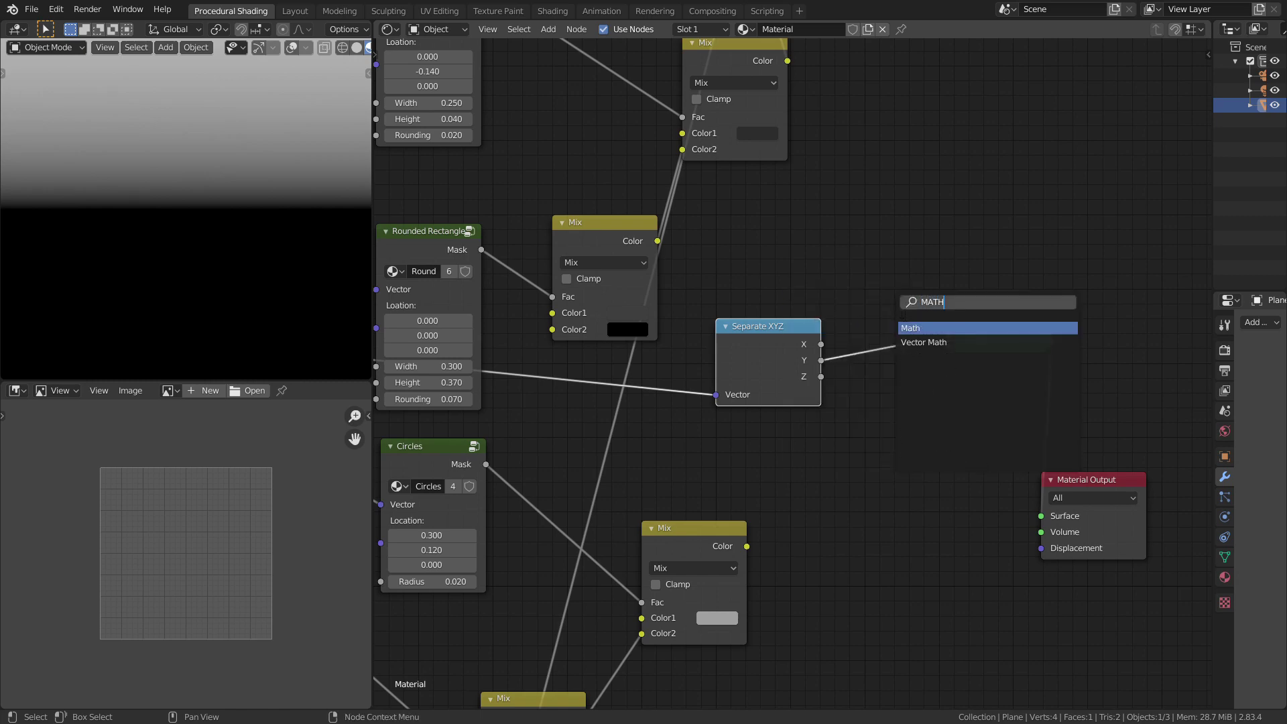
pyautogui.click(923, 328)
pyautogui.click(928, 328)
pyautogui.click(932, 341)
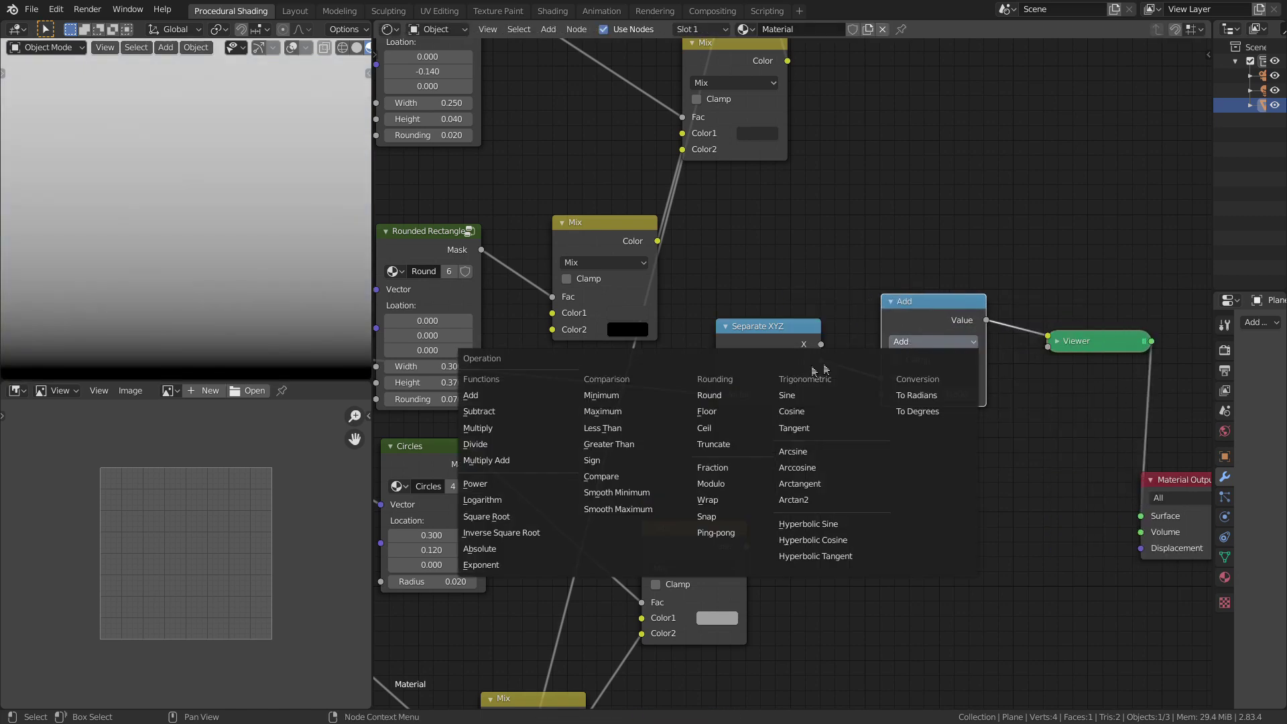
pyautogui.click(624, 428)
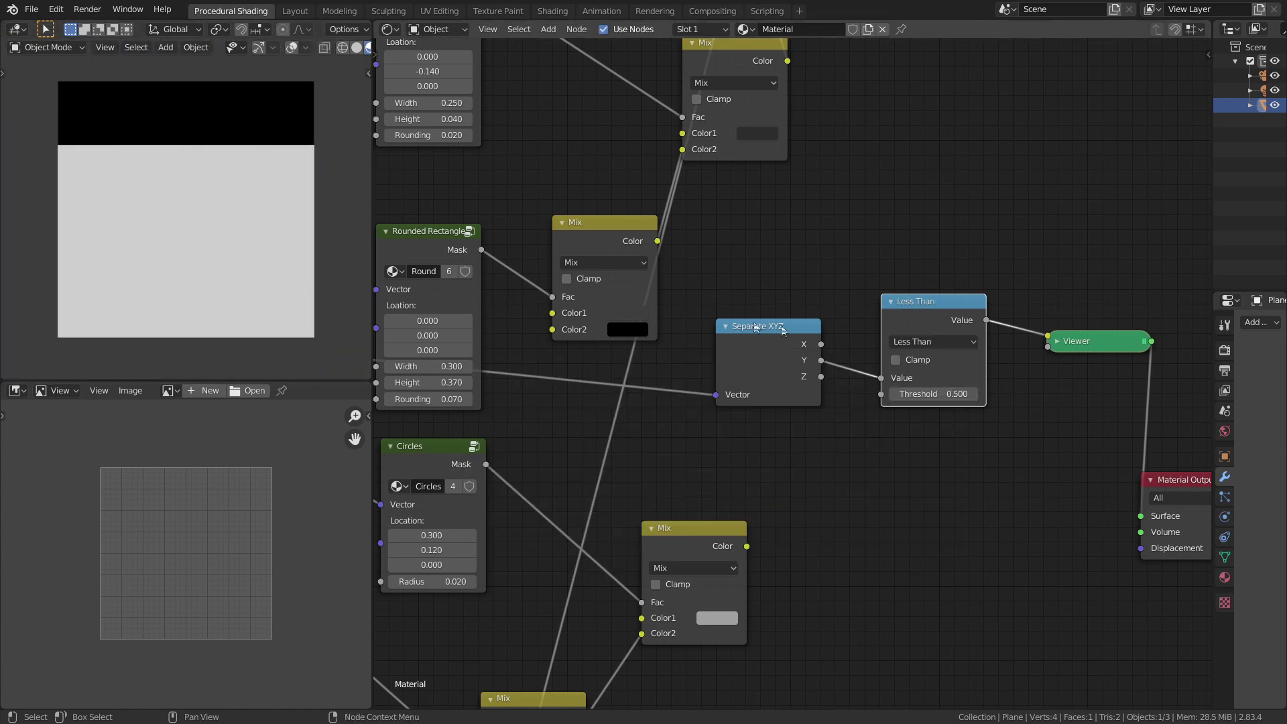
# Combine the lowest Rounded Rectangle mask with the Less Than result using a duplicated Math node set to Add, and preview it
pyautogui.scroll(-1, 603, 301)
pyautogui.keyDown('ctrl'); pyautogui.keyDown('shift'); pyautogui.click(465, 260); pyautogui.keyUp('shift'); pyautogui.keyUp('ctrl')
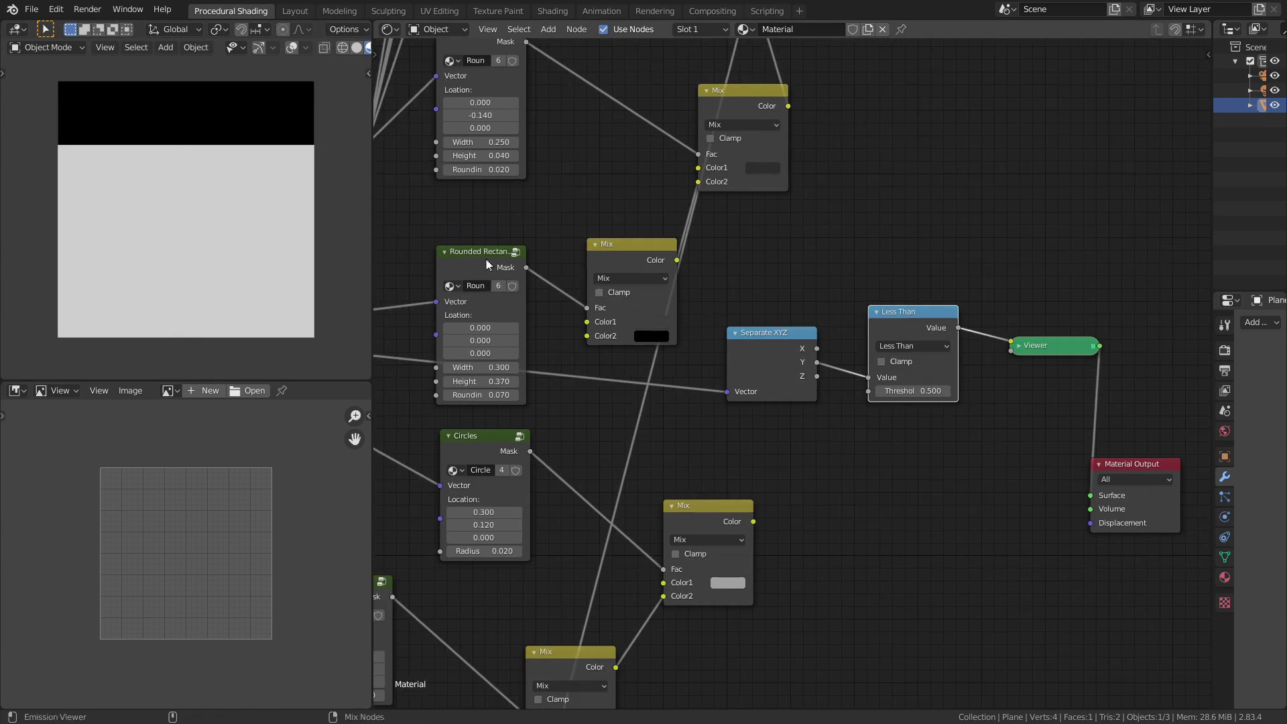
pyautogui.moveTo(922, 337); pyautogui.dragTo(887, 376)
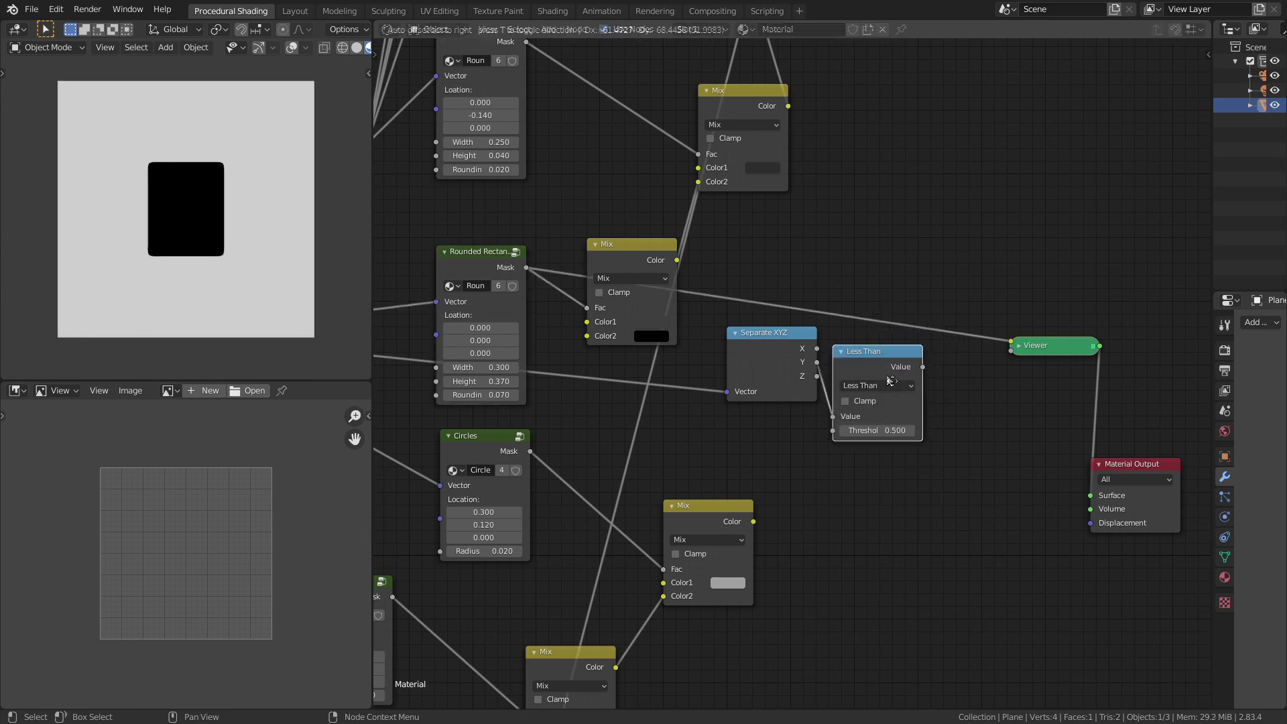
pyautogui.hotkey('shift', 'd')
pyautogui.click(1006, 326)
pyautogui.click(898, 336)
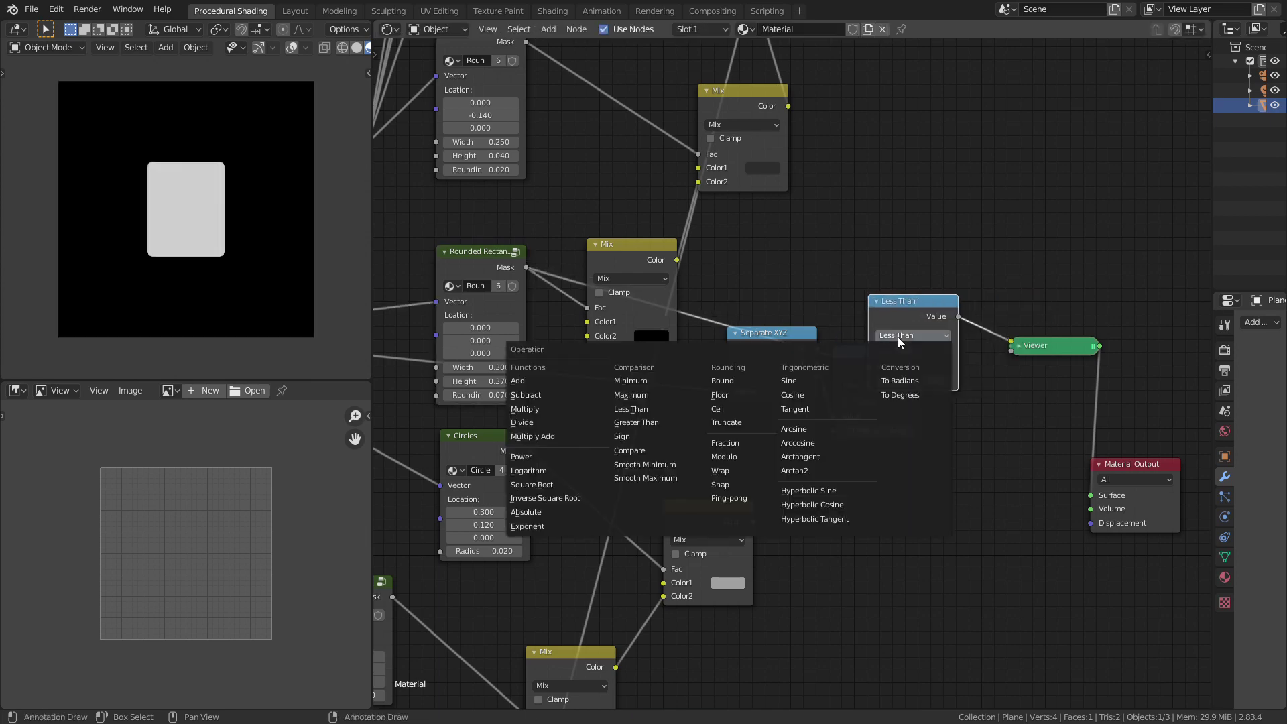
pyautogui.click(536, 380)
pyautogui.moveTo(921, 310); pyautogui.dragTo(1008, 288)
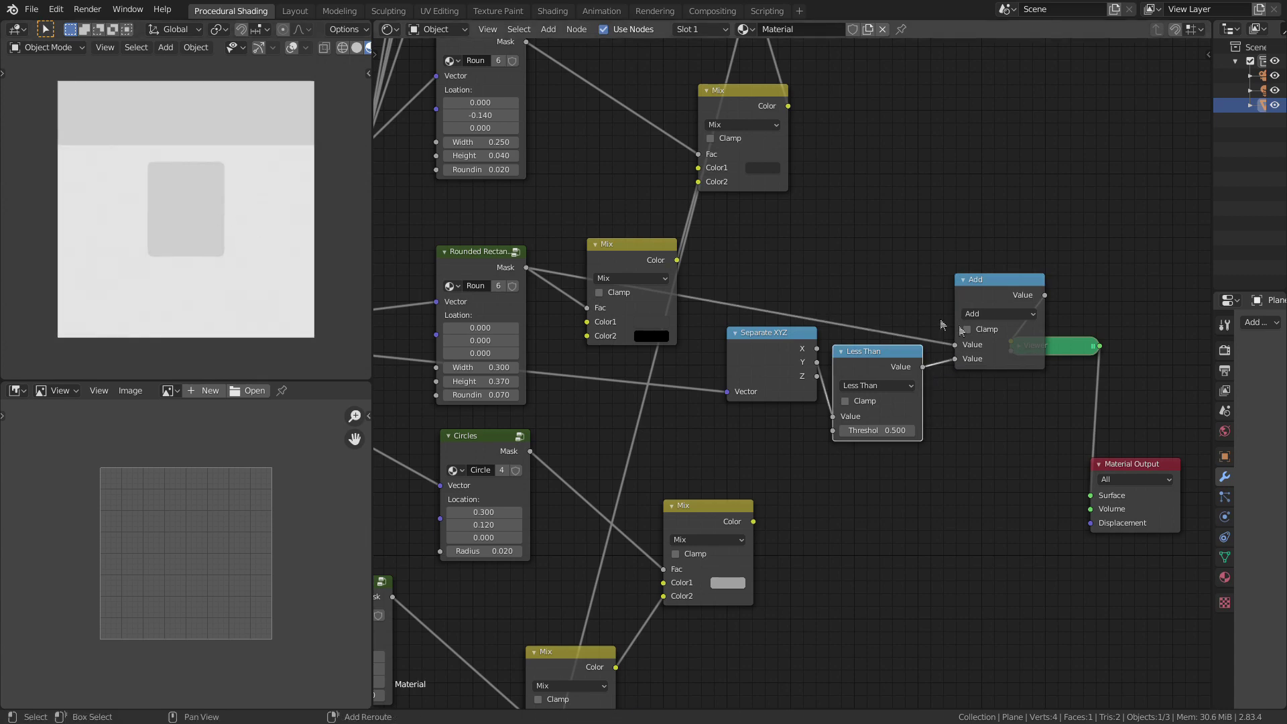
# Set the Less Than threshold to 0.250 and enable Clamp on the Add node
pyautogui.moveTo(885, 431); pyautogui.dragTo(843, 431)
pyautogui.moveTo(963, 445); pyautogui.dragTo(876, 441, button='middle')
pyautogui.scroll(3, 275, 216)
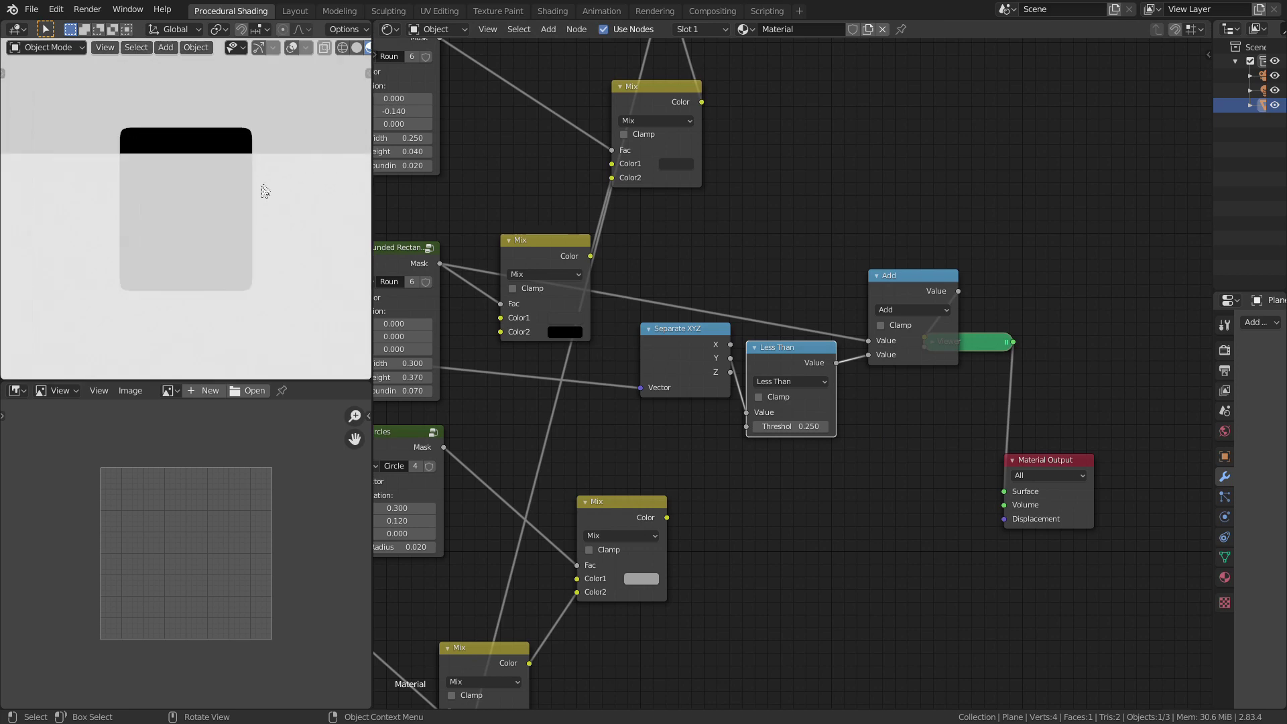
pyautogui.moveTo(998, 348); pyautogui.dragTo(1179, 367)
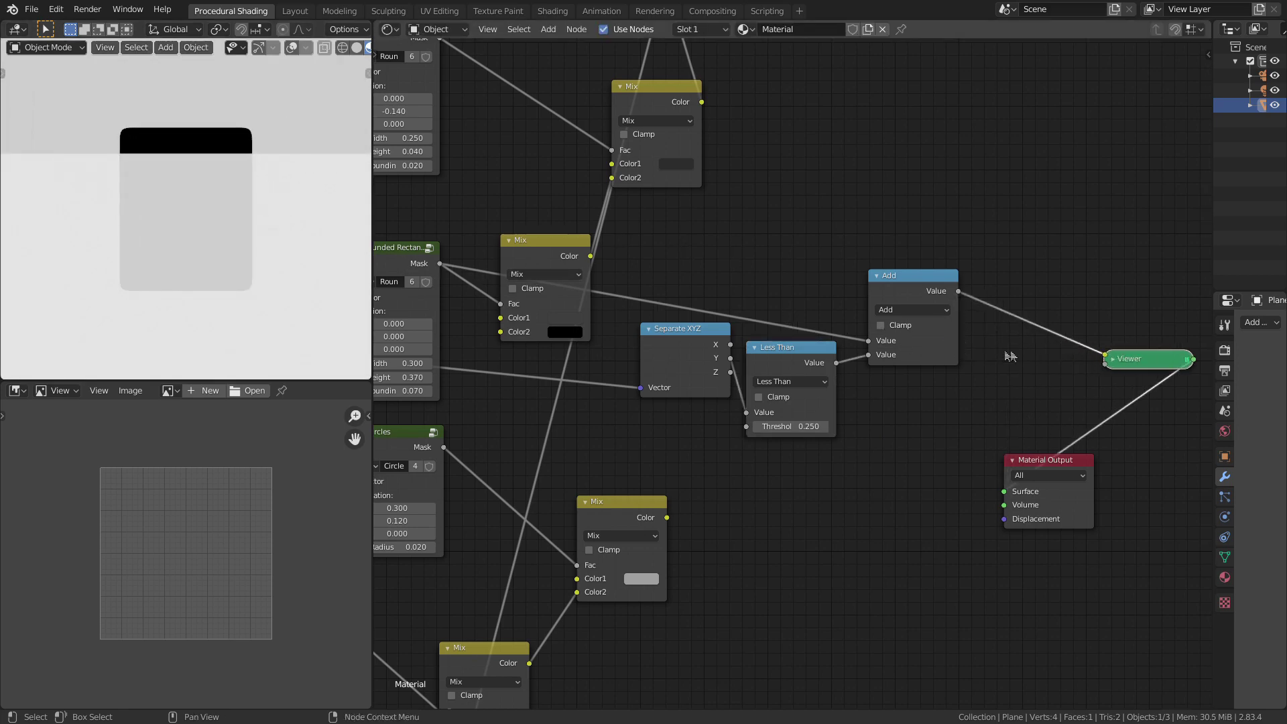
pyautogui.scroll(1, 1010, 355)
pyautogui.click(899, 319)
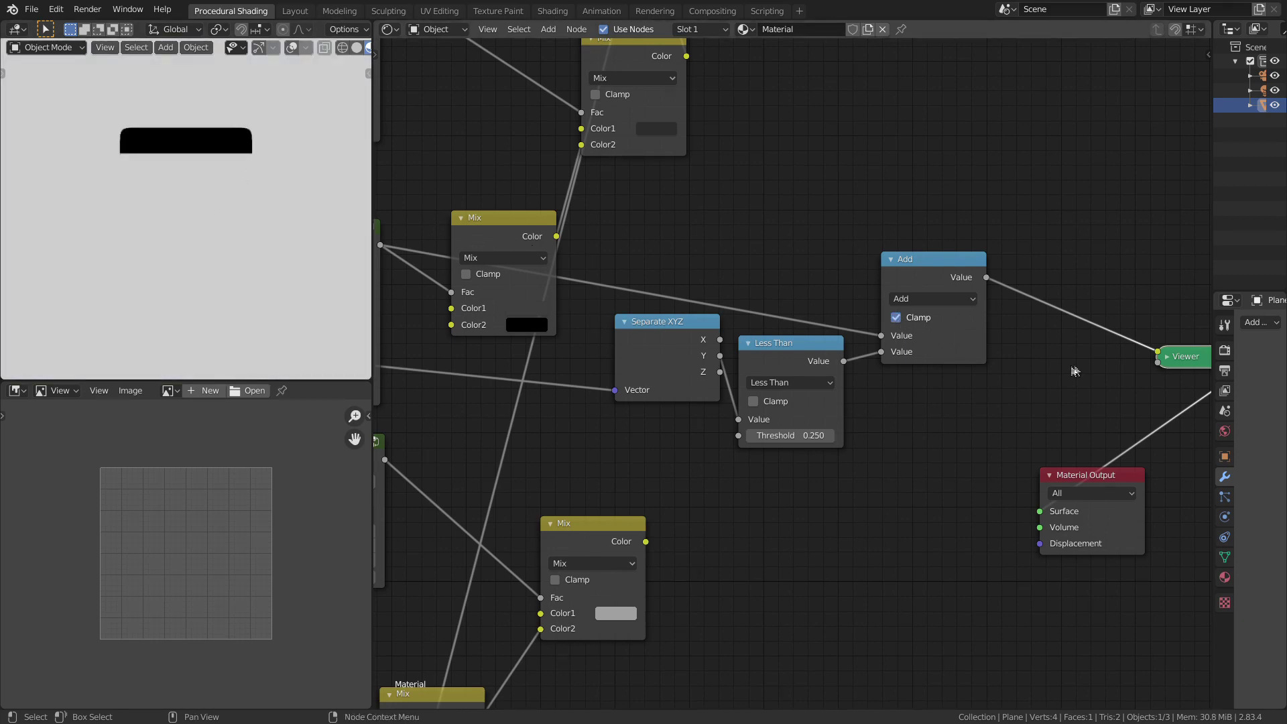
# Move the Viewer and the last Circles Mix node further along to make room for another node
pyautogui.scroll(-5, 1075, 372)
pyautogui.moveTo(999, 440); pyautogui.dragTo(446, 456)
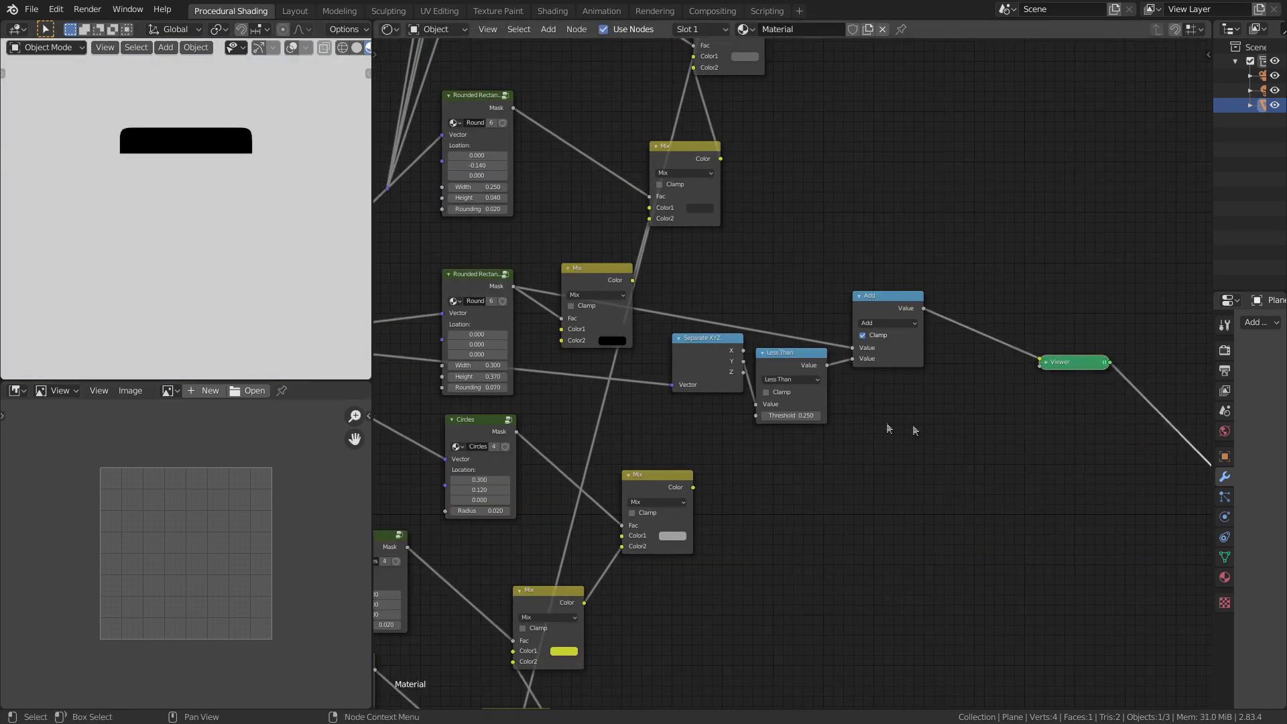
pyautogui.moveTo(1072, 367); pyautogui.dragTo(1196, 379)
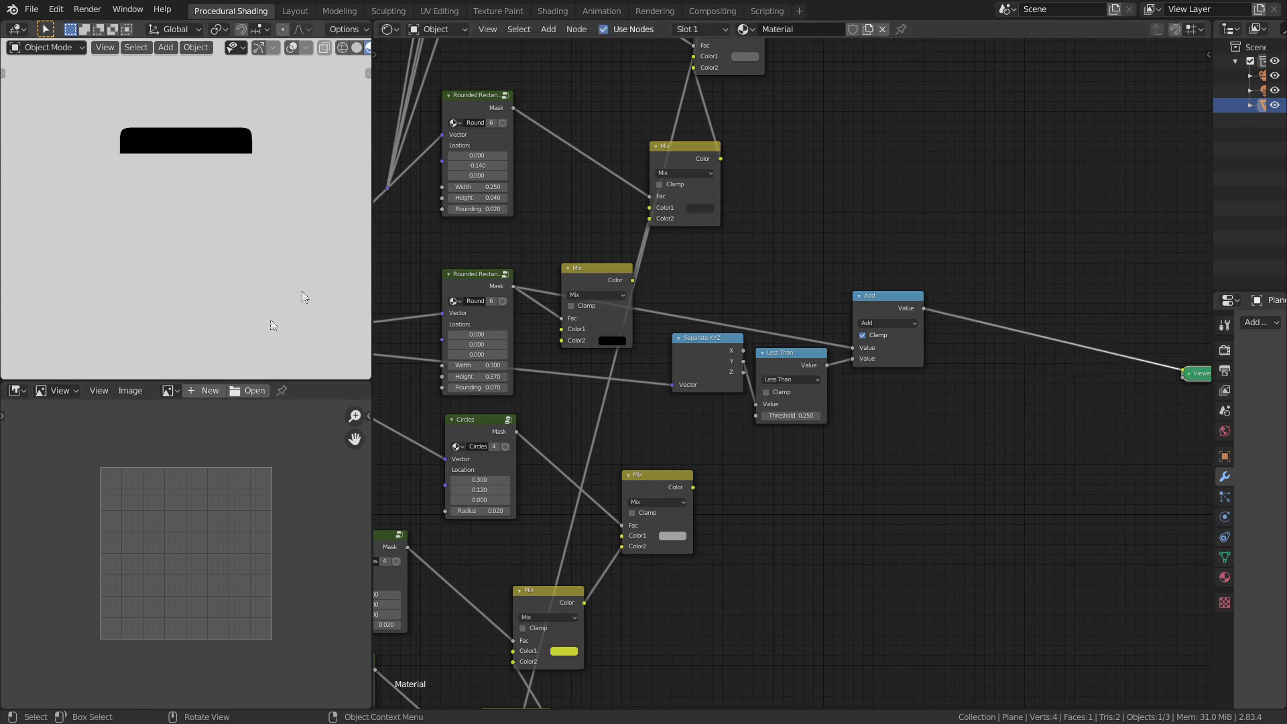
pyautogui.moveTo(771, 457); pyautogui.dragTo(653, 425, button='middle')
pyautogui.moveTo(544, 448); pyautogui.dragTo(655, 442)
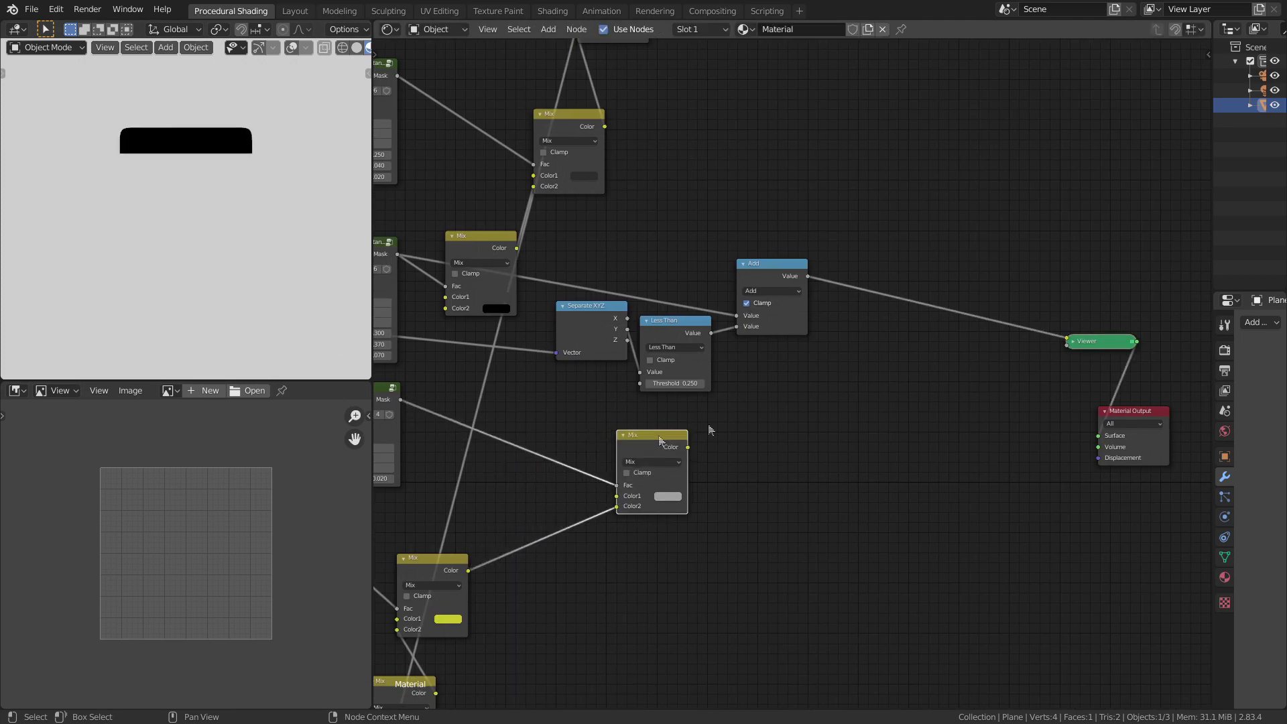
# Add a MixRGB node with the Add result as Fac and the last Circles Mix as Color2, and preview it
pyautogui.moveTo(817, 421); pyautogui.dragTo(769, 432, button='middle')
pyautogui.hotkey('shift', 'a')
pyautogui.click(771, 425)
pyautogui.write('MIX')
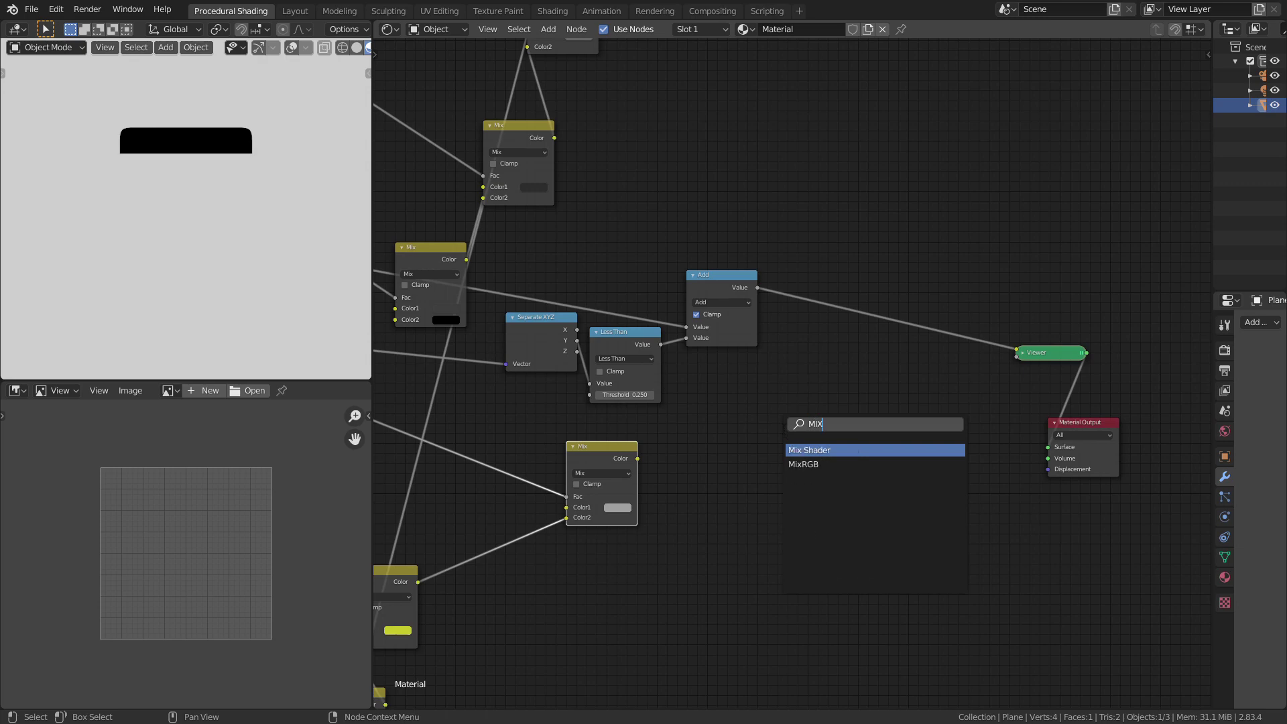
pyautogui.click(804, 464)
pyautogui.click(768, 368)
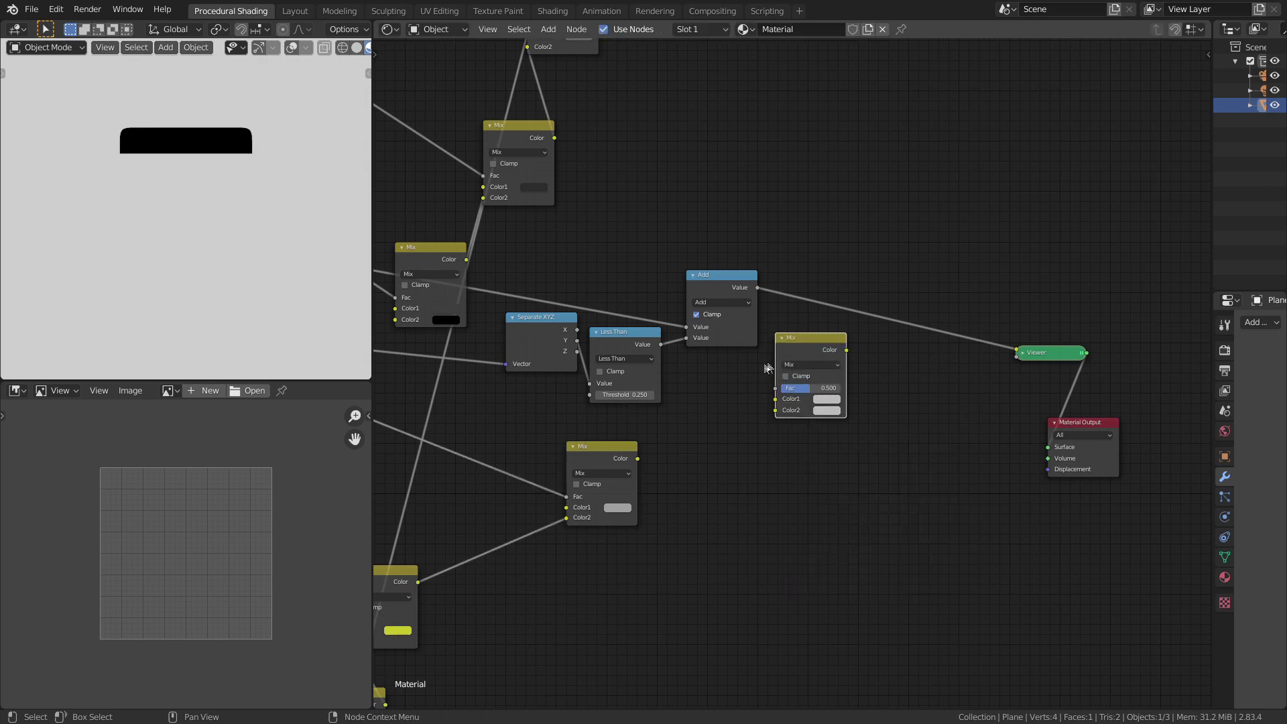
pyautogui.moveTo(757, 288); pyautogui.dragTo(776, 388)
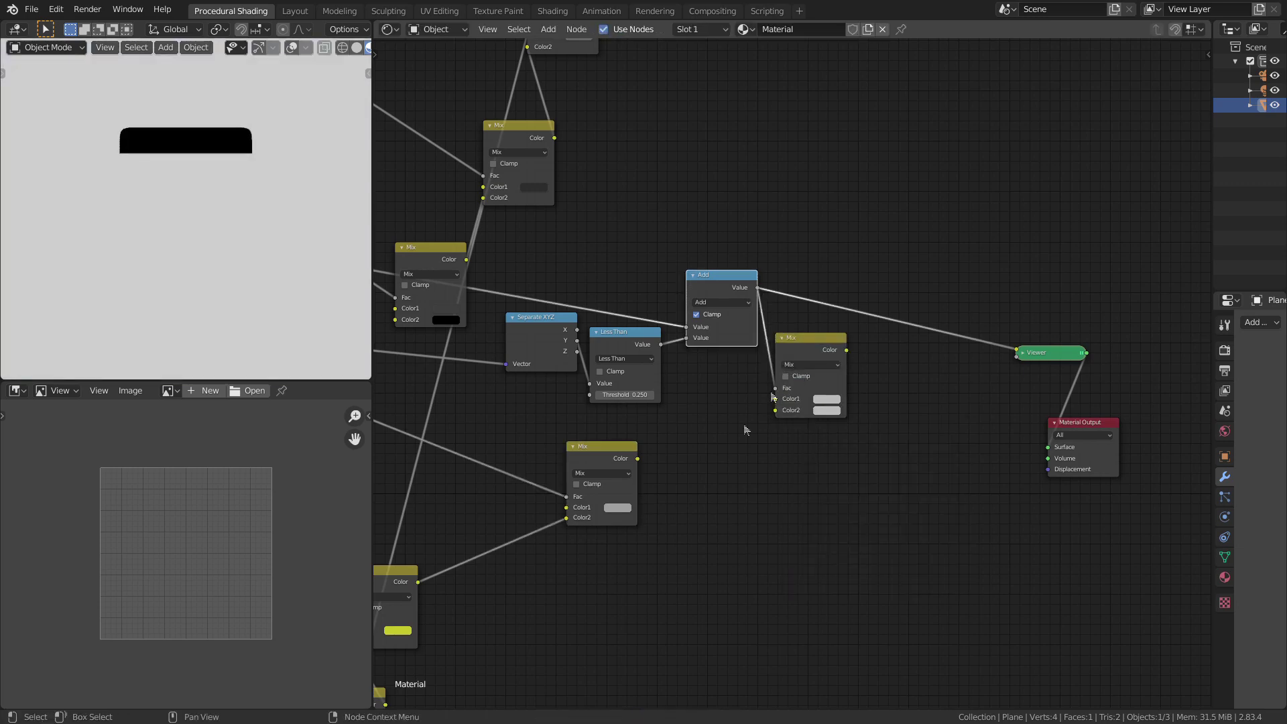
pyautogui.moveTo(637, 458); pyautogui.dragTo(775, 411)
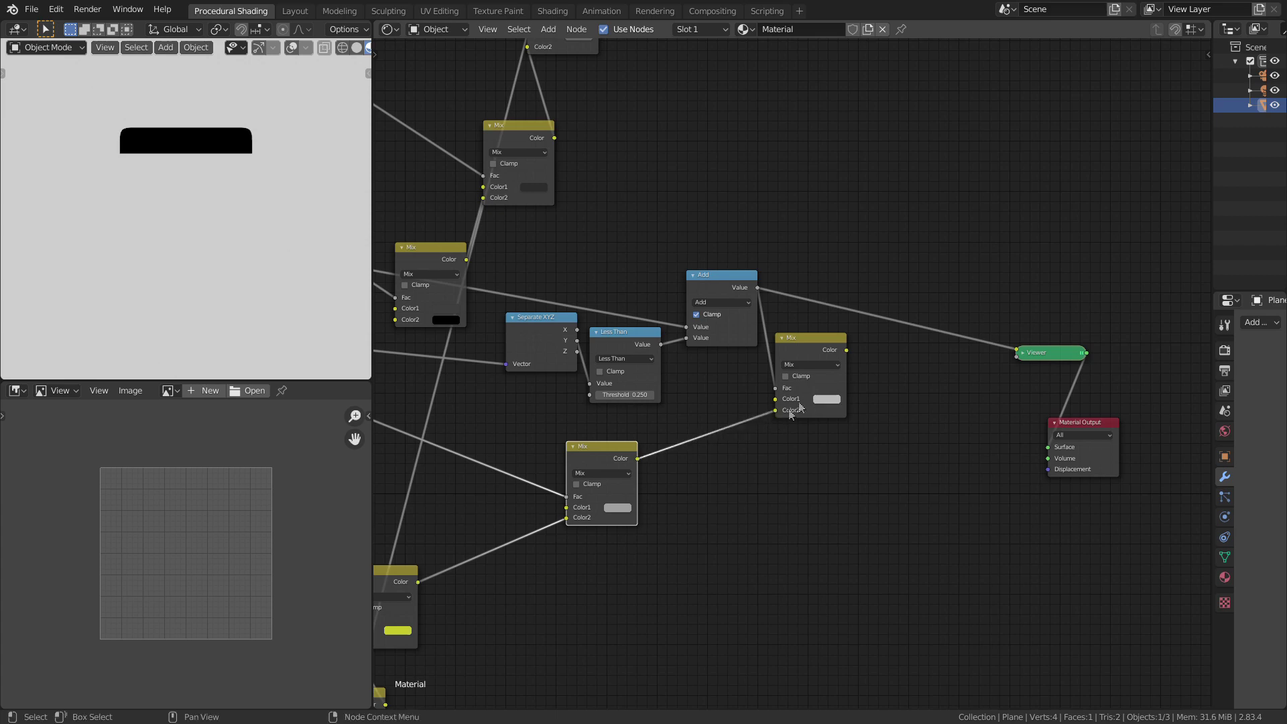
pyautogui.keyDown('ctrl'); pyautogui.keyDown('shift'); pyautogui.click(831, 382); pyautogui.keyUp('shift'); pyautogui.keyUp('ctrl')
# Set the new Mix node's Color1 to the olive yellow sampled from a Mix node header
pyautogui.click(835, 399)
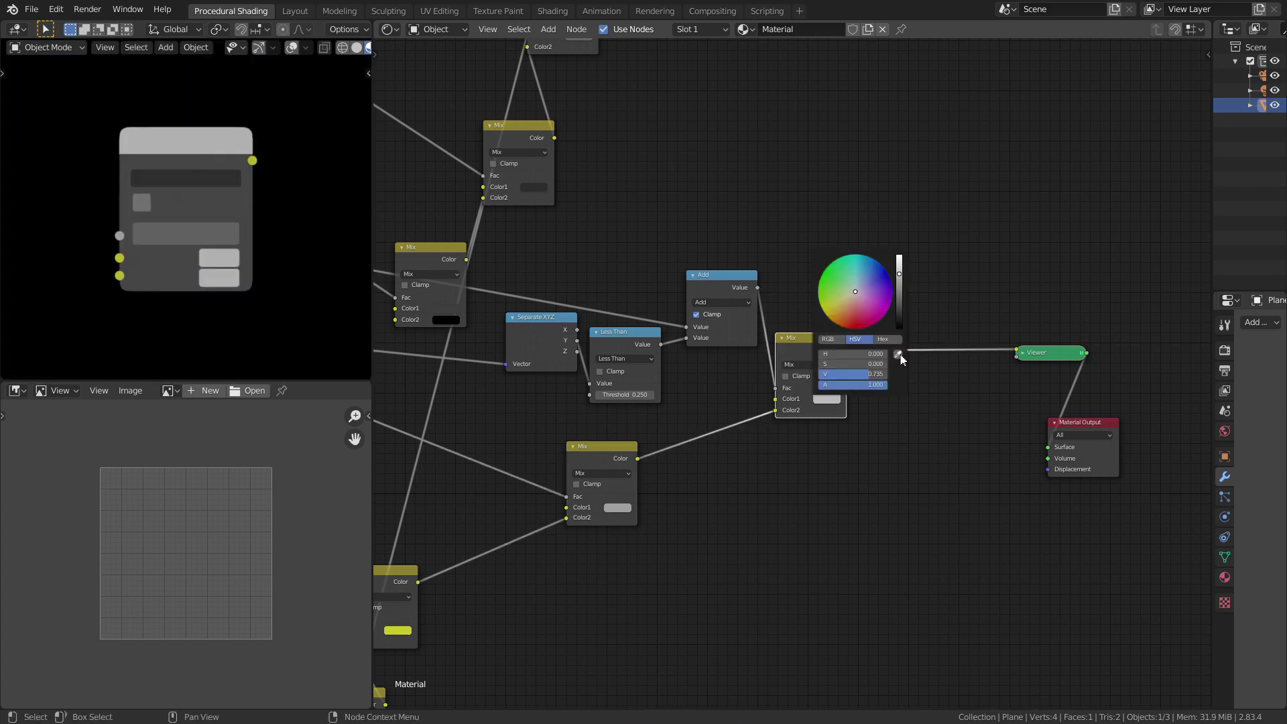
pyautogui.click(899, 355)
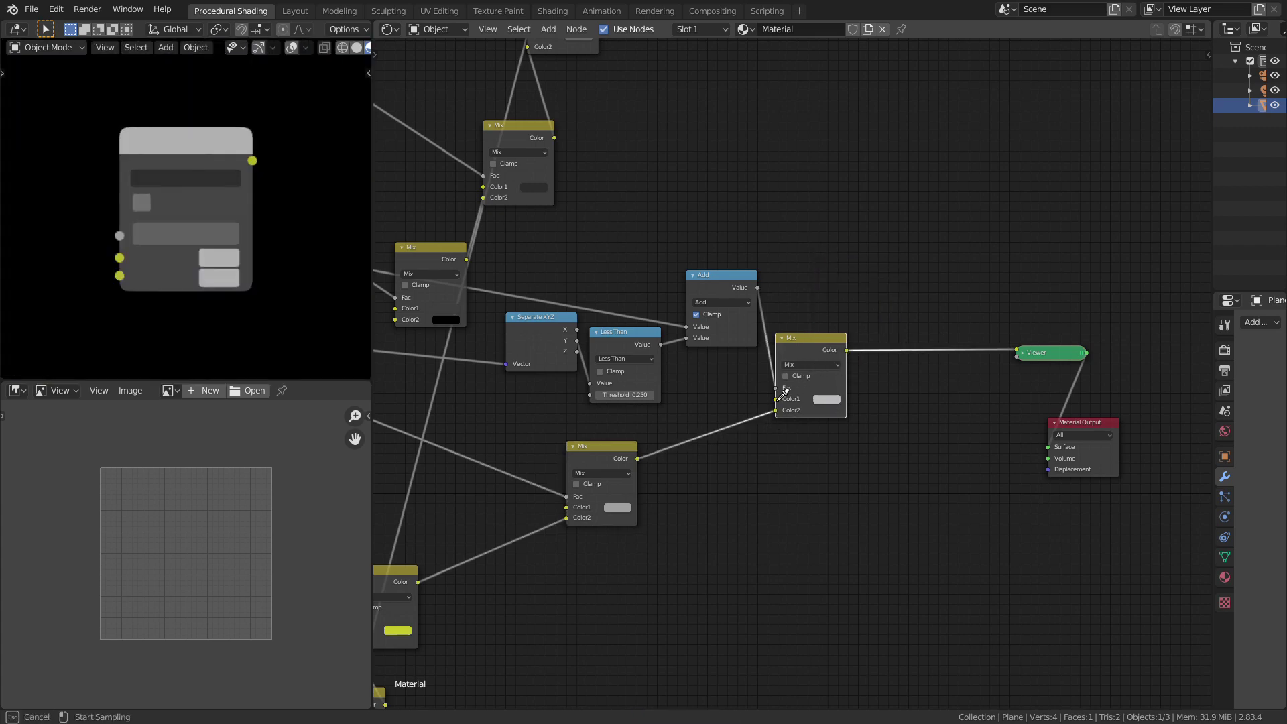
pyautogui.click(801, 339)
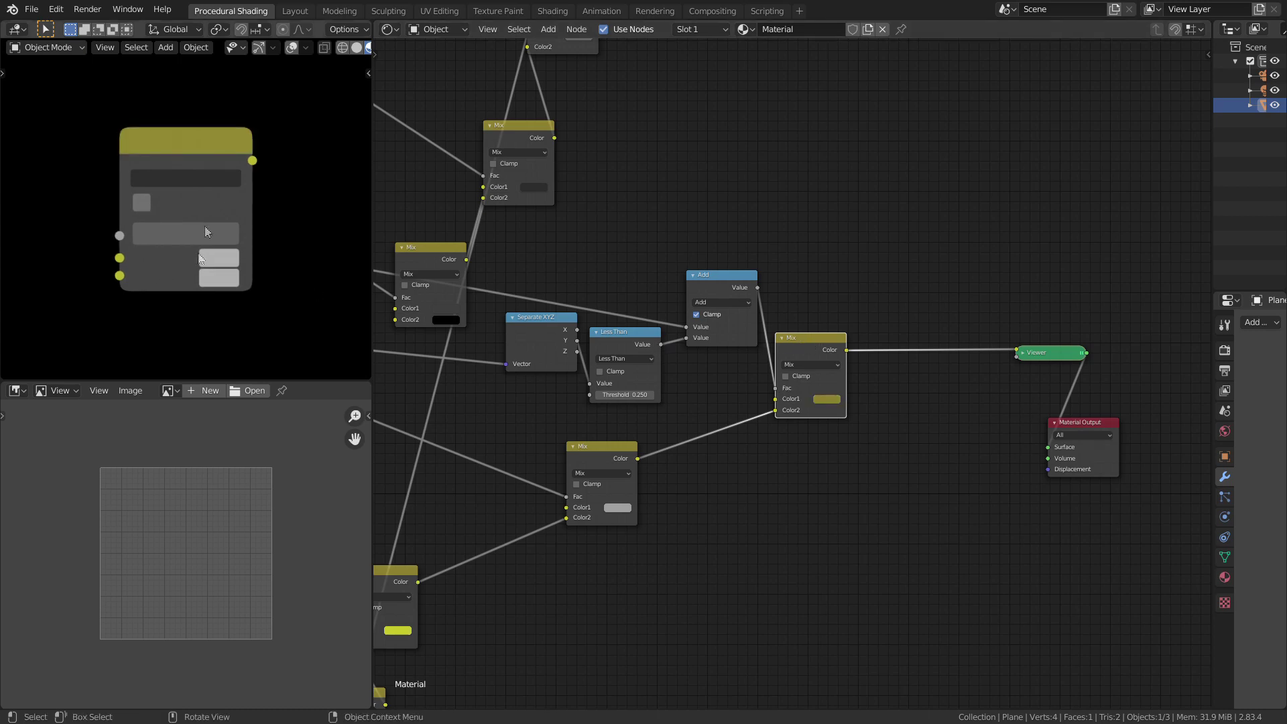
pyautogui.scroll(2, 234, 202)
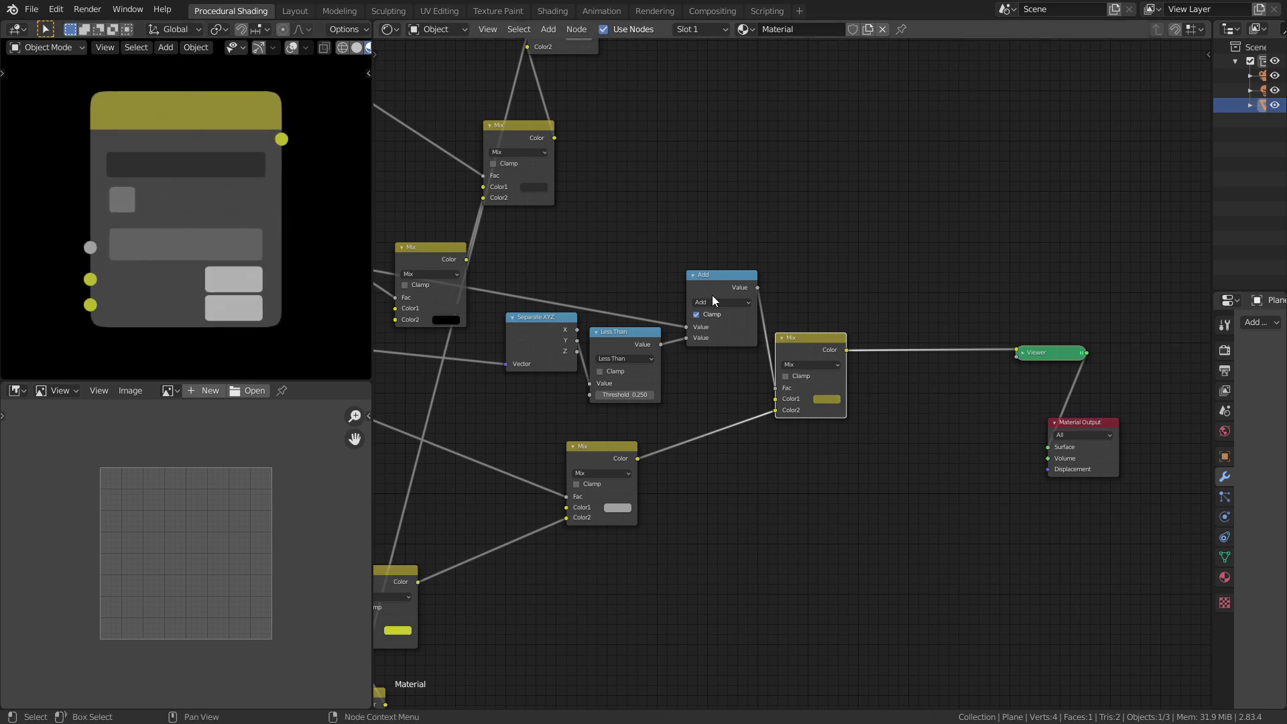
pyautogui.scroll(-3, 786, 311)
pyautogui.scroll(2, 816, 371)
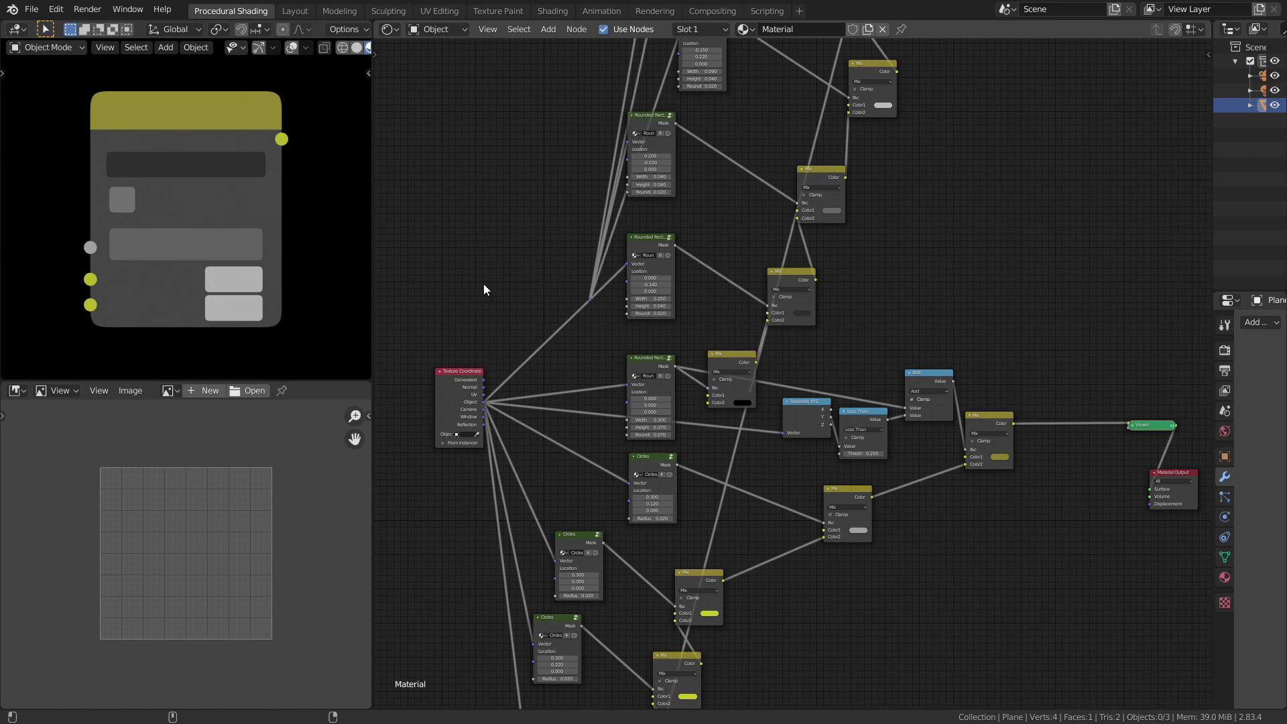
# Append the Checkers node group from the NodeTree data of the Just 3D Things - Checkers V2.0 [B3D 2.8] file on the Desktop
pyautogui.click(31, 9)
pyautogui.click(47, 167)
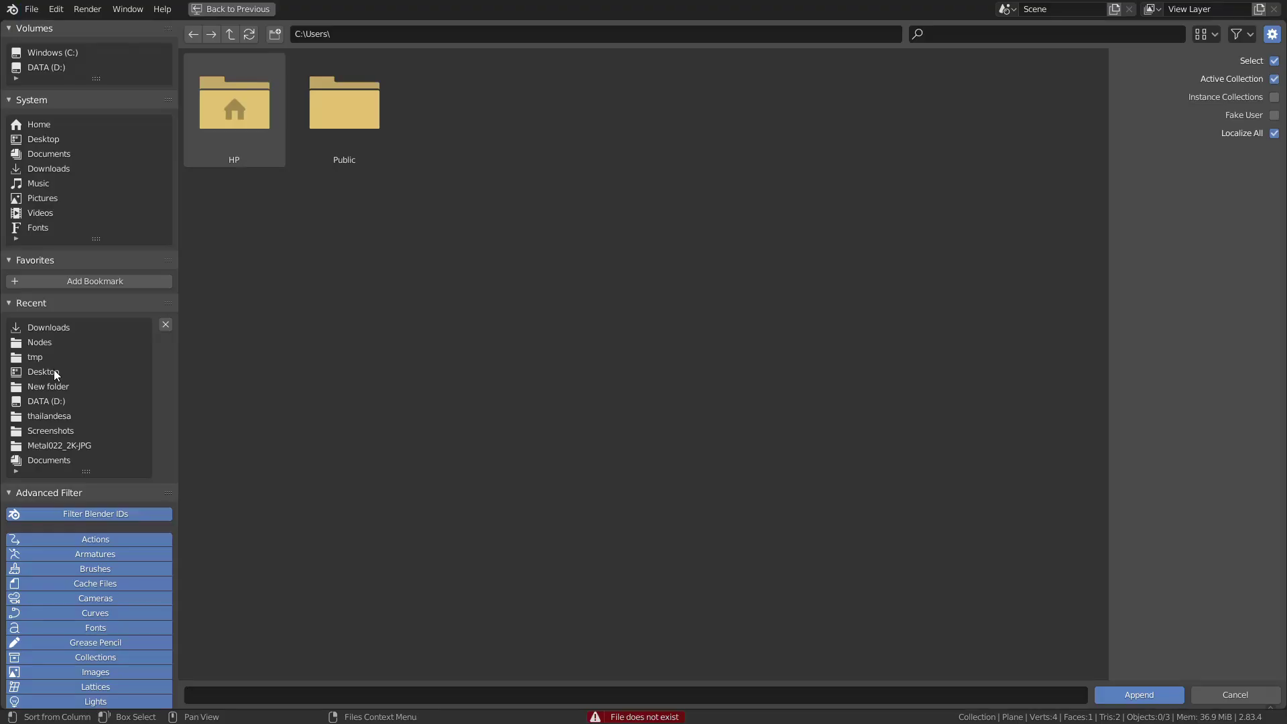
pyautogui.click(43, 373)
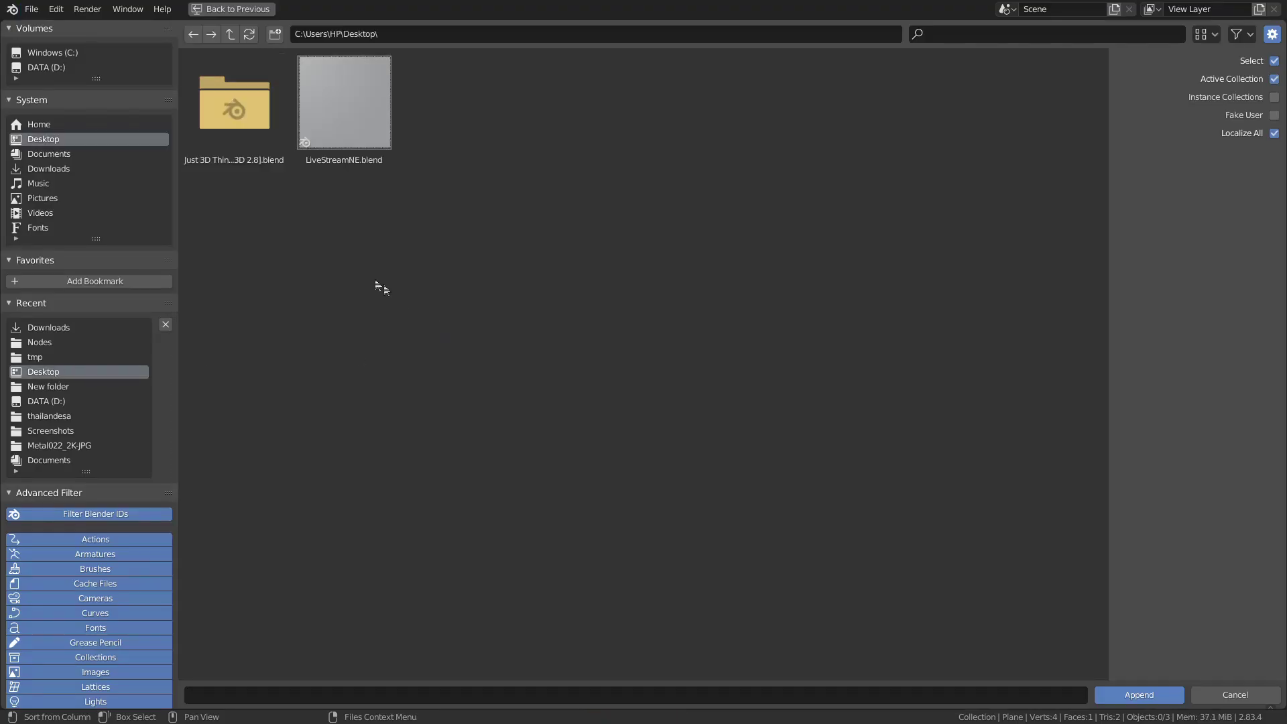
pyautogui.doubleClick(253, 128)
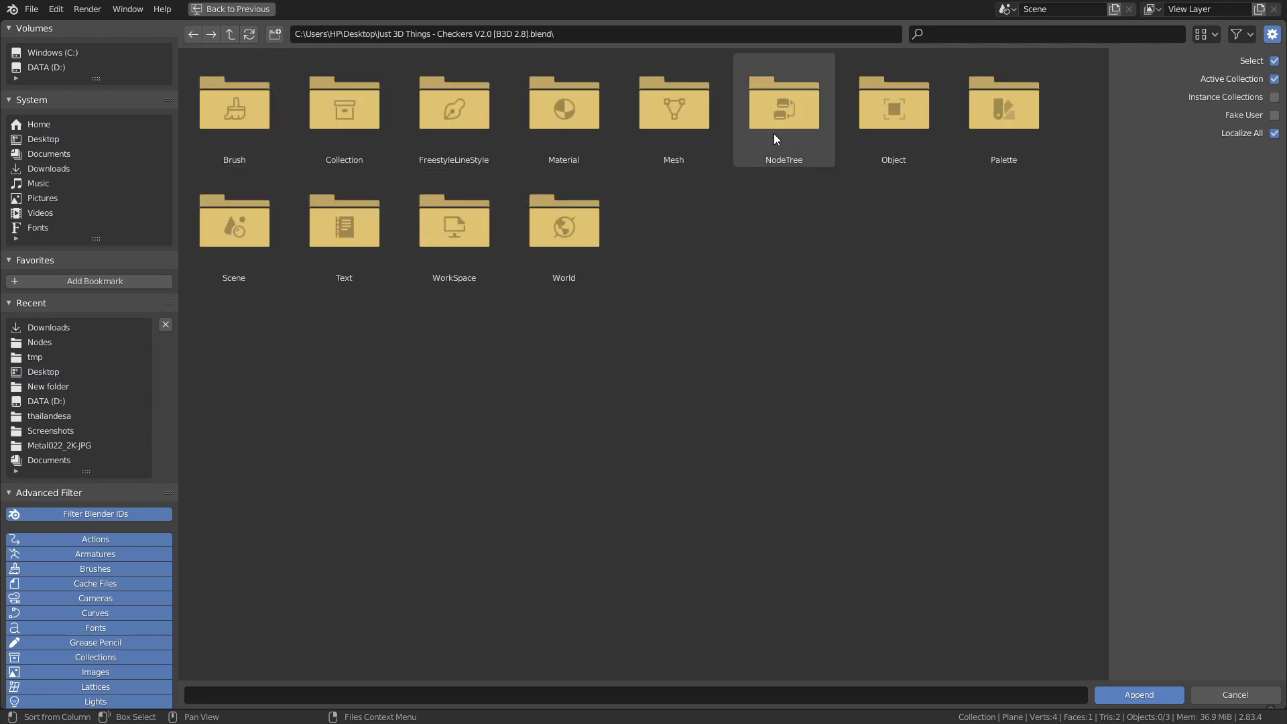
pyautogui.doubleClick(773, 134)
pyautogui.doubleClick(248, 126)
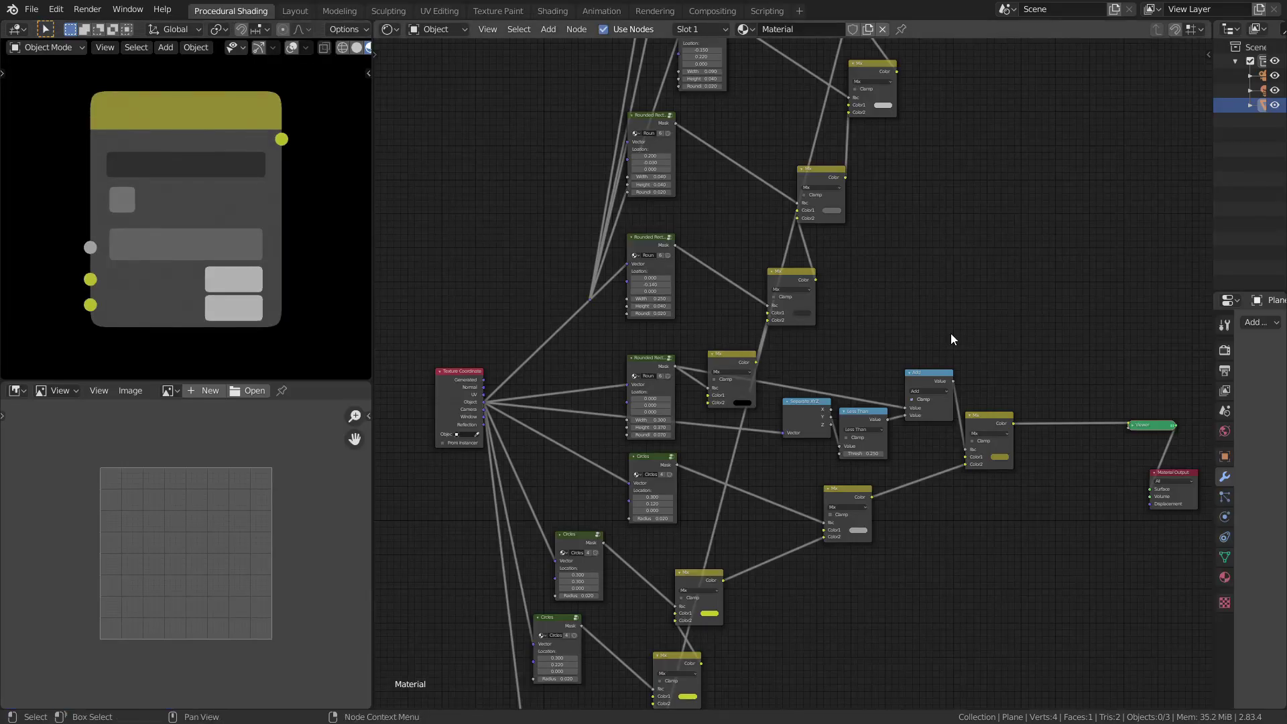
# Add the Checkers V2.0 node group above the final Mix node
pyautogui.moveTo(986, 342); pyautogui.dragTo(819, 356, button='middle')
pyautogui.scroll(1, 872, 358)
pyautogui.scroll(1, 928, 362)
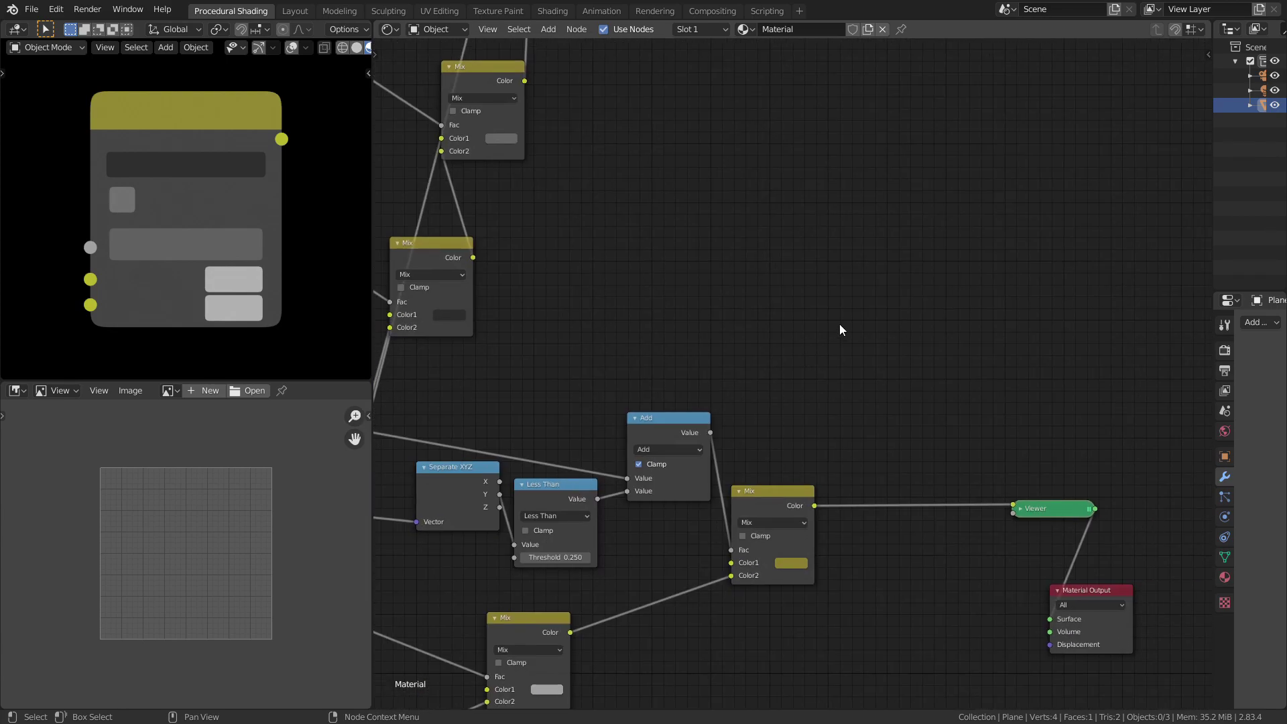
pyautogui.hotkey('shift', 'a')
pyautogui.click(849, 321)
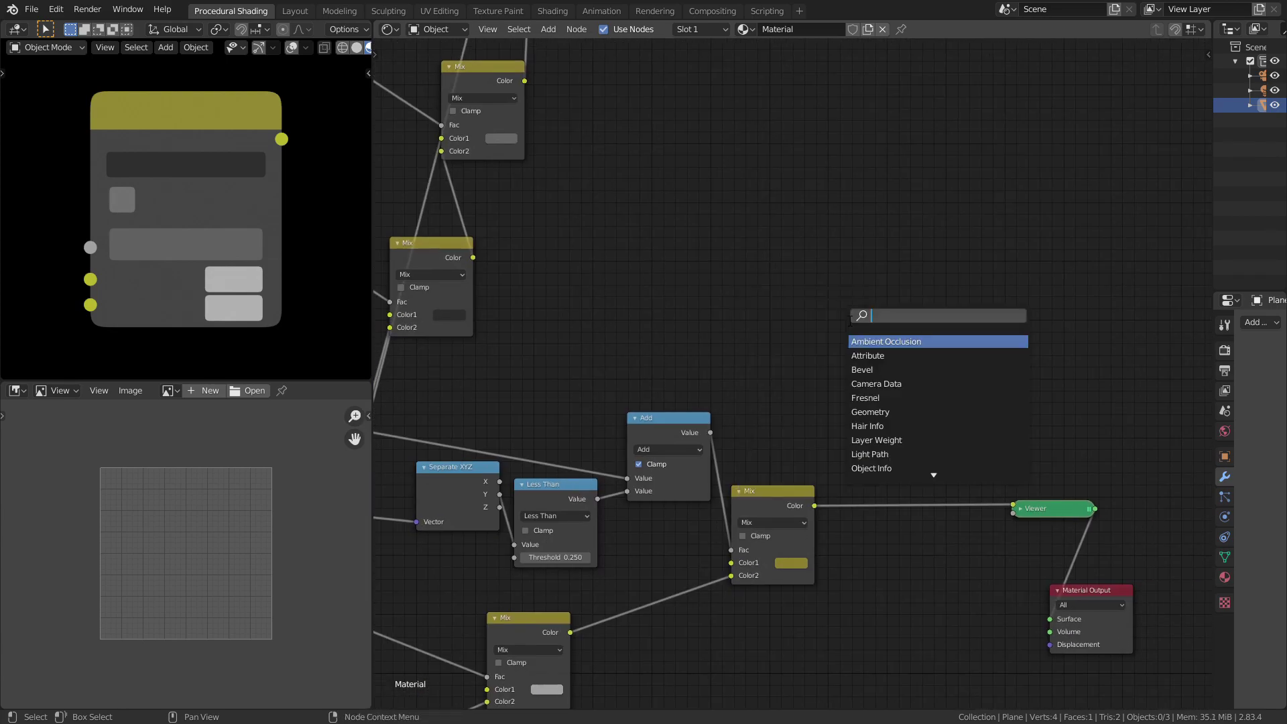
pyautogui.write('che')
pyautogui.press('Down')
pyautogui.press('Return')
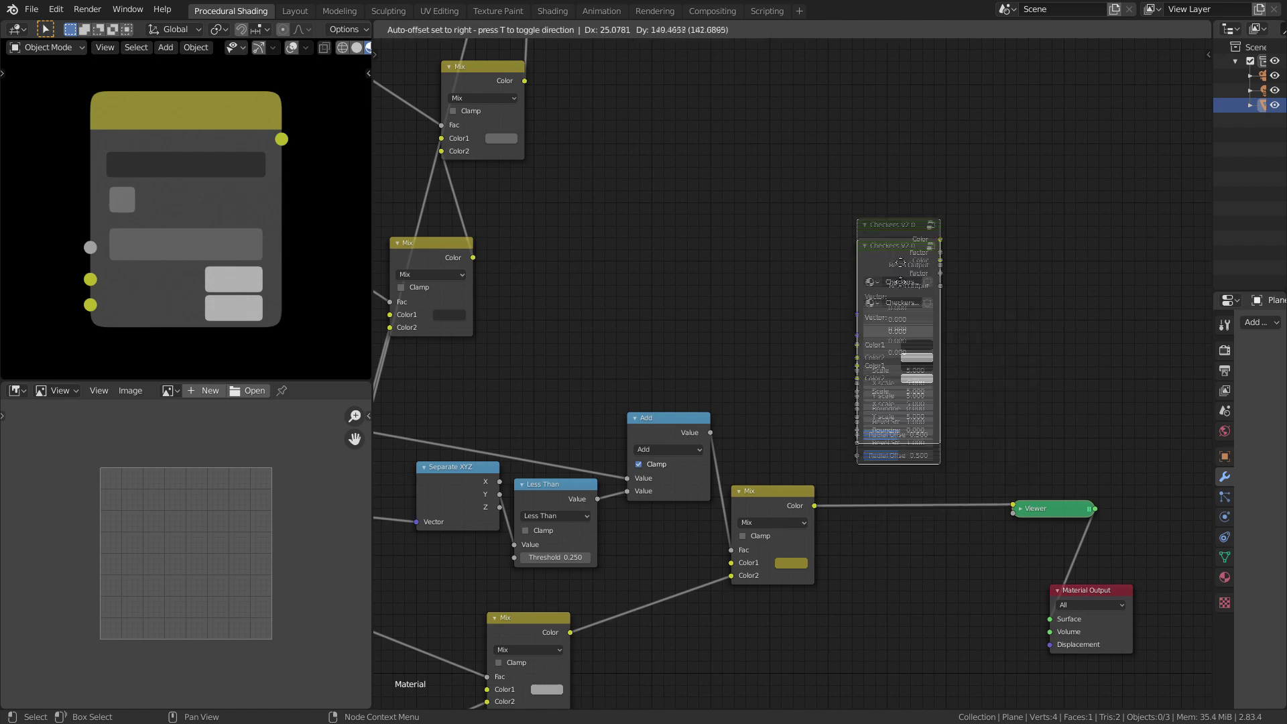
pyautogui.click(798, 250)
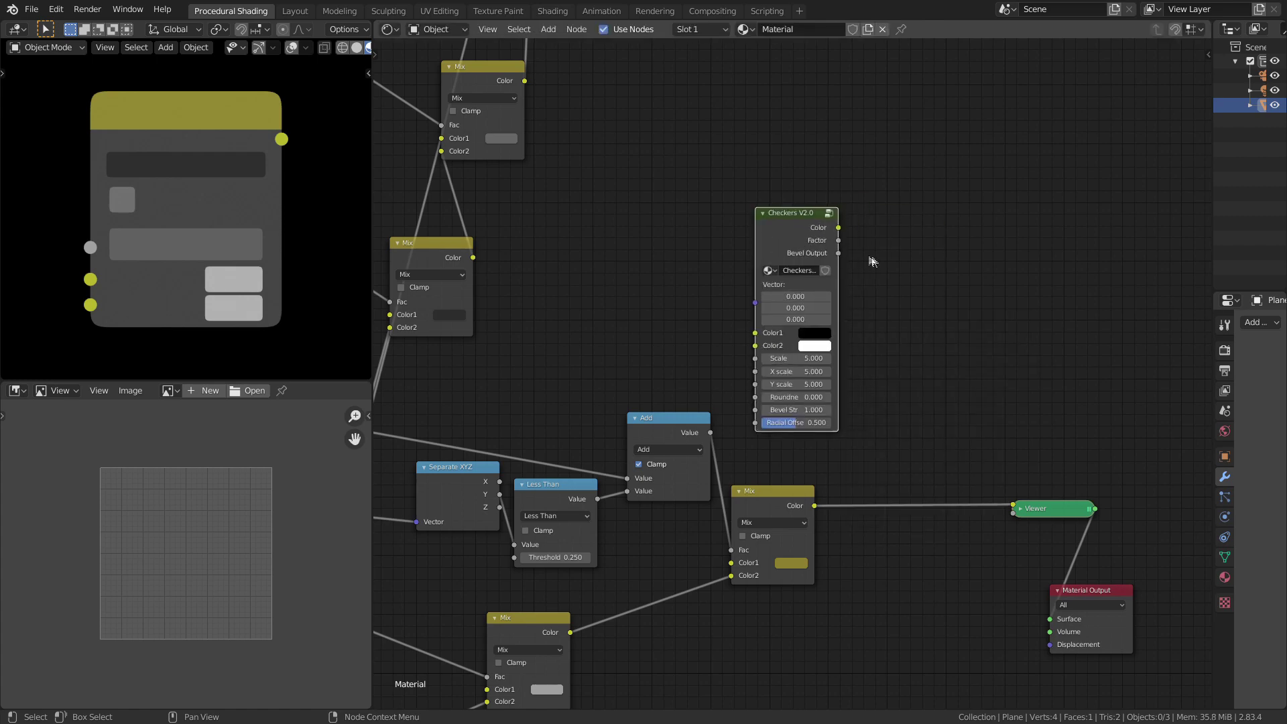
# Preview the Checkers V2.0 Color output and set its Radial Offset to 1.000
pyautogui.scroll(1, 852, 258)
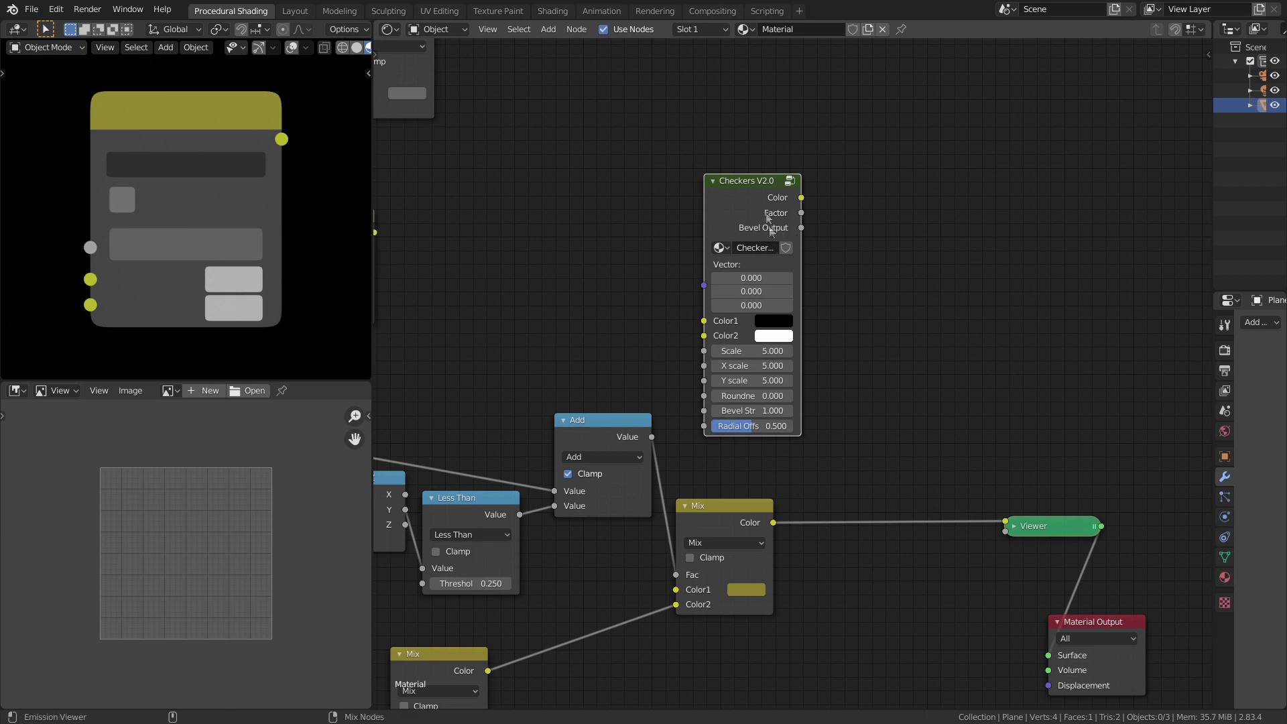
pyautogui.keyDown('ctrl'); pyautogui.keyDown('shift'); pyautogui.click(766, 433); pyautogui.keyUp('shift'); pyautogui.keyUp('ctrl')
pyautogui.moveTo(733, 428); pyautogui.dragTo(777, 427)
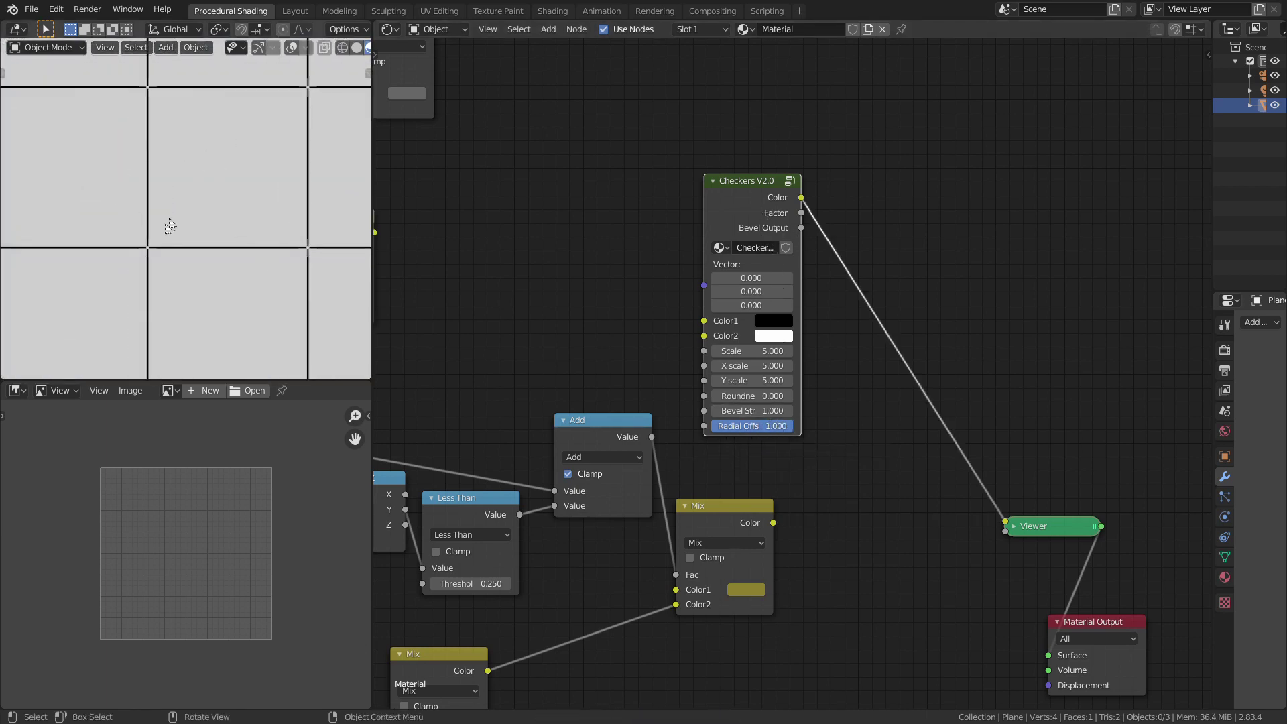
# Set the Scale of the Checkers V2.0 node to 23.900 for a finer grid
pyautogui.scroll(-4, 169, 218)
pyautogui.scroll(2, 167, 218)
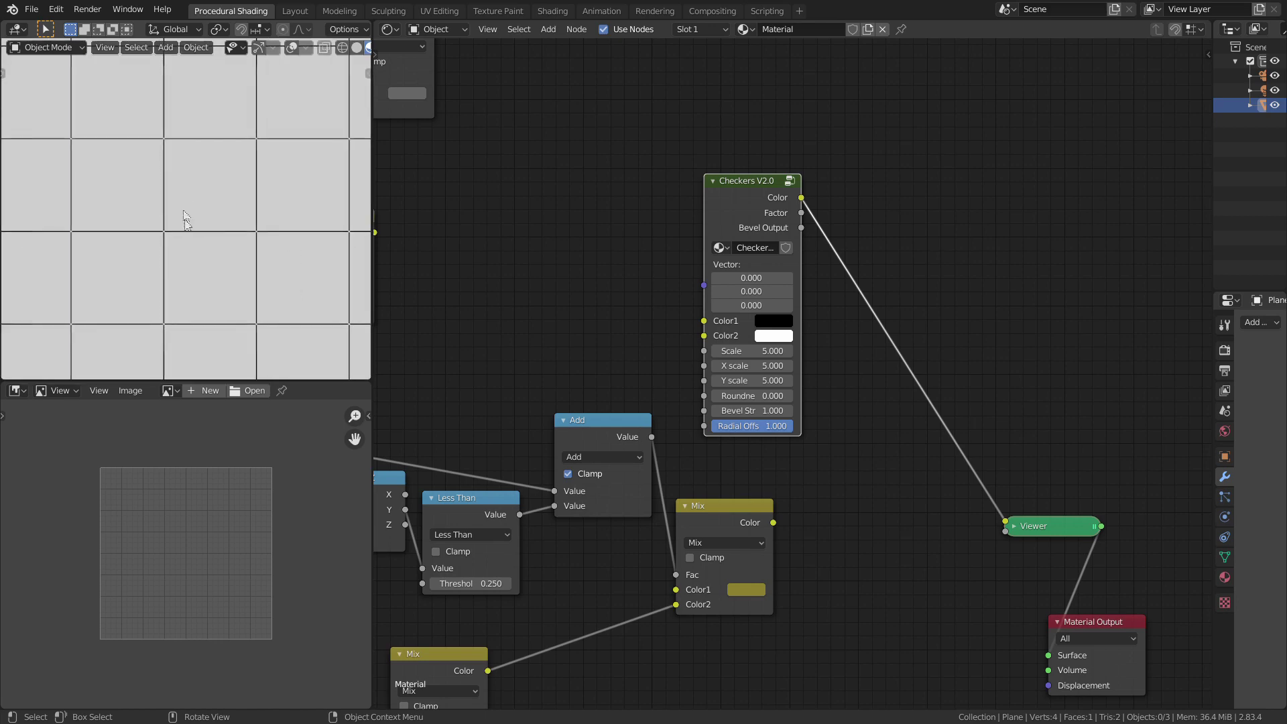
pyautogui.moveTo(744, 350); pyautogui.dragTo(777, 350)
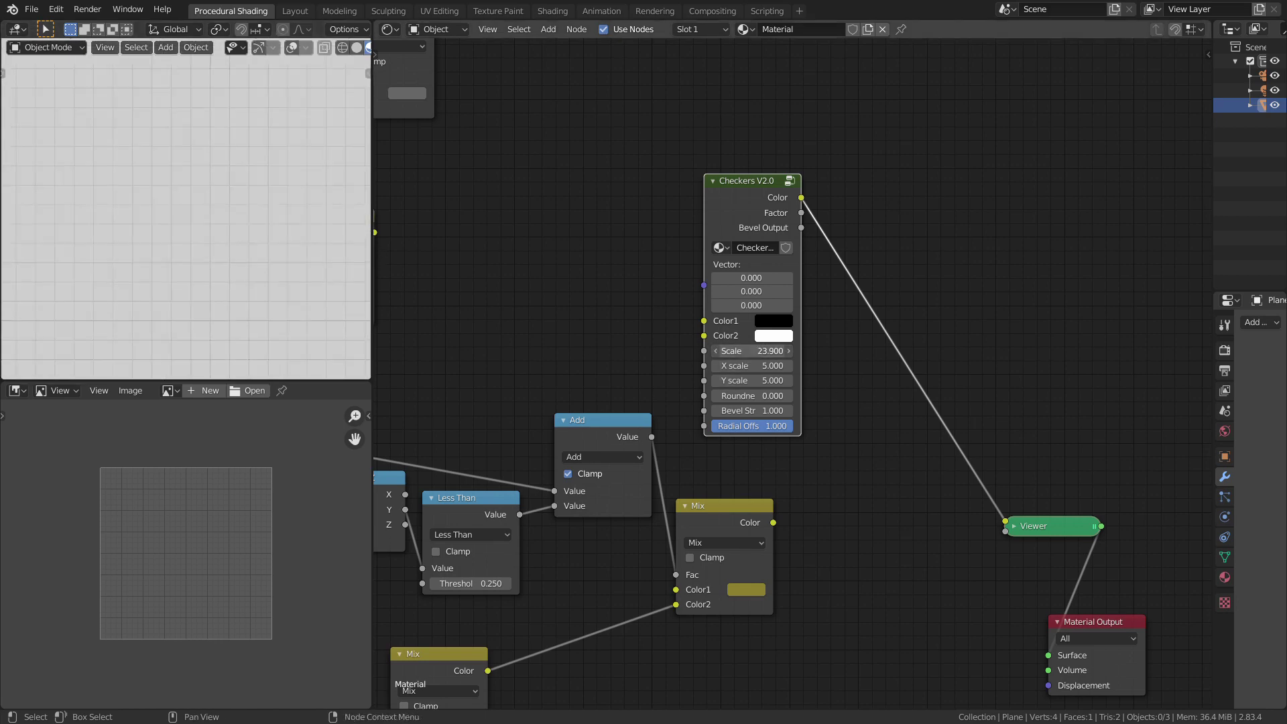
# Set the Checkers V2.0 Color2 to the dark grey sampled from the node editor background
pyautogui.scroll(2, 813, 365)
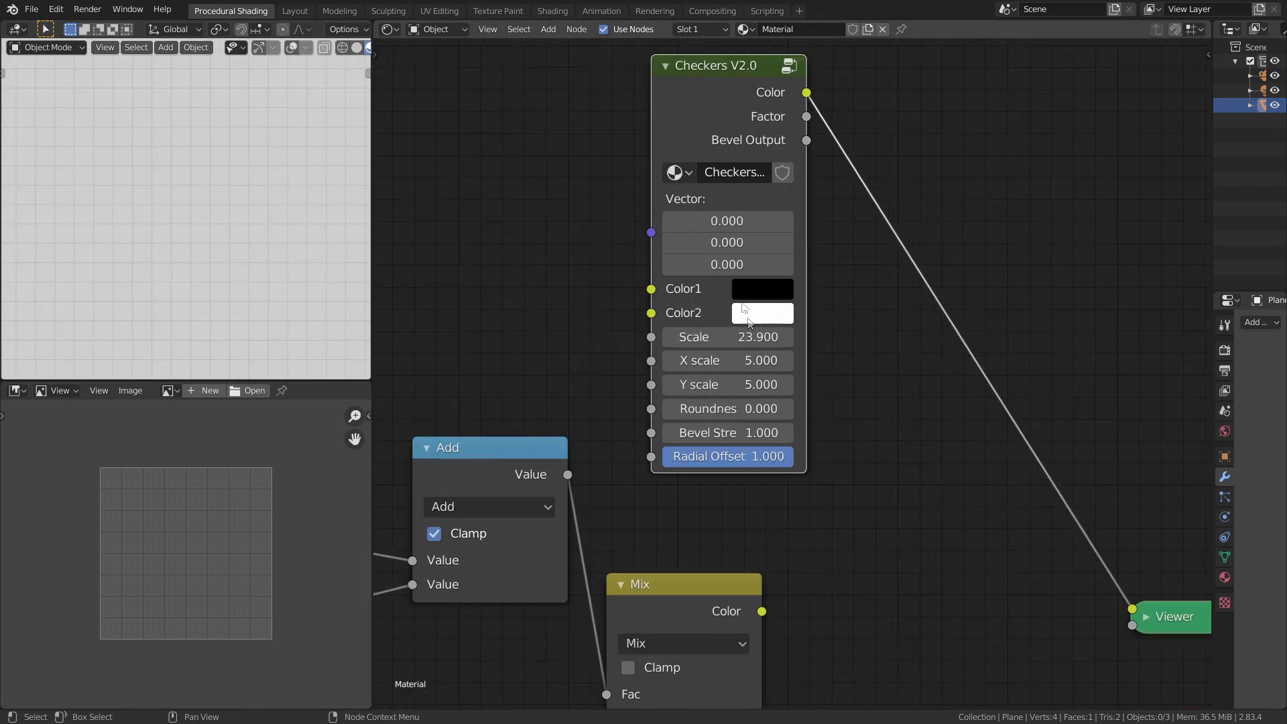
pyautogui.click(754, 317)
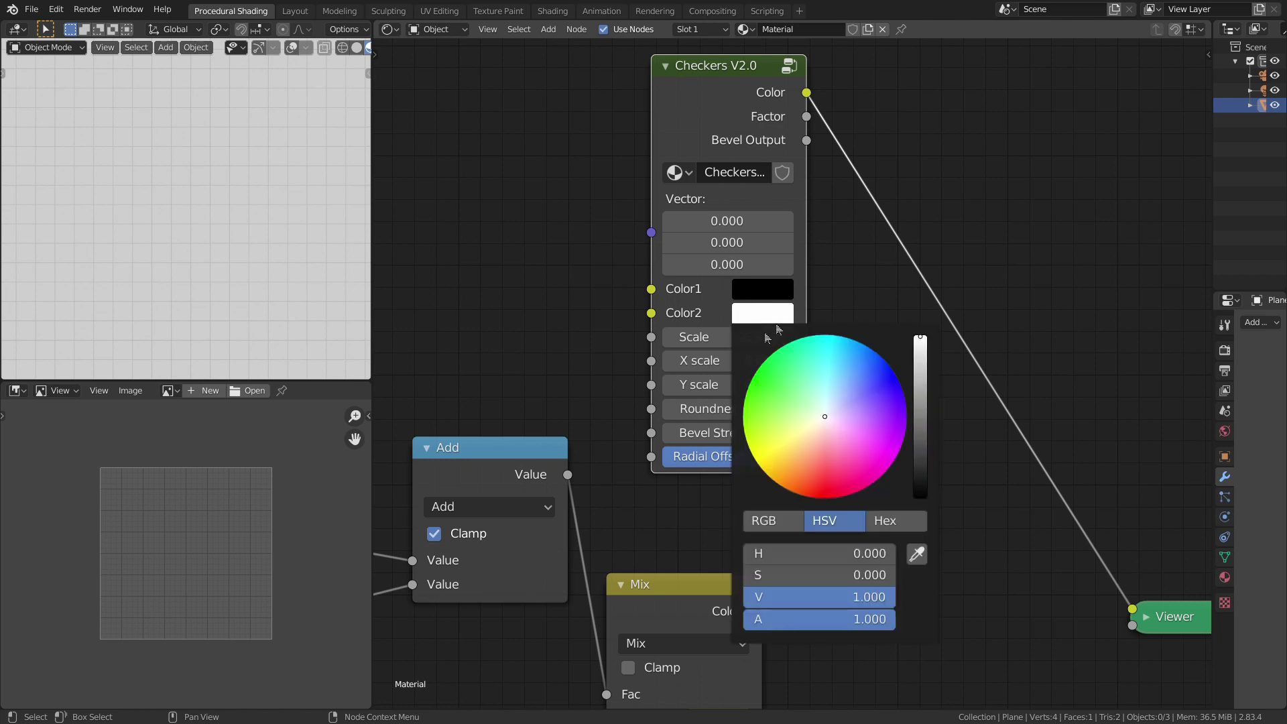
pyautogui.click(917, 554)
pyautogui.click(913, 397)
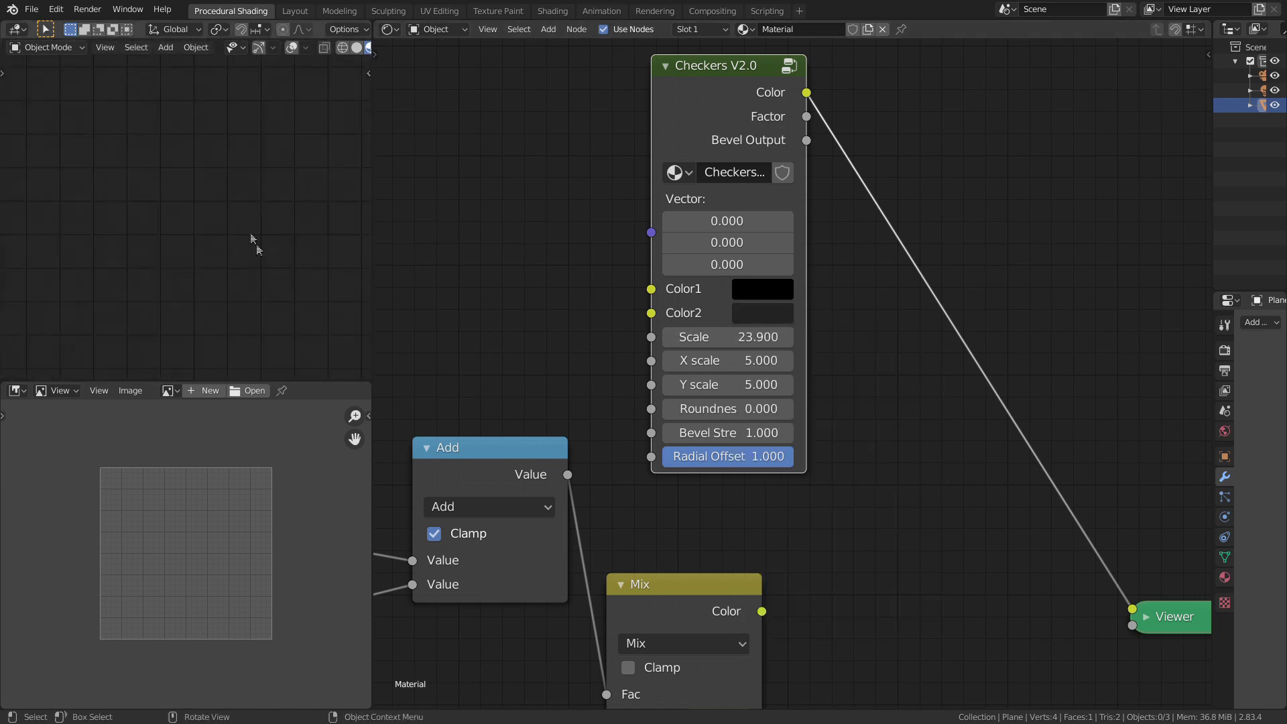
pyautogui.scroll(-3, 496, 263)
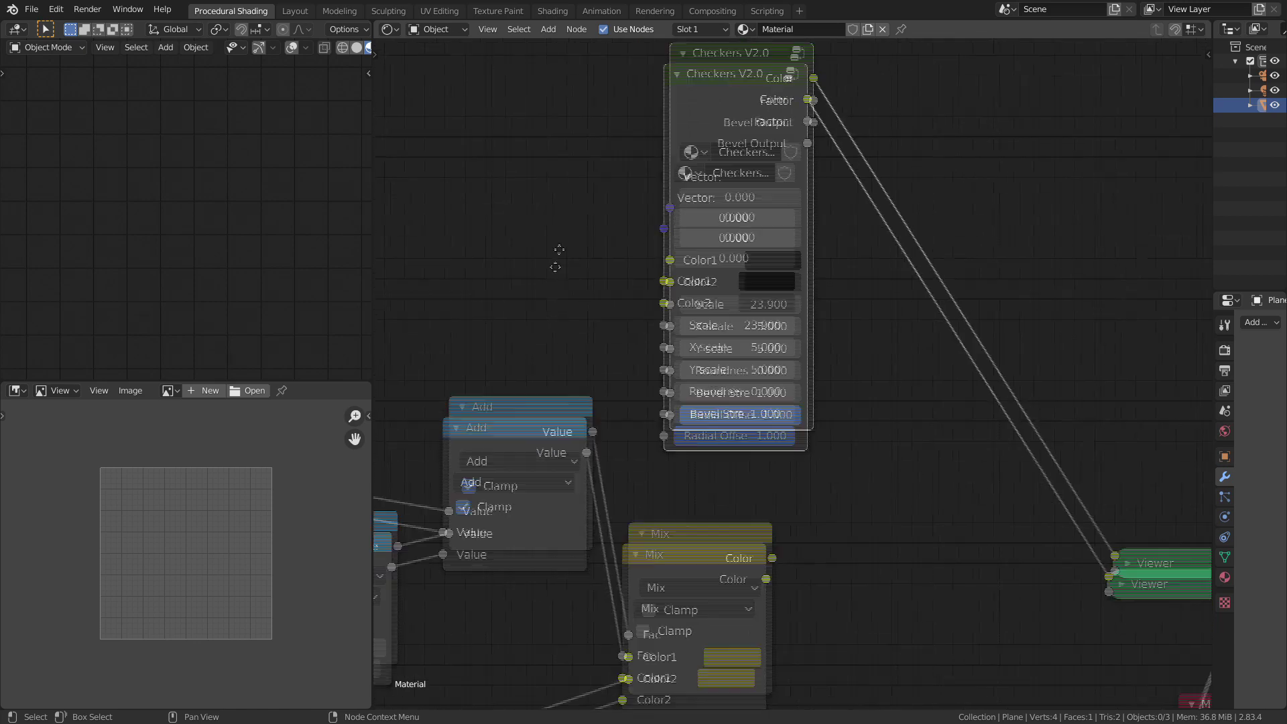
# Preview the final Mix node, and place a duplicate of it beside Checkers V2.0 with the blend mode set to Color Dodge
pyautogui.moveTo(714, 477); pyautogui.dragTo(627, 464, button='middle')
pyautogui.keyDown('ctrl'); pyautogui.keyDown('shift'); pyautogui.click(625, 490); pyautogui.keyUp('shift'); pyautogui.keyUp('ctrl')
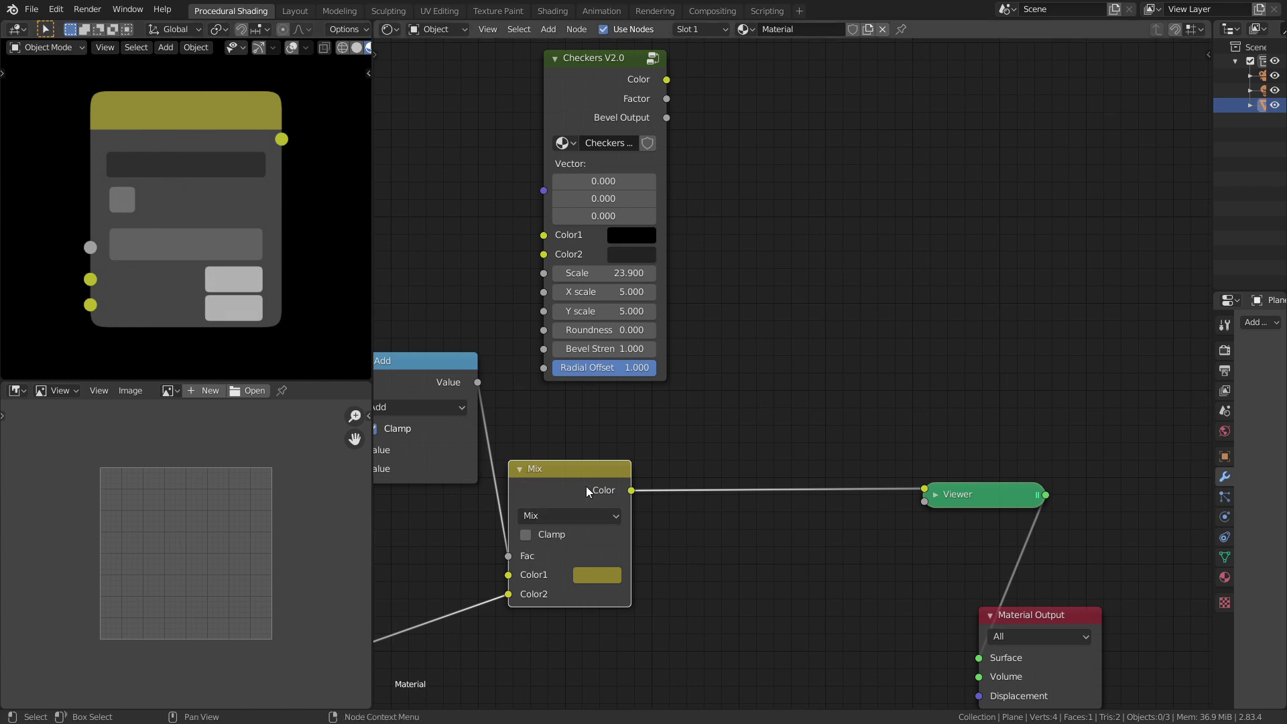
pyautogui.press('g')
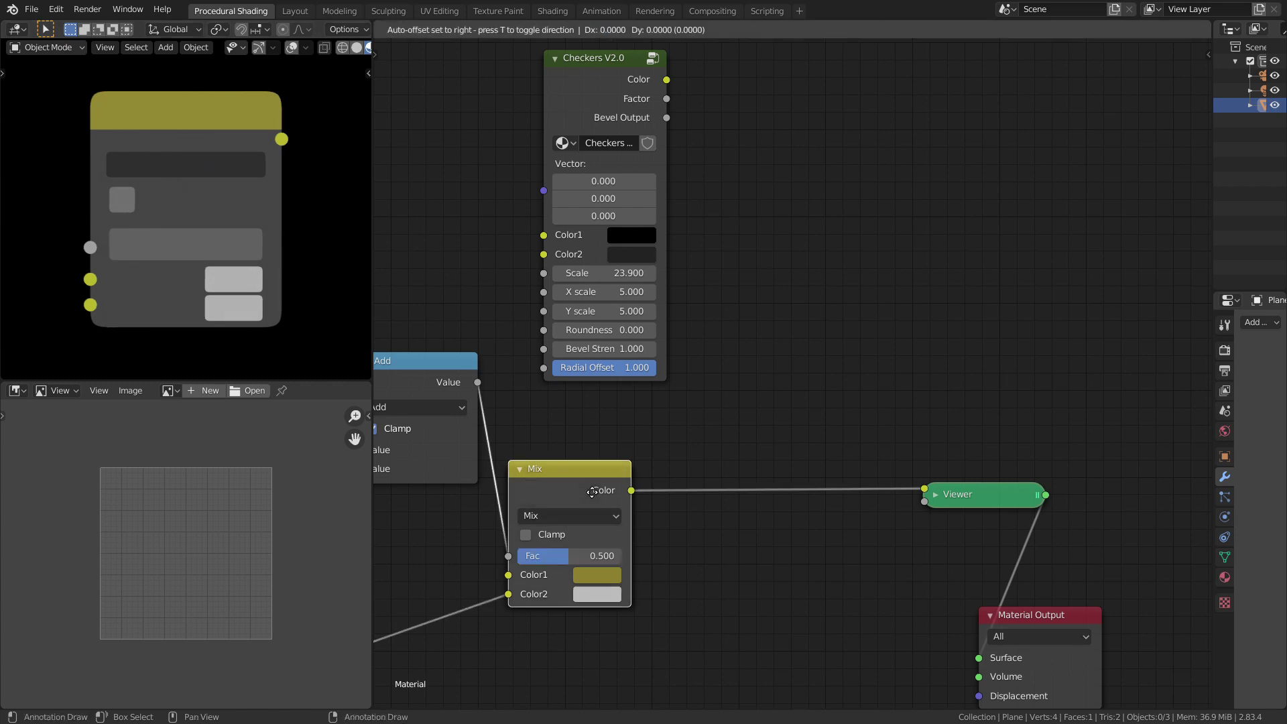
pyautogui.click(826, 303)
pyautogui.click(801, 330)
pyautogui.click(801, 480)
pyautogui.moveTo(799, 300); pyautogui.dragTo(818, 296)
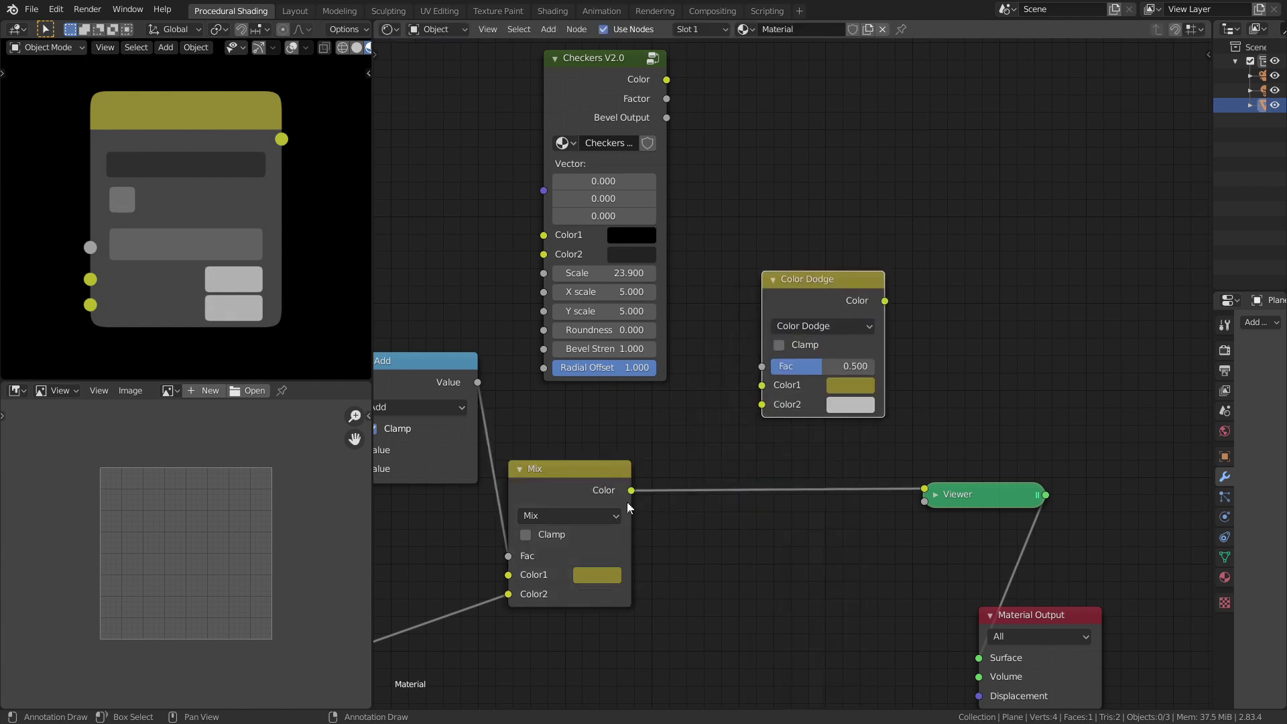
# Feed the Mix Color into the Color Dodge node's Color1, and preview it with Color2 pure white and Fac 1.000
pyautogui.moveTo(631, 490)
pyautogui.mouseDown()
pyautogui.moveTo(691, 461)
pyautogui.moveTo(761, 386)
pyautogui.mouseUp()
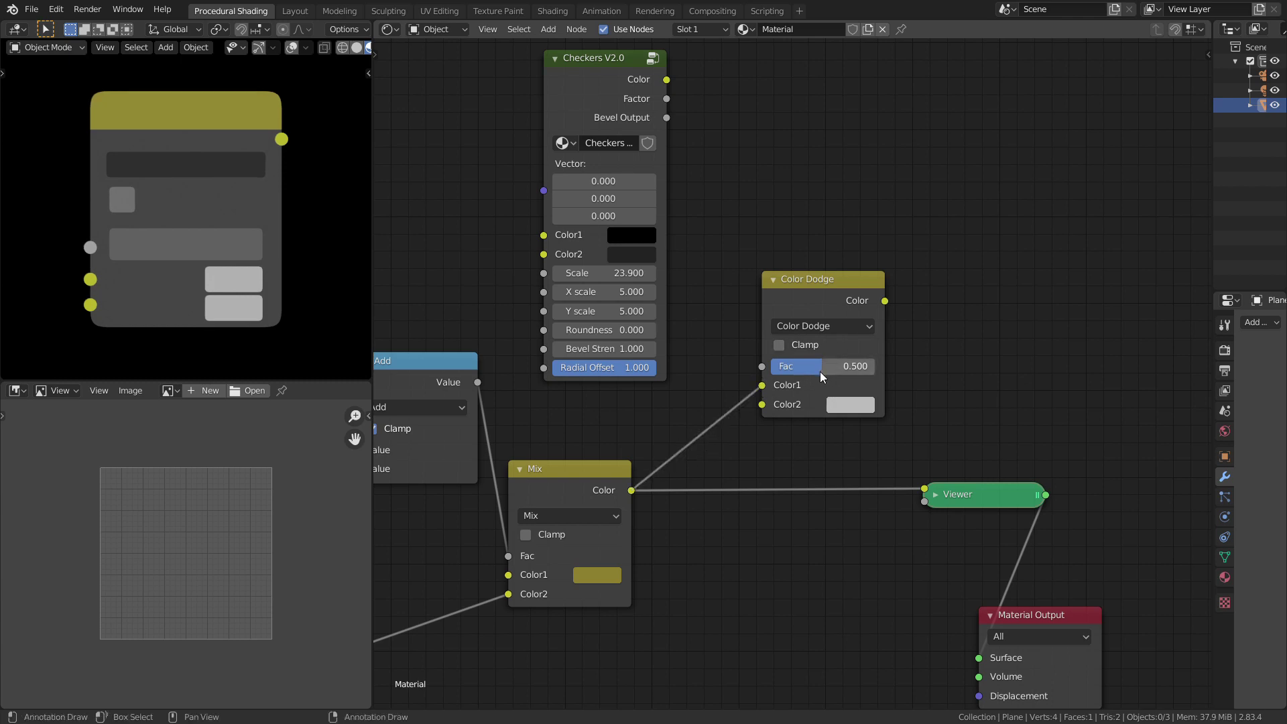
pyautogui.click(850, 404)
pyautogui.moveTo(977, 190); pyautogui.dragTo(976, 156)
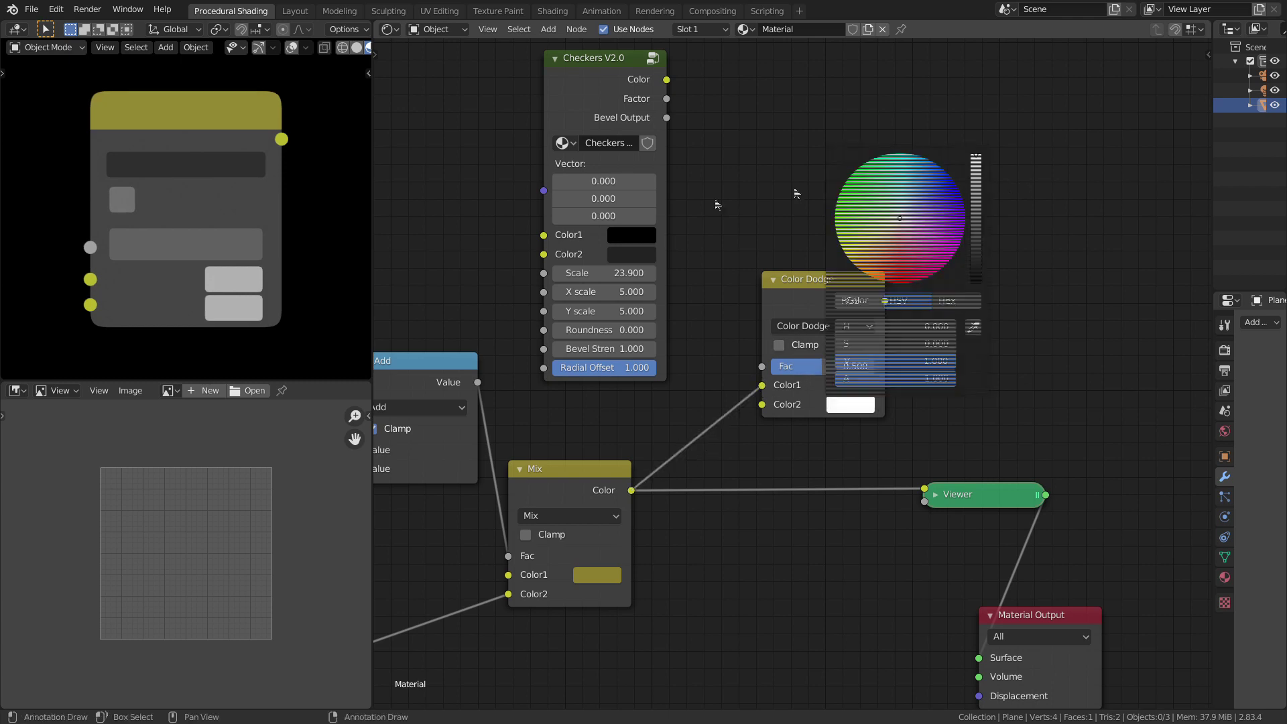
pyautogui.moveTo(792, 374); pyautogui.dragTo(871, 374)
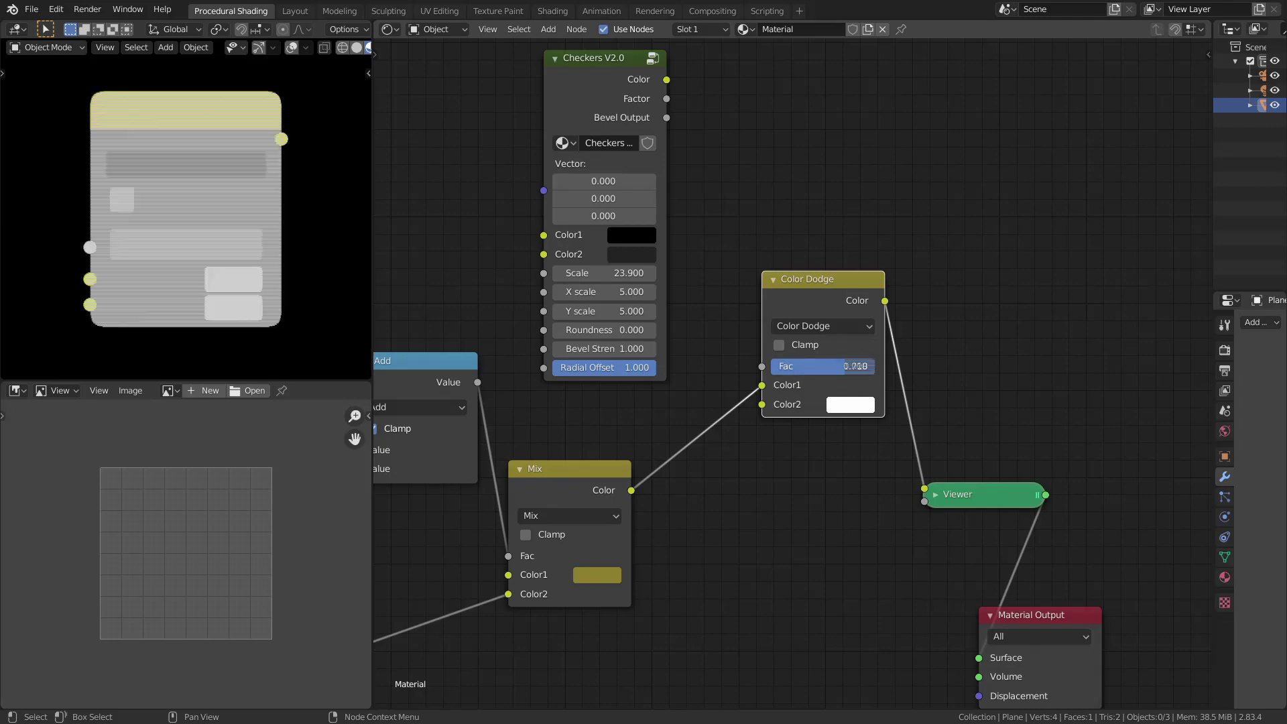
pyautogui.scroll(-1, 684, 402)
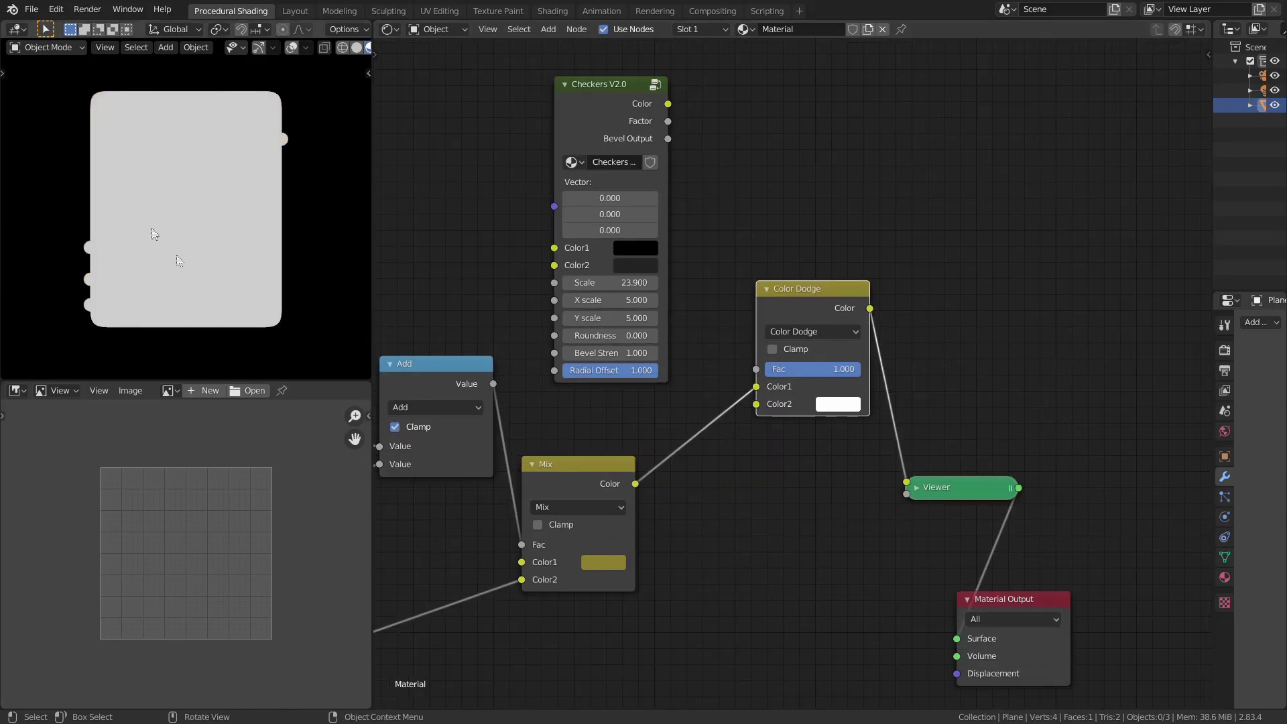
# Move the Viewer node farther from the Color Dodge node and nudge the final Mix node slightly toward it
pyautogui.moveTo(956, 480); pyautogui.dragTo(1088, 516)
pyautogui.moveTo(1088, 515); pyautogui.dragTo(959, 540, button='middle')
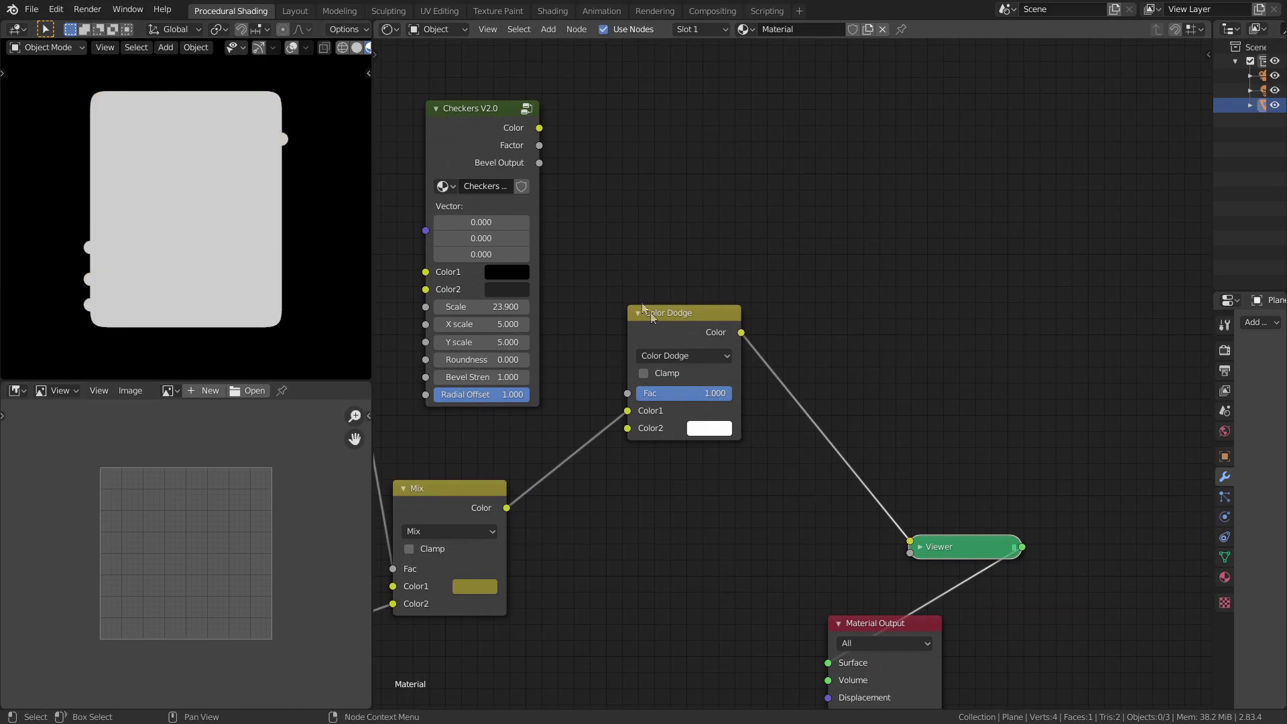
pyautogui.moveTo(477, 506); pyautogui.dragTo(494, 507)
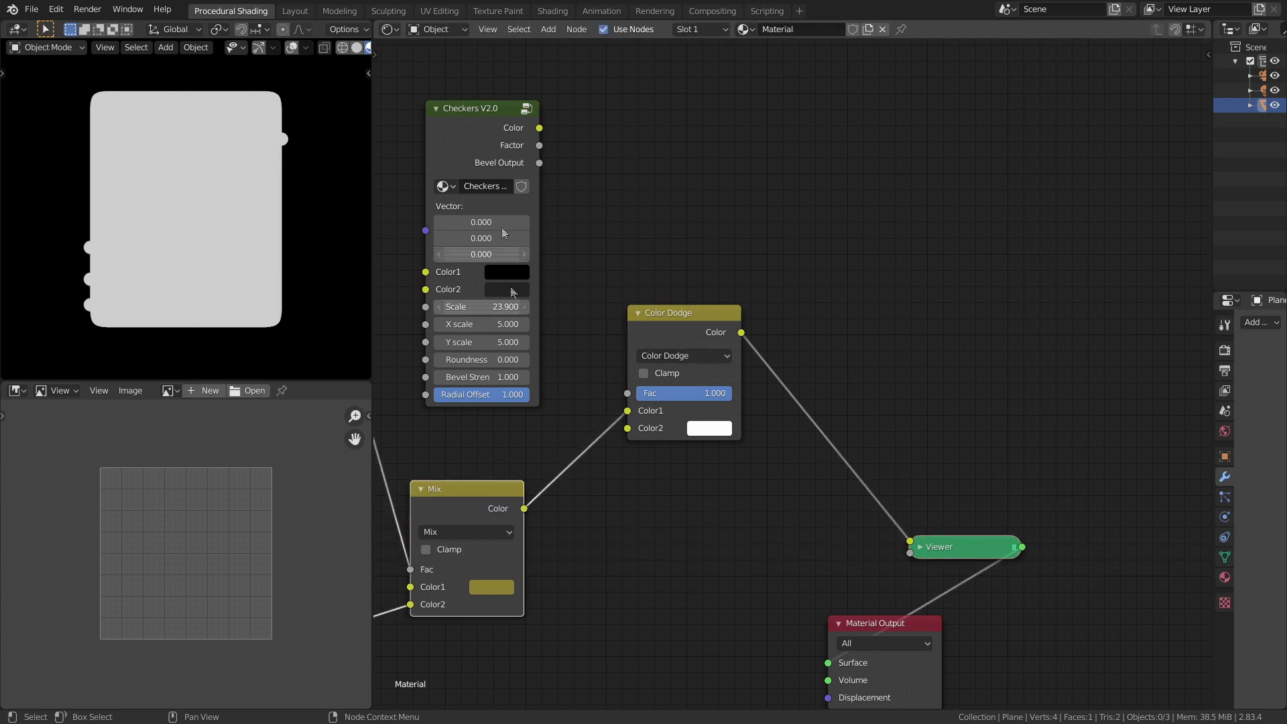
# Duplicate the Mix node below Color Dodge, link the Color Dodge output to the copy's Fac, and preview the copy
pyautogui.moveTo(561, 517); pyautogui.dragTo(539, 482, button='middle')
pyautogui.scroll(-1, 550, 472)
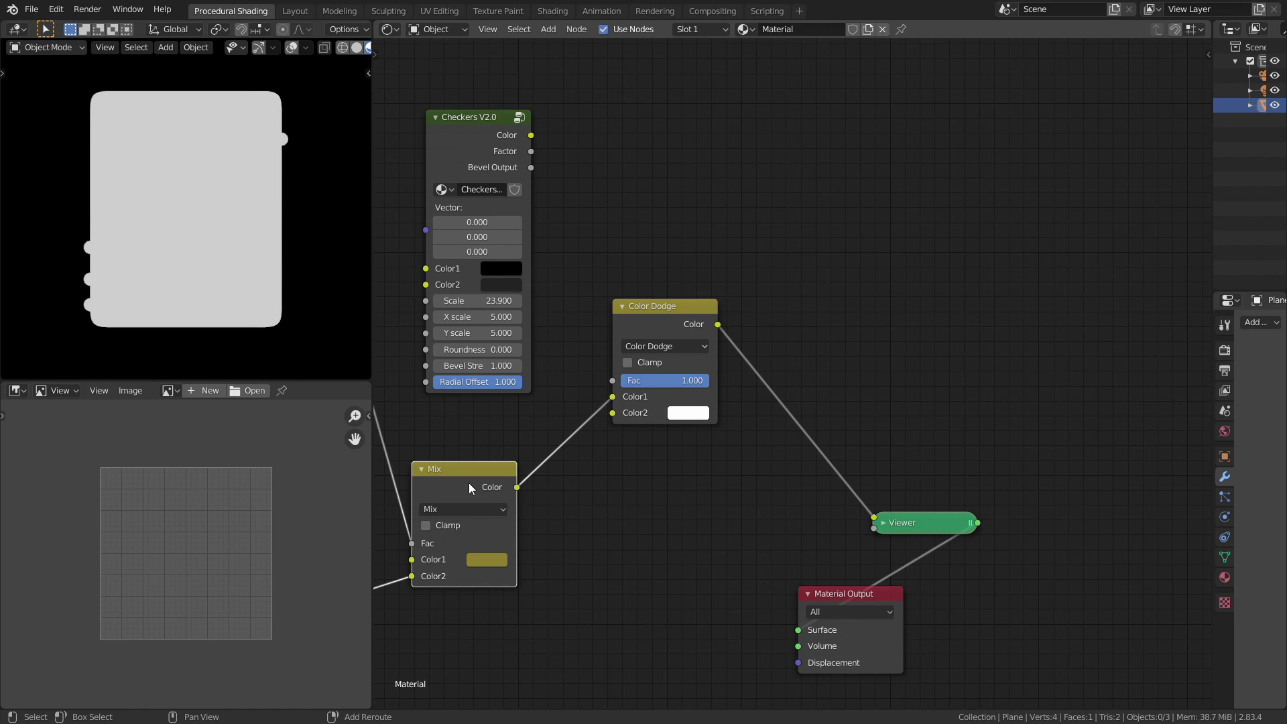
pyautogui.hotkey('shift', 'd')
pyautogui.click(671, 496)
pyautogui.moveTo(718, 325); pyautogui.dragTo(614, 557)
pyautogui.moveTo(671, 499); pyautogui.dragTo(716, 489)
pyautogui.keyDown('ctrl'); pyautogui.keyDown('shift'); pyautogui.click(716, 490); pyautogui.keyUp('shift'); pyautogui.keyUp('ctrl')
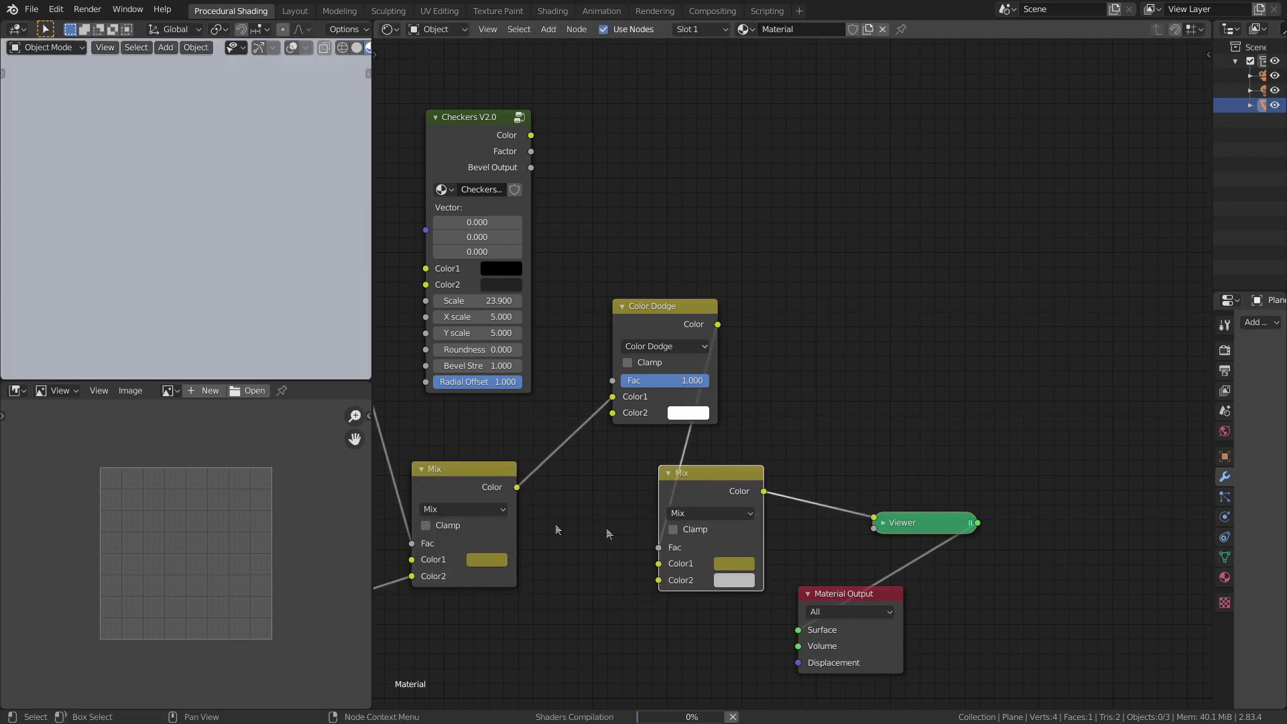